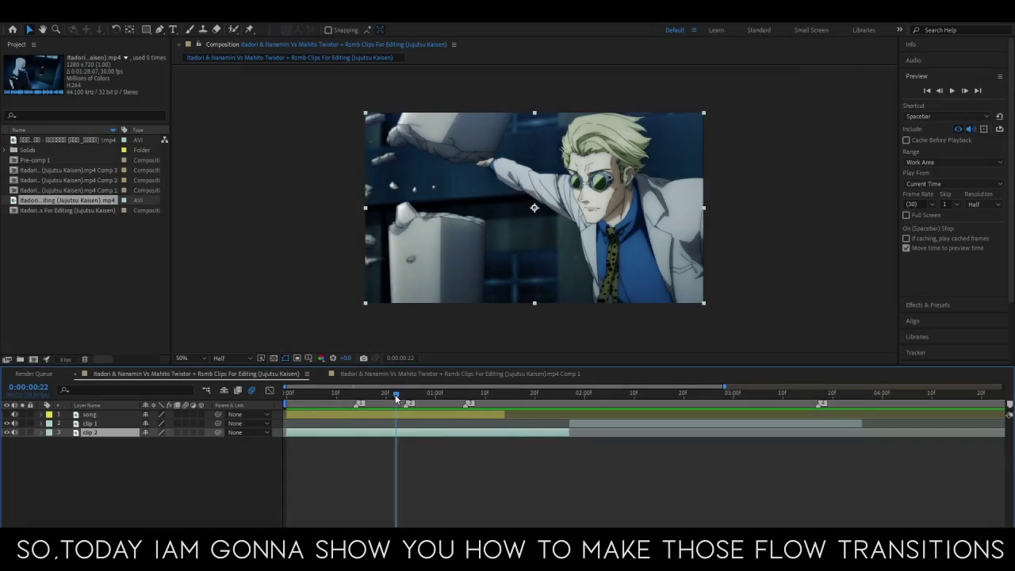
Step: Move to the frame-17 beat and select the song, clip 1 and clip 2 layers
mouse_move(395, 394)
left_mouse_down()
mouse_move(302, 407)
mouse_move(311, 434)
mouse_move(239, 446)
left_mouse_up()
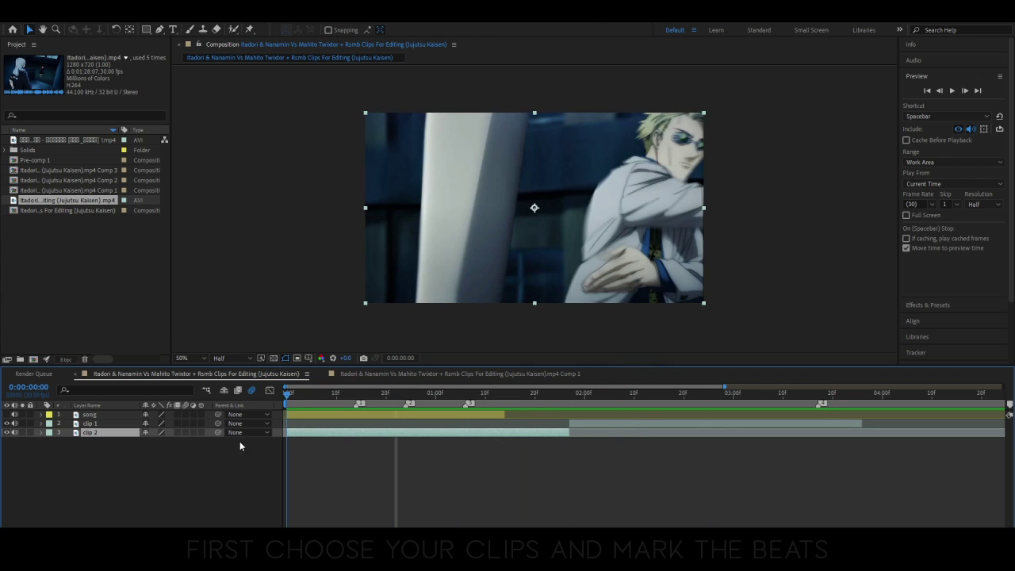
key("space")
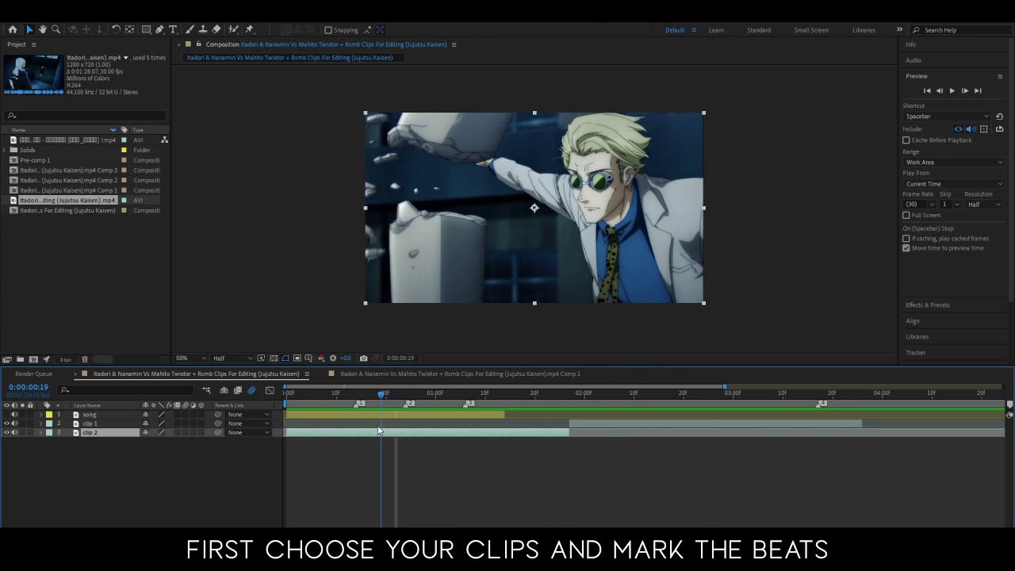
left_click(318, 416)
left_click(92, 423)
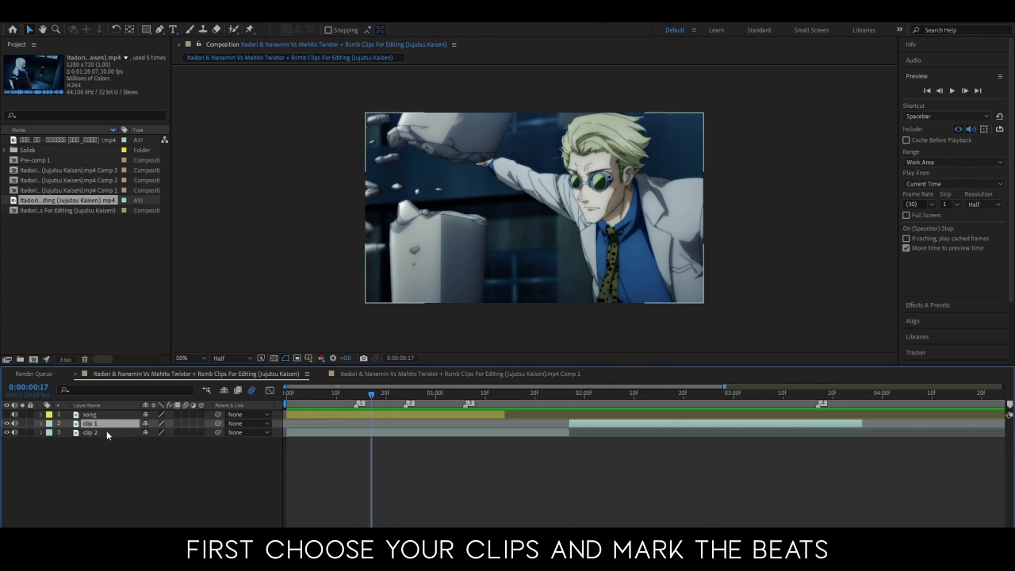
left_click(106, 432)
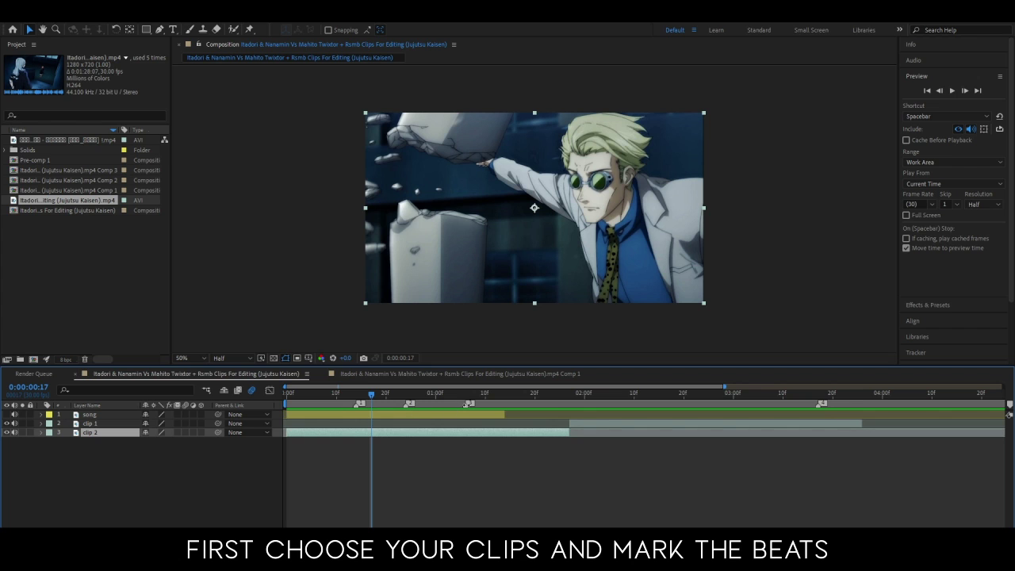
Step: Pre-compose clip 2 and clip 1 each into its own composition
right_click(387, 432)
left_click(445, 369)
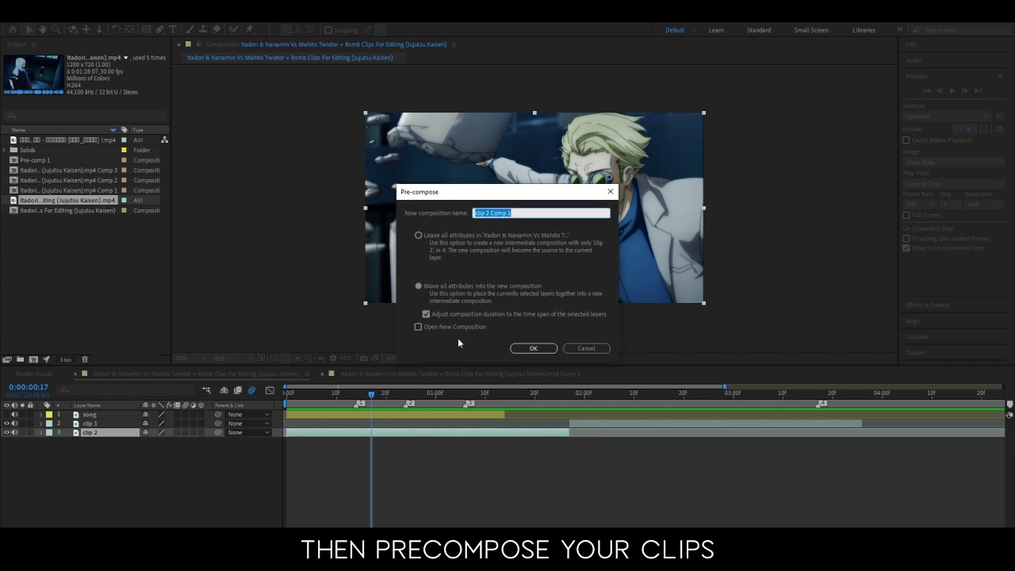
left_click(533, 348)
right_click(583, 426)
left_click(611, 371)
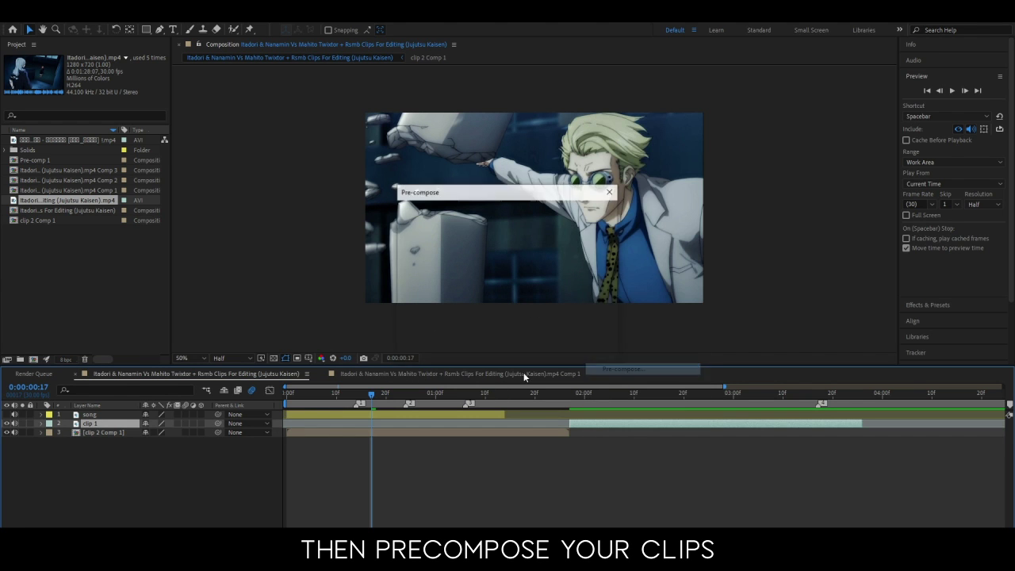
left_click(531, 349)
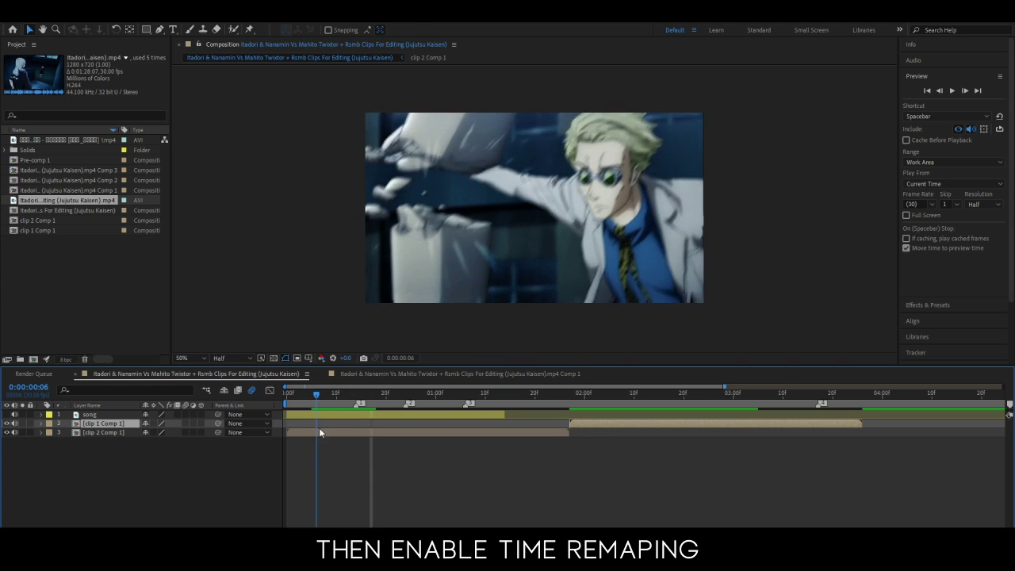
Step: Enable time remapping on the clip 2 Comp 1 layer
right_click(368, 431)
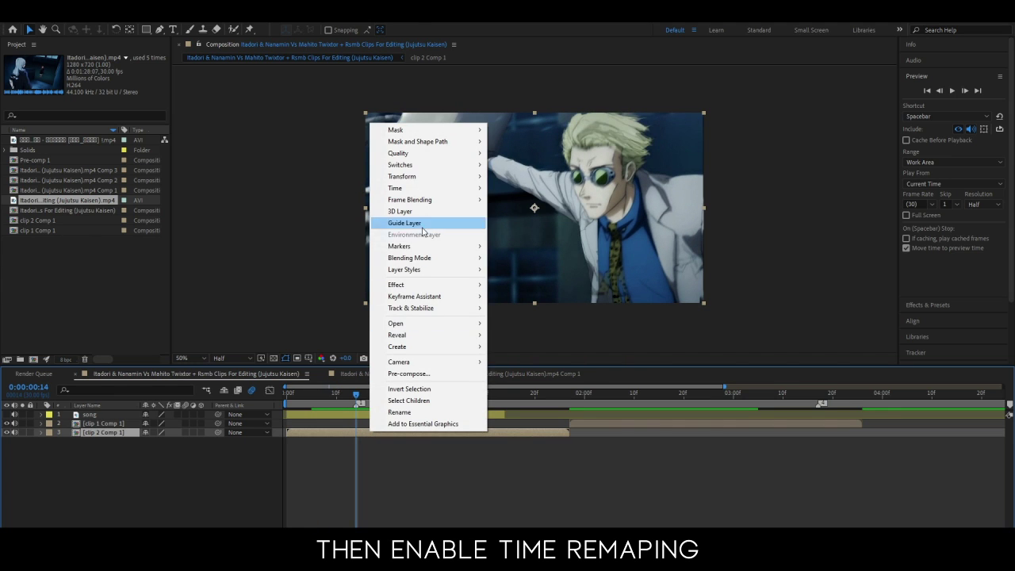
mouse_move(438, 189)
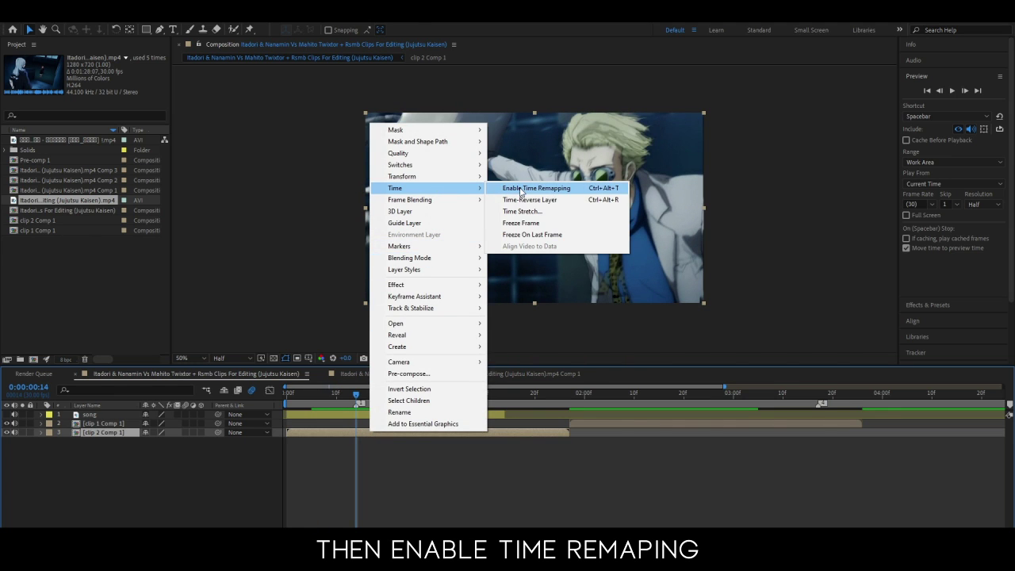
left_click(521, 191)
Step: Select the first Time Remap keyframe and add a new keyframe at 0:00:01:22
key("Home")
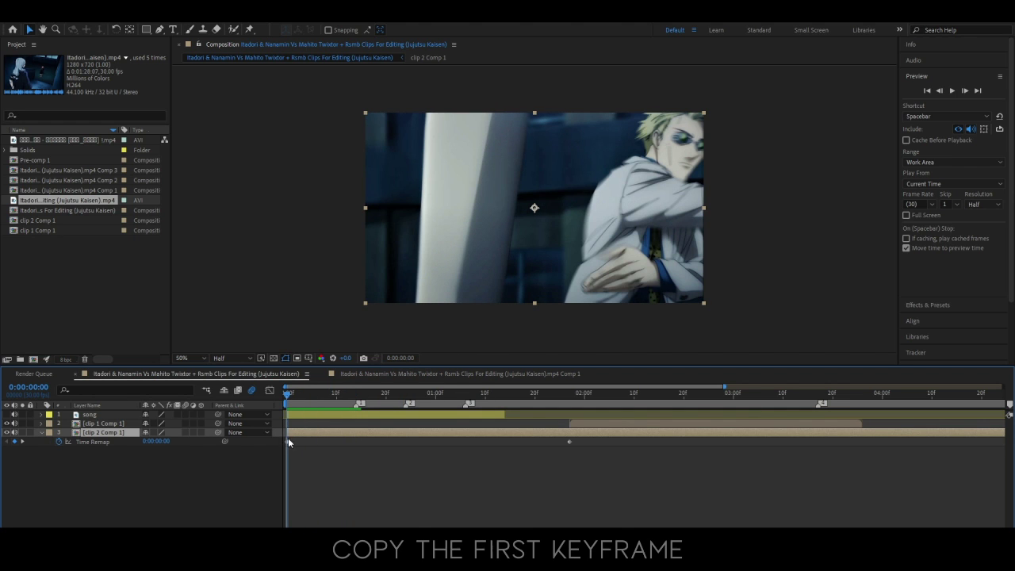
left_click(288, 442)
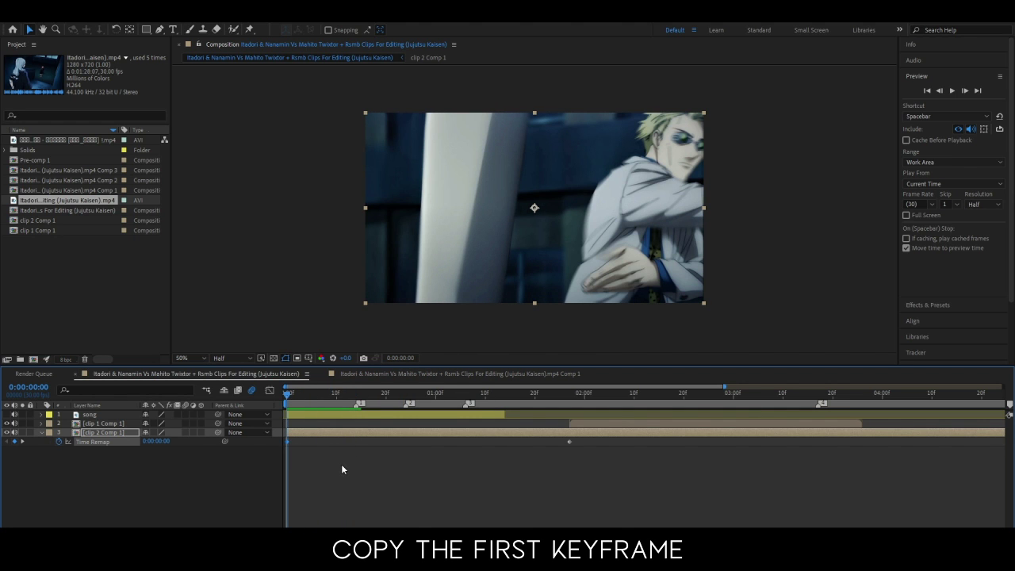
left_click_drag(290, 401, 546, 477)
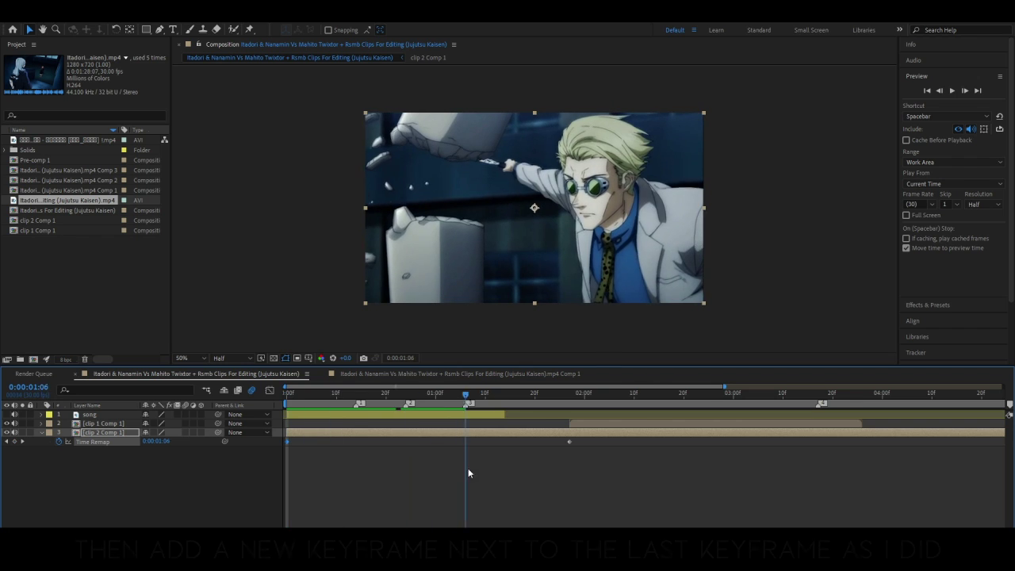
left_click(13, 441)
Step: Slide the middle and last Time Remap keyframes next to the frame-14 beat mark
key("k")
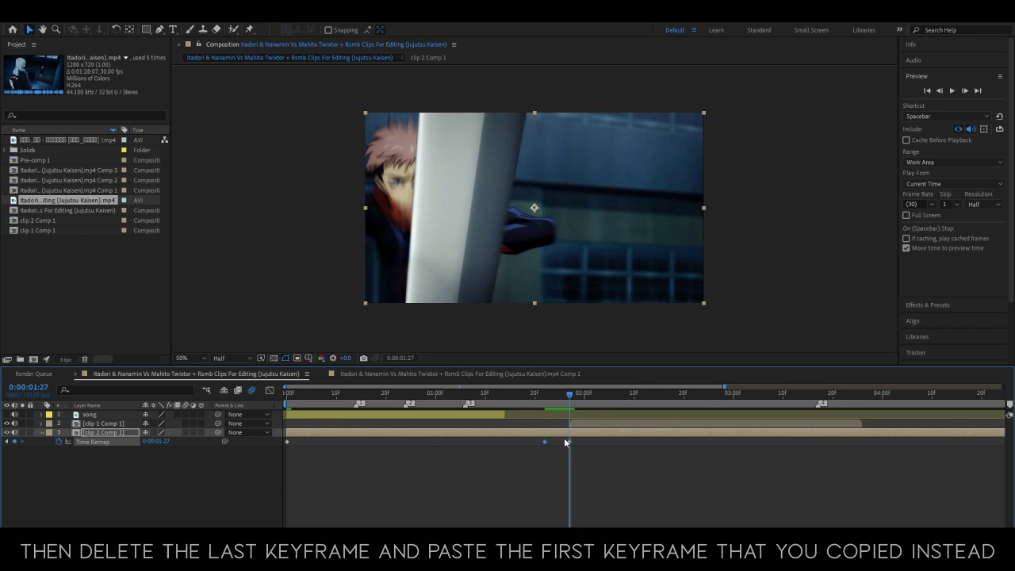
left_click(568, 441)
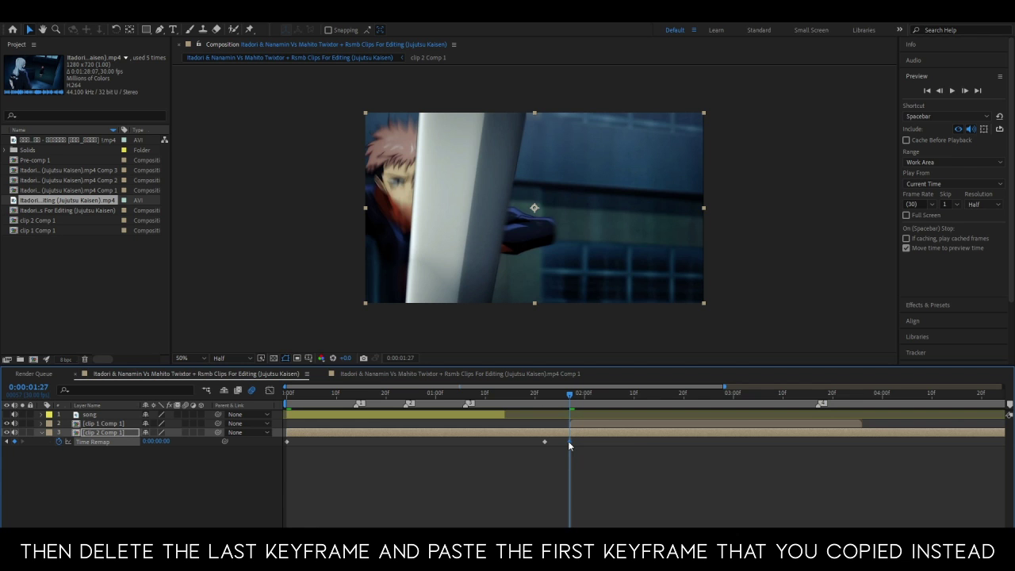
left_click_drag(567, 395, 520, 396)
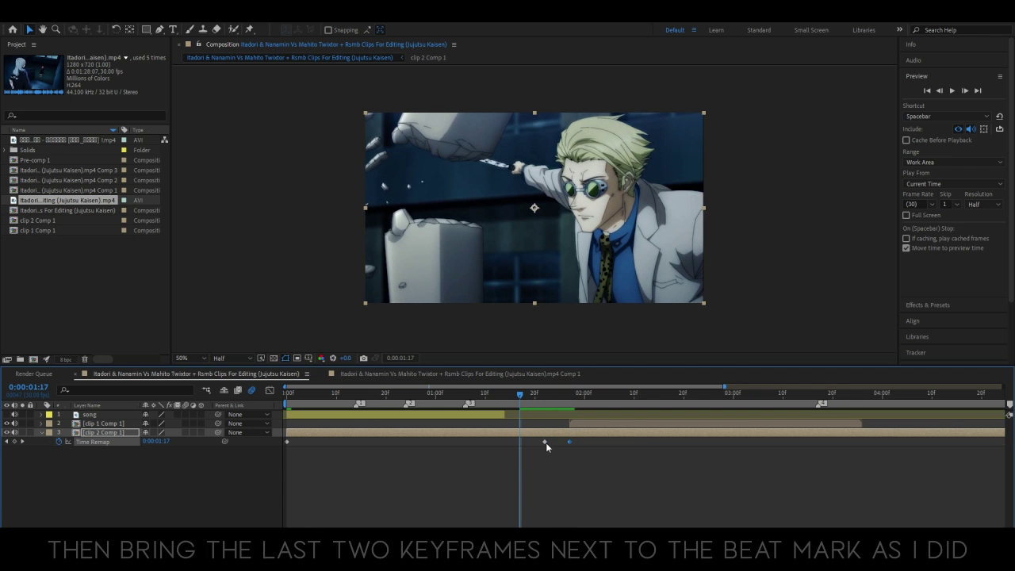
left_click_drag(546, 443, 333, 453)
left_click_drag(568, 442, 357, 449)
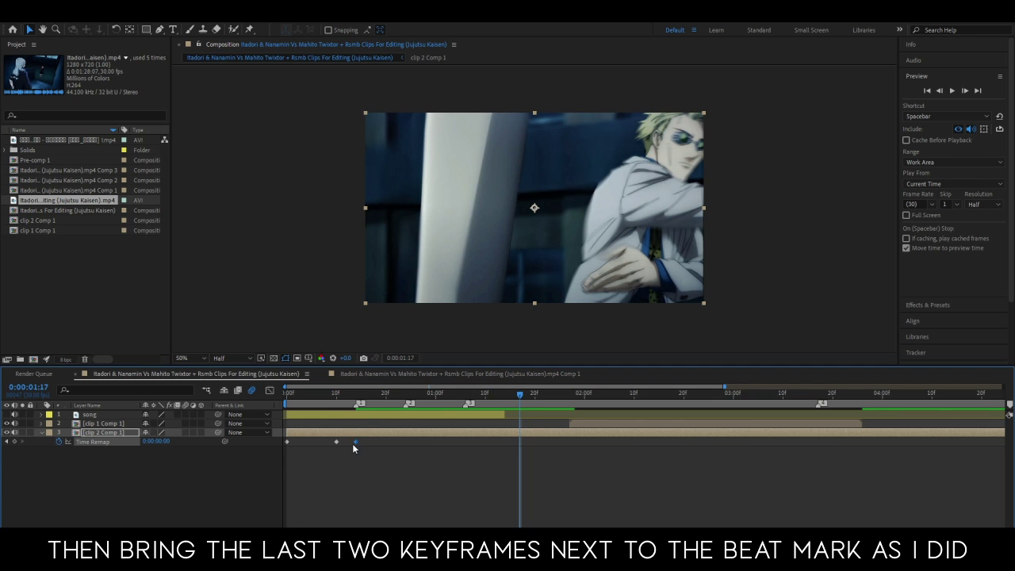
left_click_drag(355, 435, 356, 447)
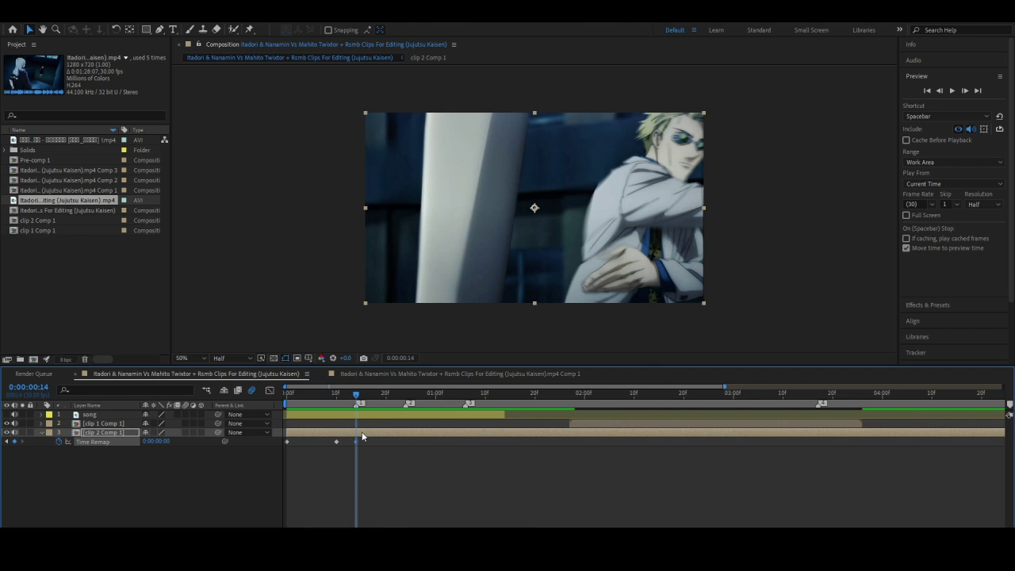
Step: Split clip 2 Comp 1 at frame 14, delete the remainder, and start clip 1 Comp 1 there
key("ctrl+shift+d")
key("Delete")
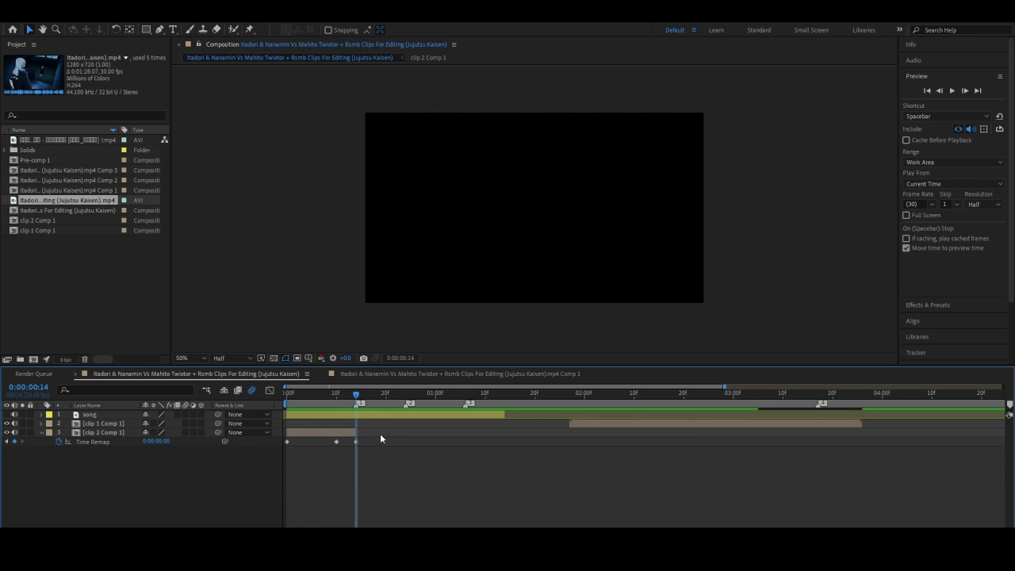
left_click_drag(616, 423, 402, 425)
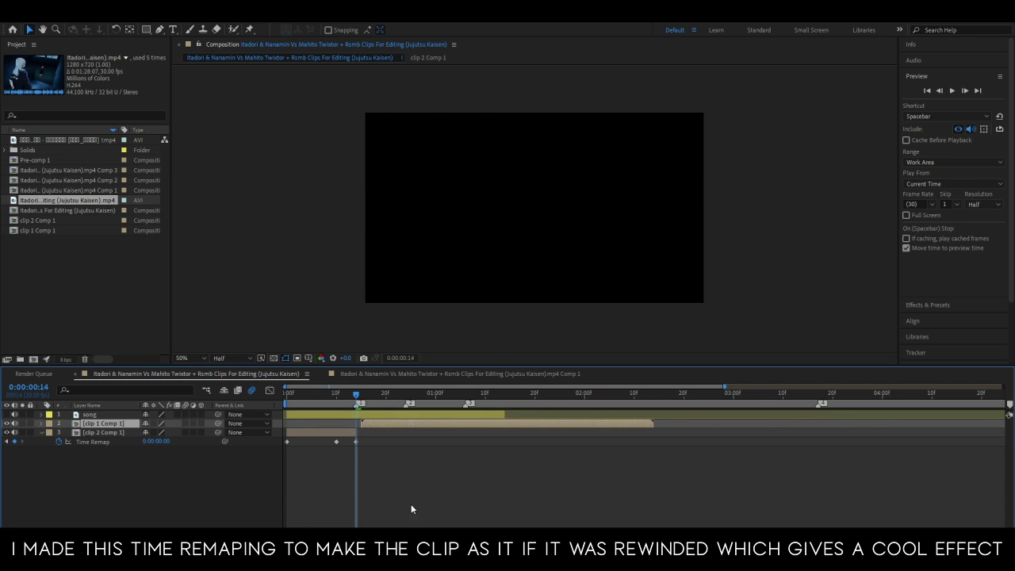
mouse_move(356, 396)
left_mouse_down()
mouse_move(358, 429)
mouse_move(387, 427)
mouse_move(312, 449)
left_mouse_up()
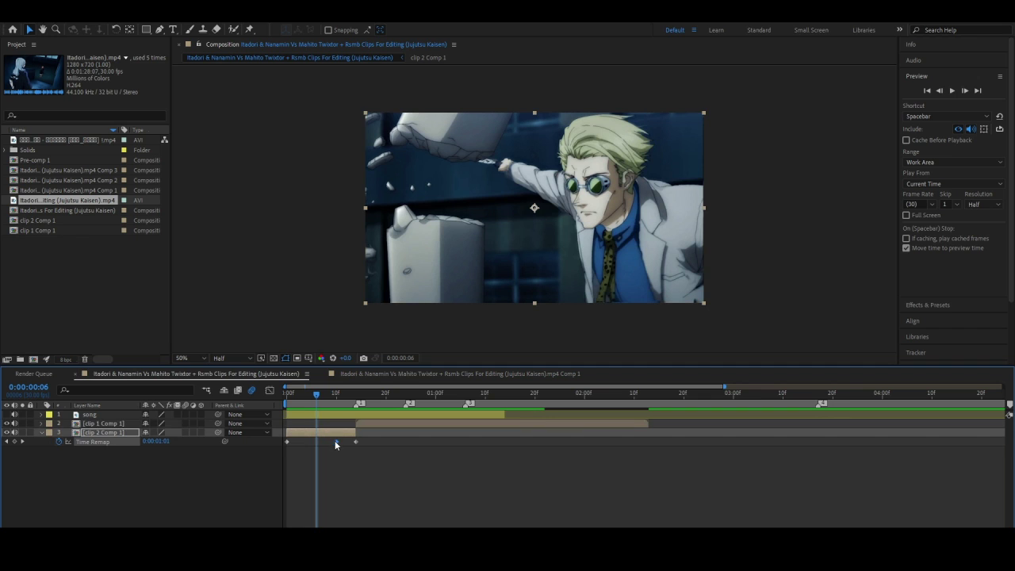
Step: Try nudging the middle keyframe, undo it, and preview the transition from the start
left_click_drag(335, 441, 331, 442)
key("ctrl+z")
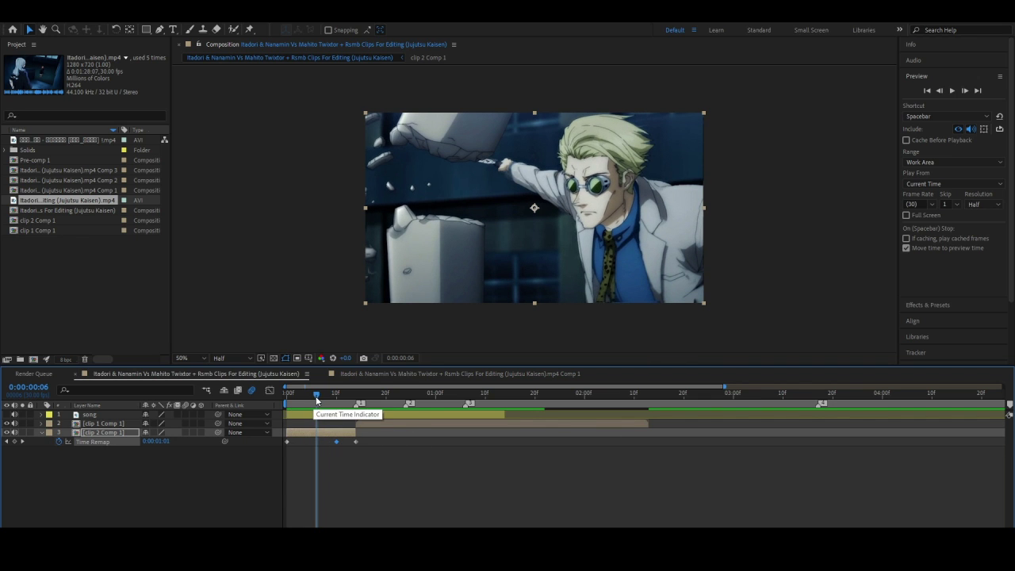
key("Home")
left_click(952, 90)
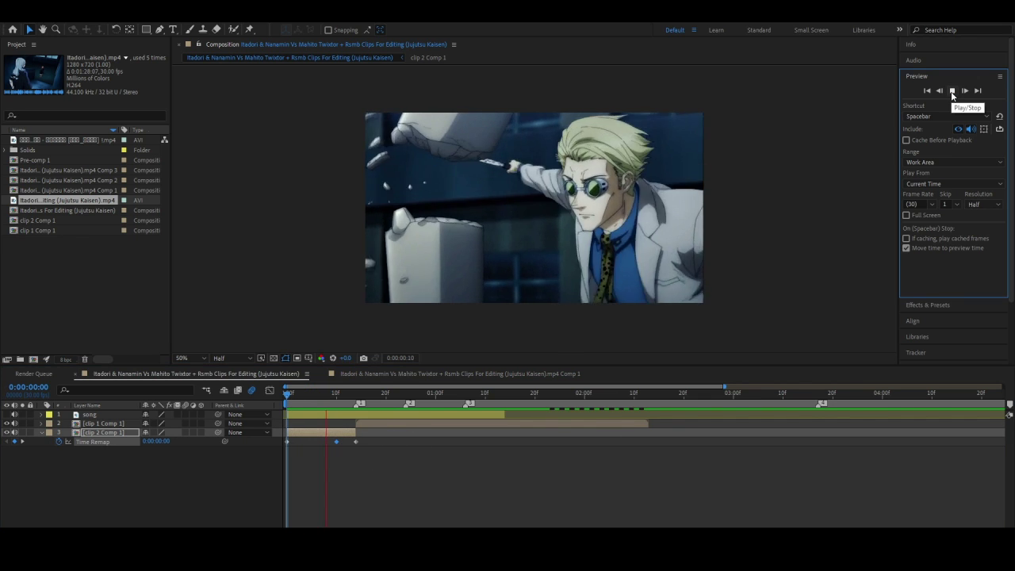
left_click(356, 442)
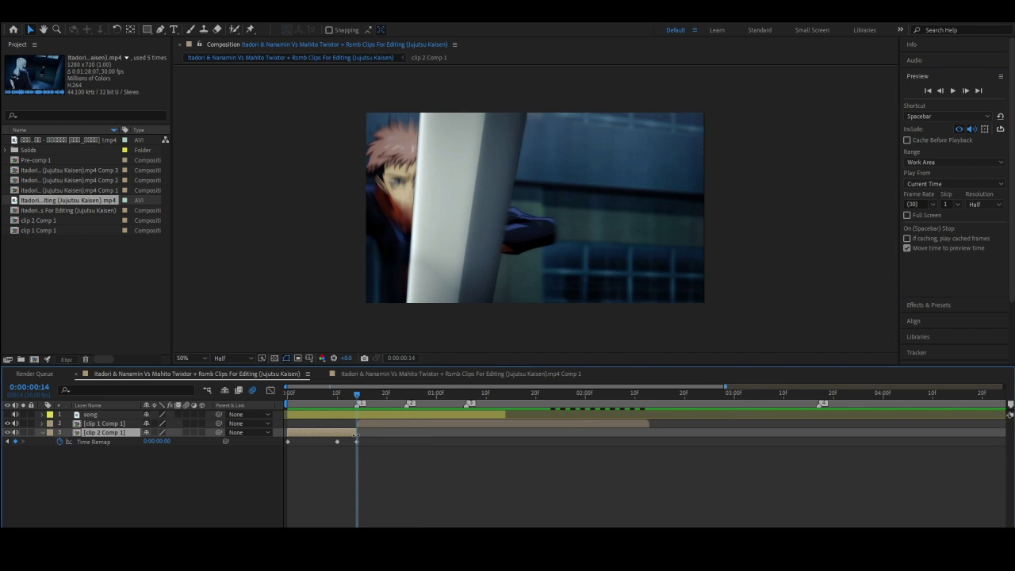
Step: Step through the frames across the cut, replay the preview, and select clip 1 Comp 1
left_click(357, 442)
left_click_drag(361, 394, 351, 414)
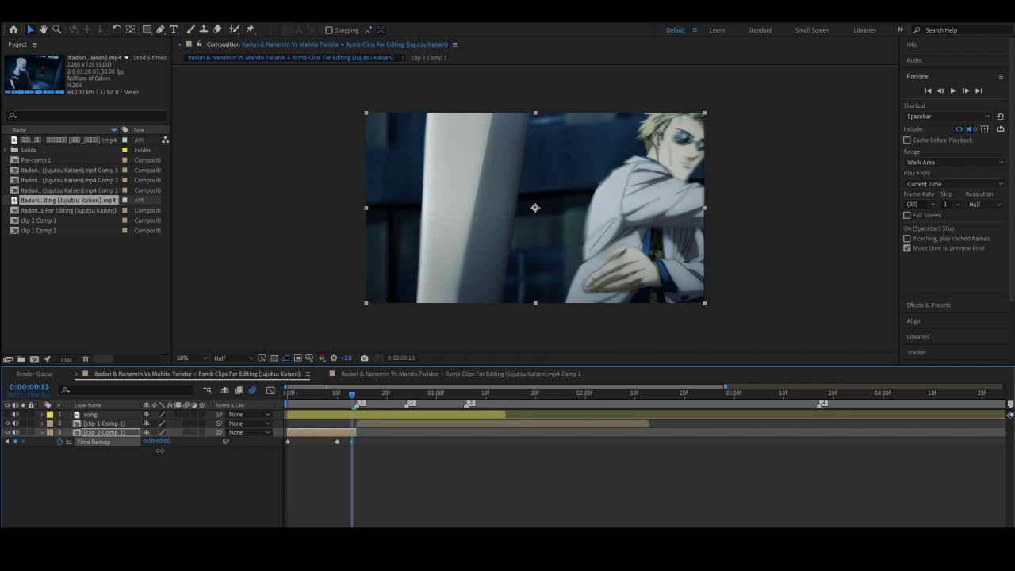
mouse_move(352, 394)
left_mouse_down()
mouse_move(365, 403)
mouse_move(287, 405)
left_mouse_up()
left_click(953, 91)
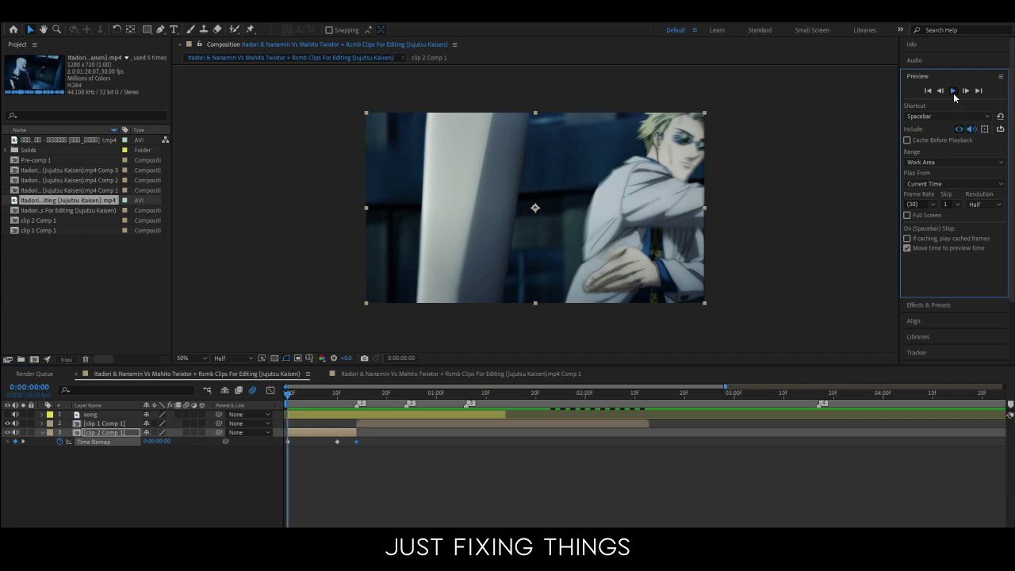
left_click(931, 92)
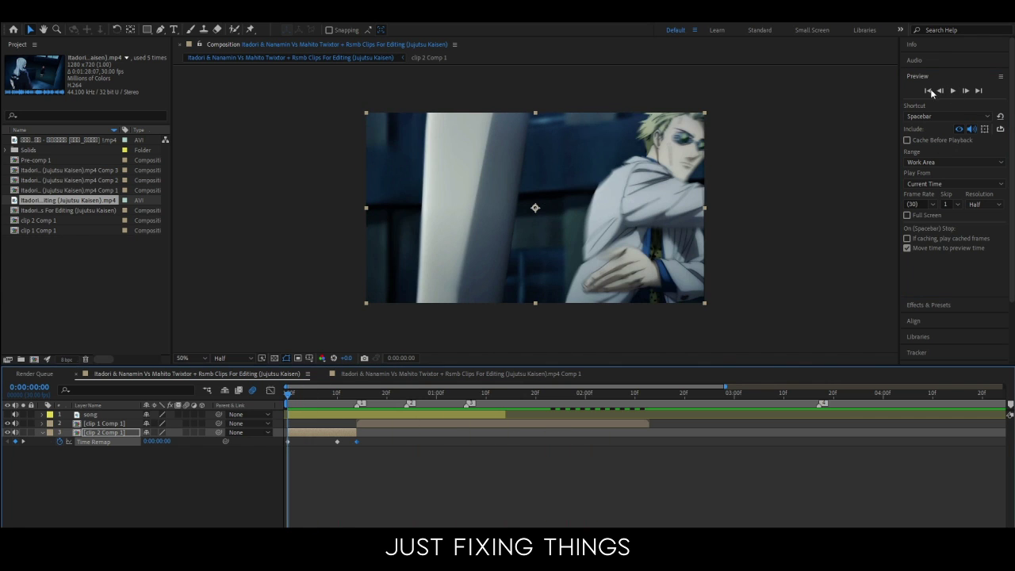
left_click(953, 90)
left_click(412, 423)
Step: Enable time remapping on clip 1 Comp 1 and play back the edit
right_click(412, 423)
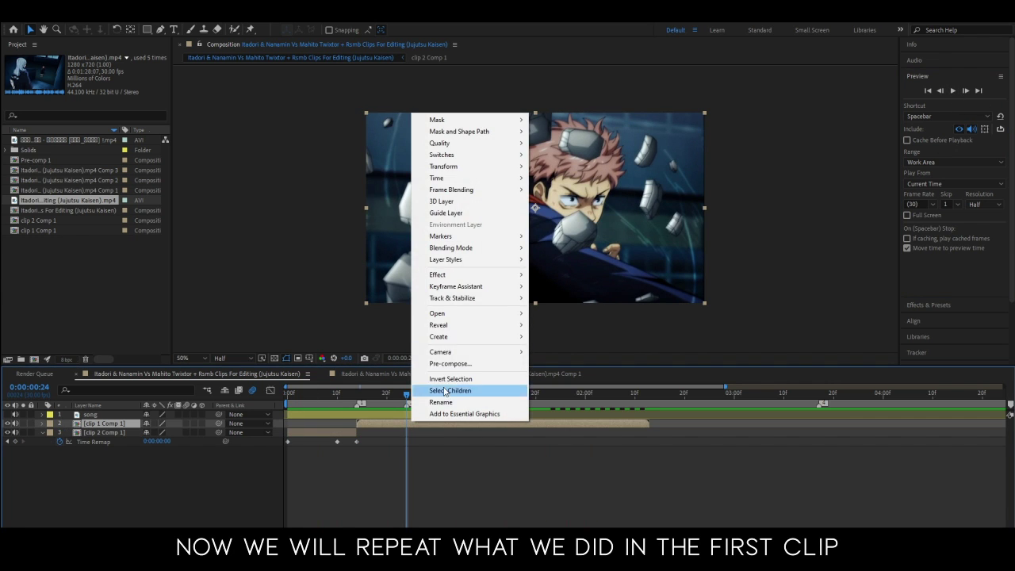
left_click(575, 178)
key("Page_Up")
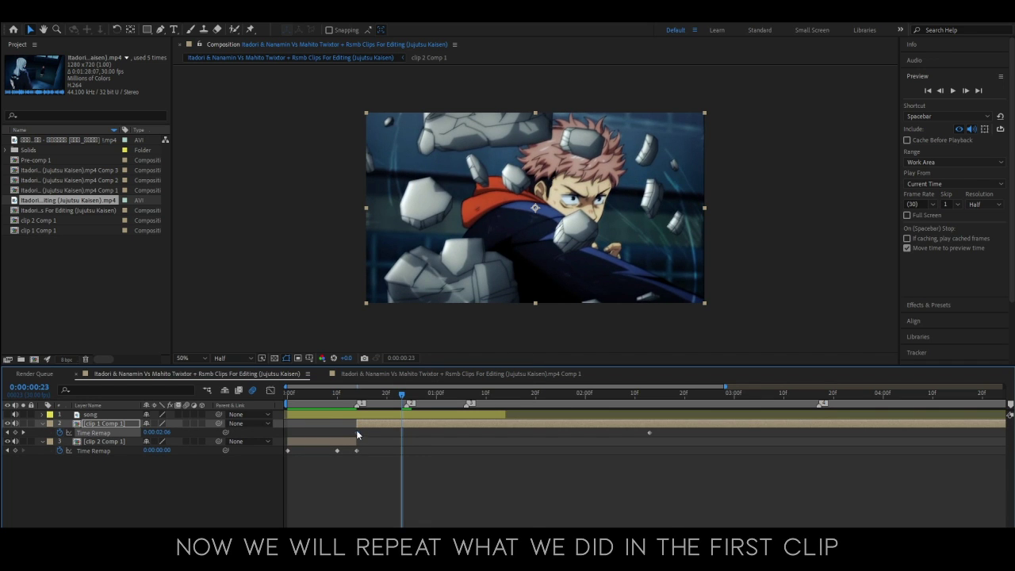
key("space")
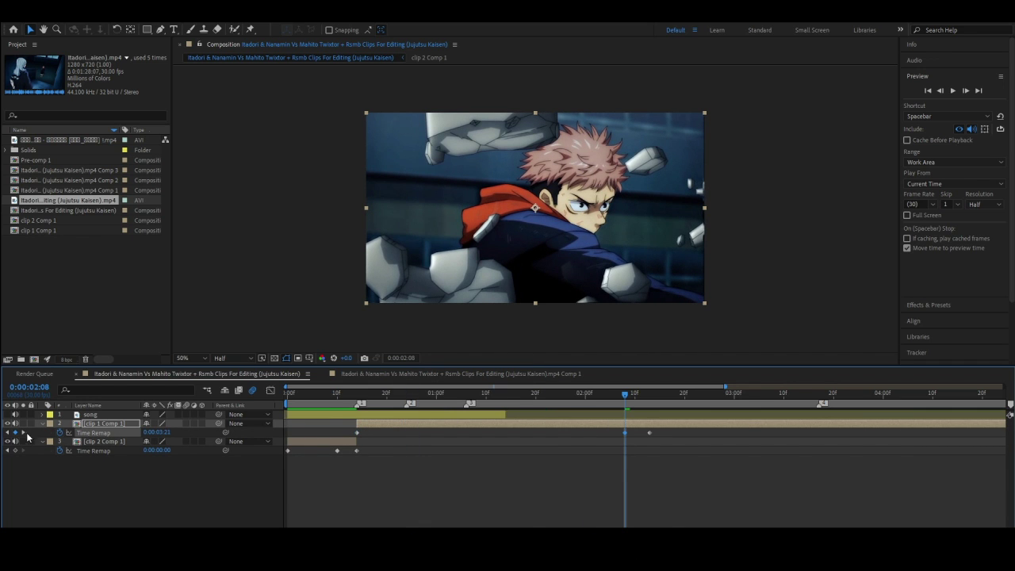
Step: Pull the late Time Remap keyframe earlier and trim clip 1 Comp 1 at frame 24
left_click_drag(623, 398, 650, 431)
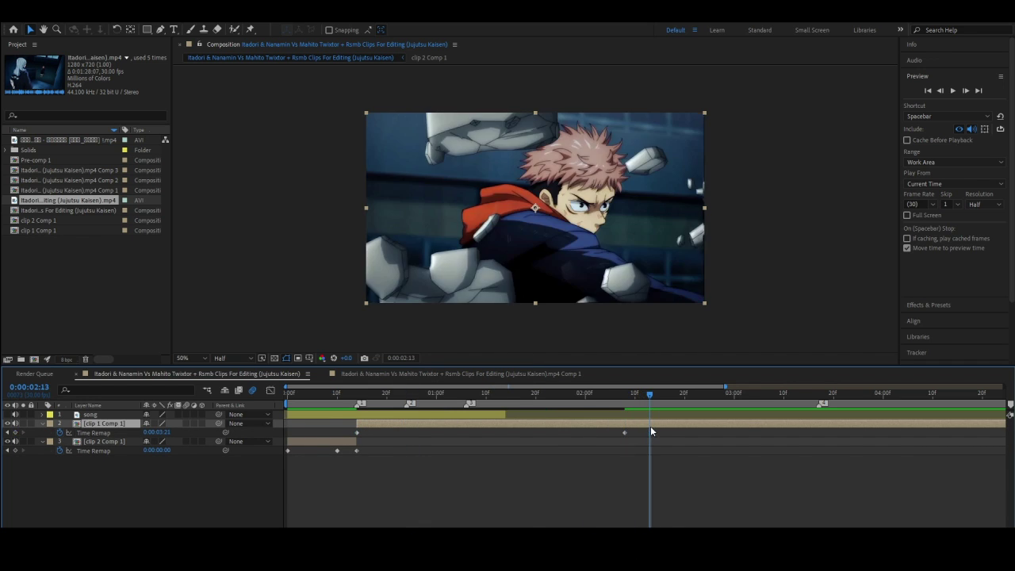
mouse_move(727, 443)
left_mouse_down()
mouse_move(394, 474)
mouse_move(407, 421)
mouse_move(395, 432)
mouse_move(409, 439)
left_mouse_up()
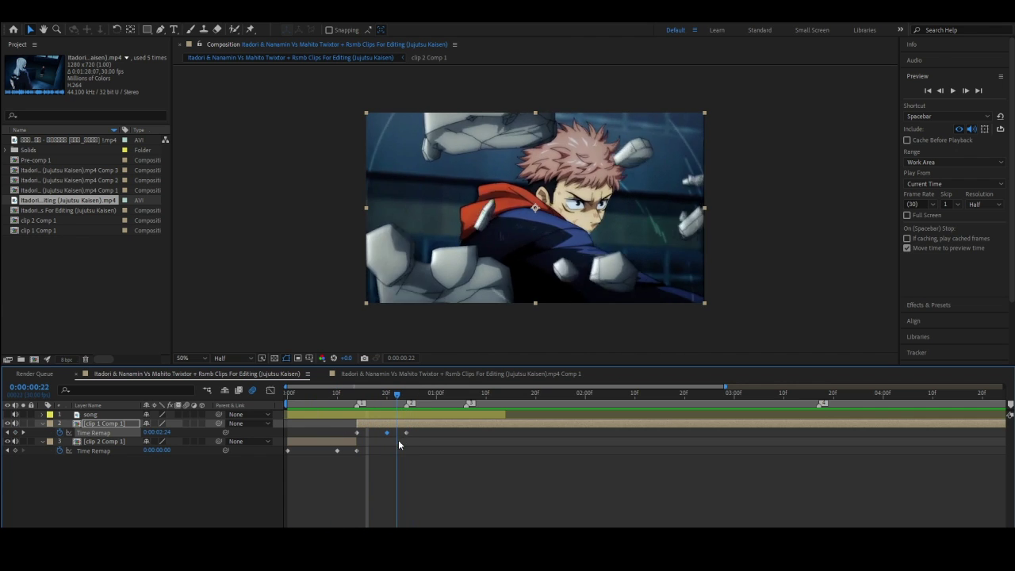
key("alt+bracketright")
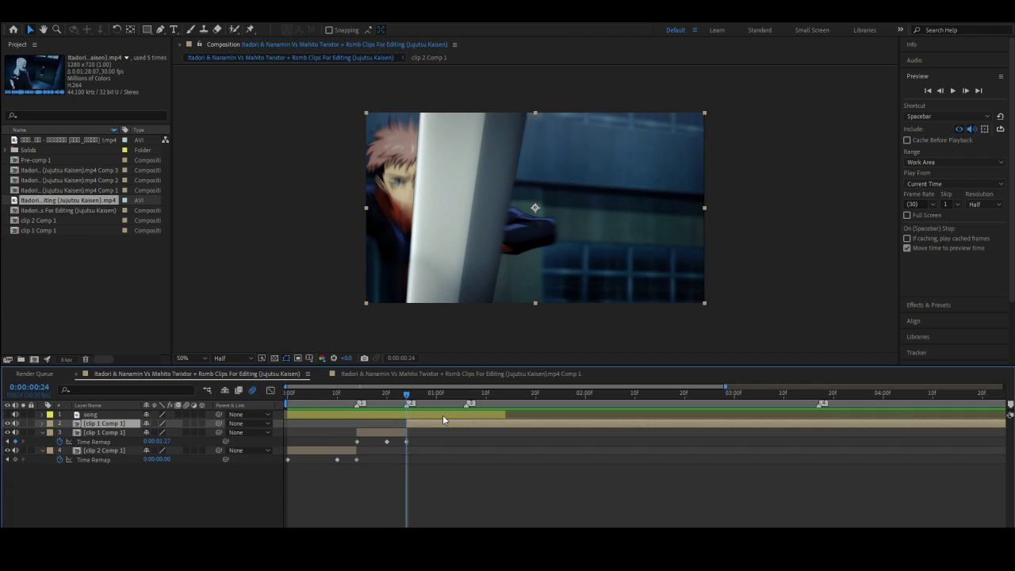
left_click(400, 401)
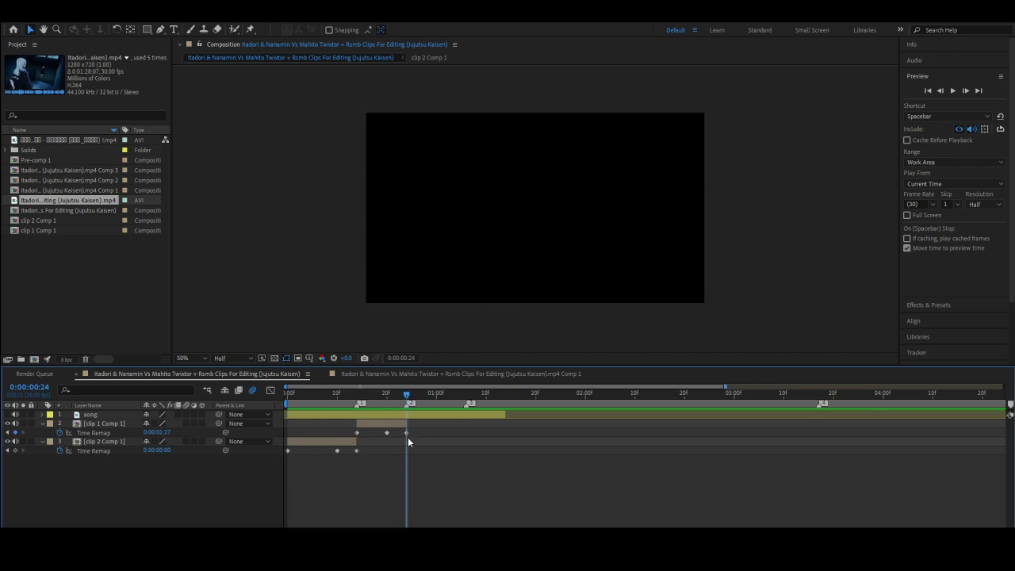
left_click_drag(401, 401, 402, 432)
left_click(403, 423)
Step: Collapse the Time Remap properties and scrub from the start up to the clip cut
key("u")
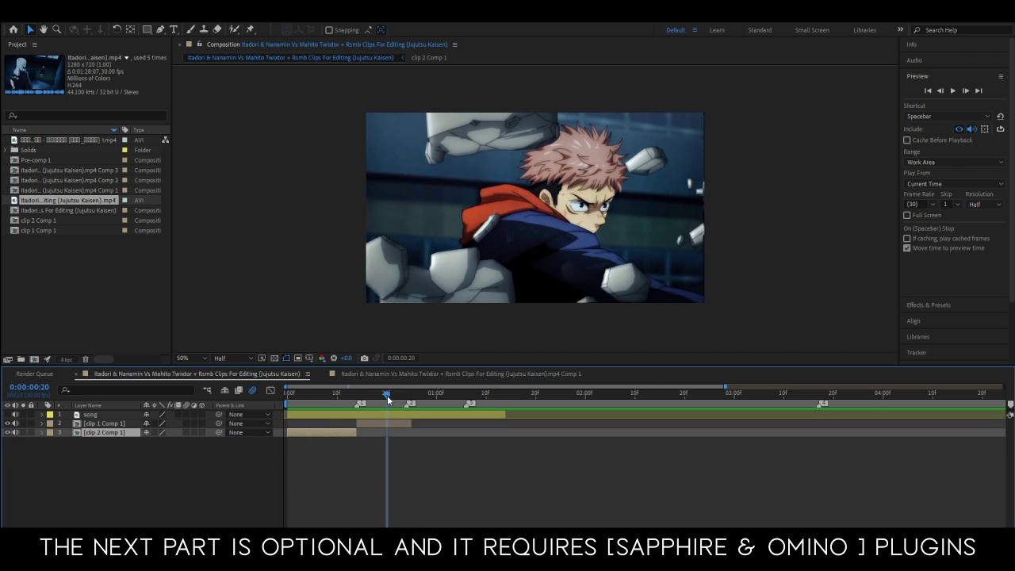
left_click_drag(402, 395, 291, 394)
left_click(293, 433)
mouse_move(294, 431)
left_mouse_down()
mouse_move(380, 431)
mouse_move(325, 432)
left_mouse_up()
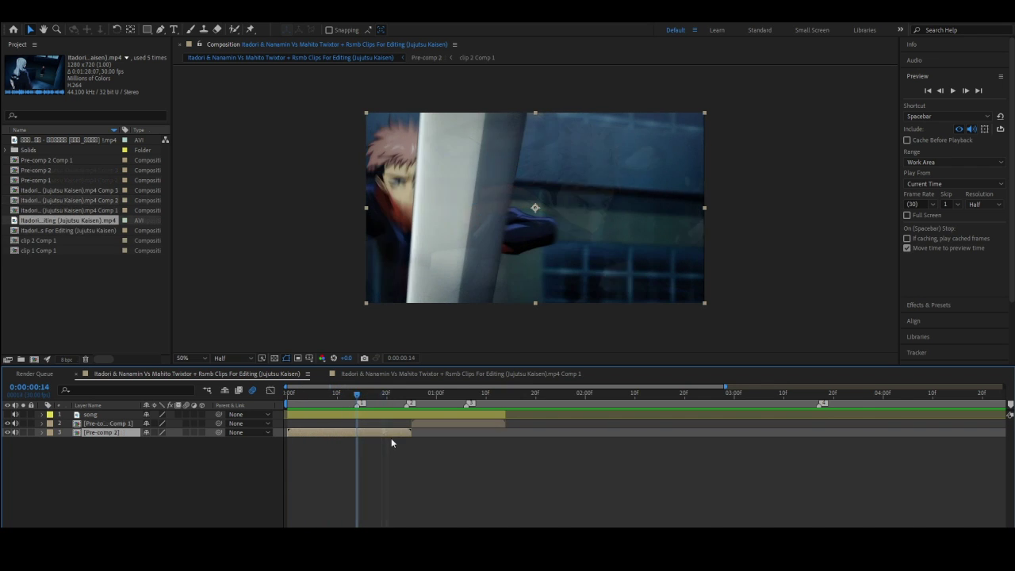
Step: Add an adjustment layer trimmed to a single frame, 14 to 15, at the cut
key("ctrl+alt+y")
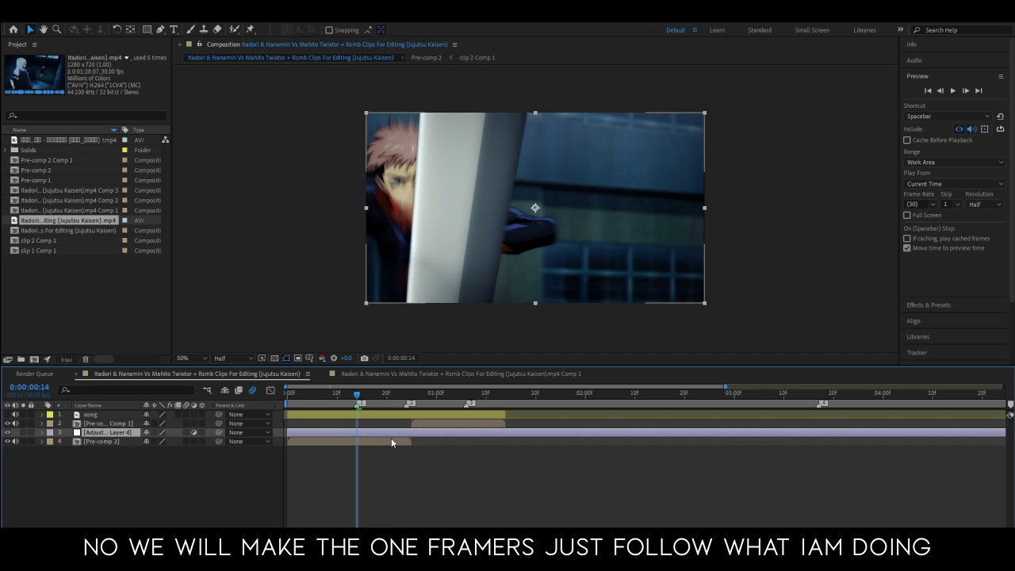
key("ctrl+shift+d")
left_click(342, 442)
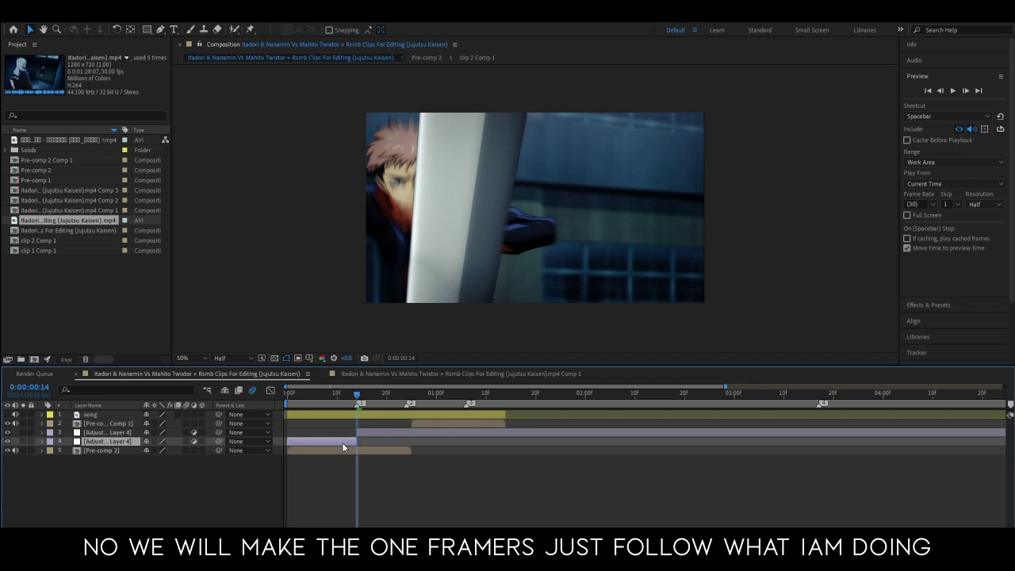
key("Delete")
left_click(360, 405)
key("equal")
key("equal")
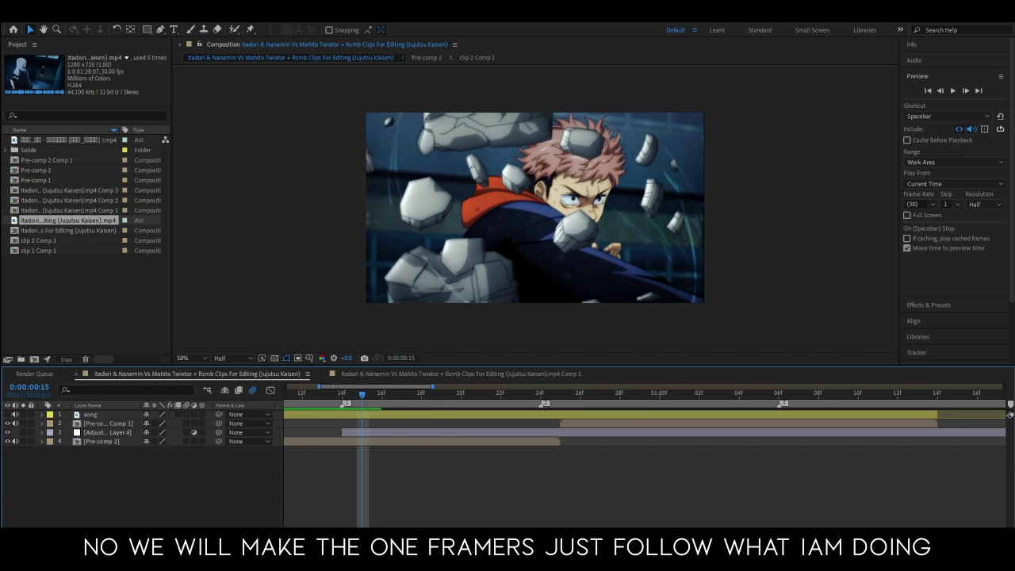
left_click(388, 431)
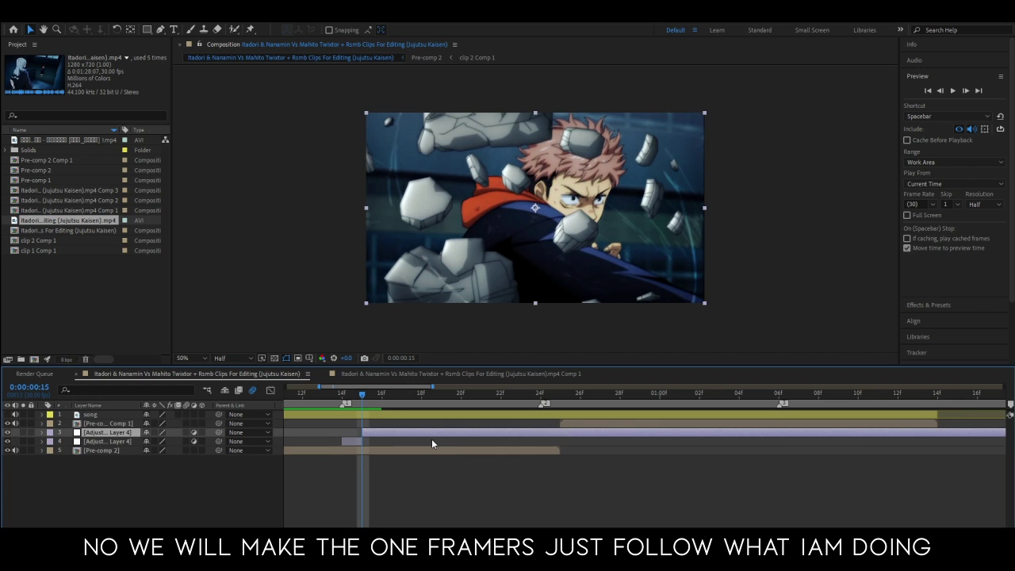
key("alt+bracketright")
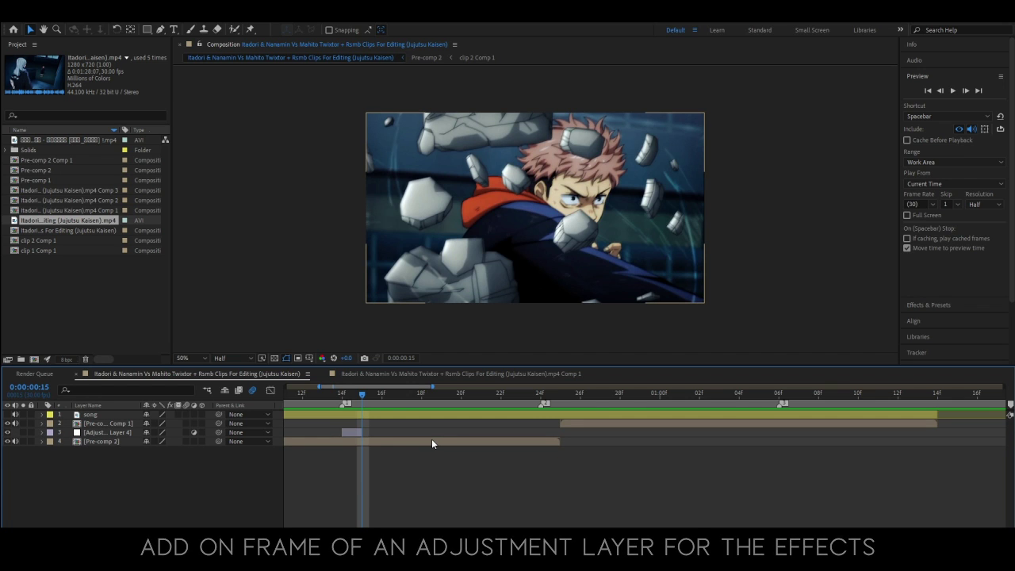
left_click(928, 306)
type("turbu")
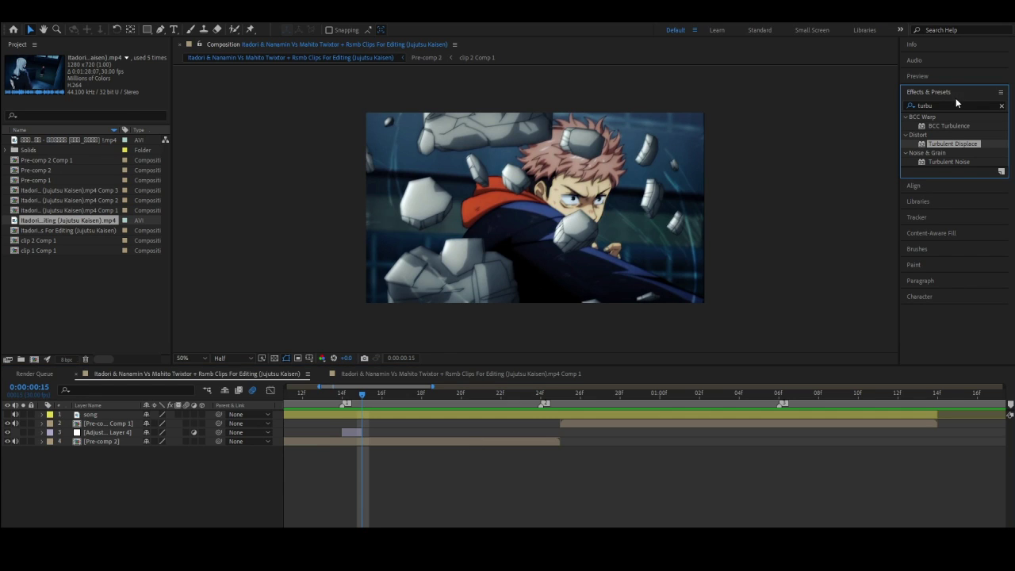
Step: Search for s_edge and apply S_EdgeDetect to the one-frame adjustment layer
left_click(955, 104)
key("BackSpace")
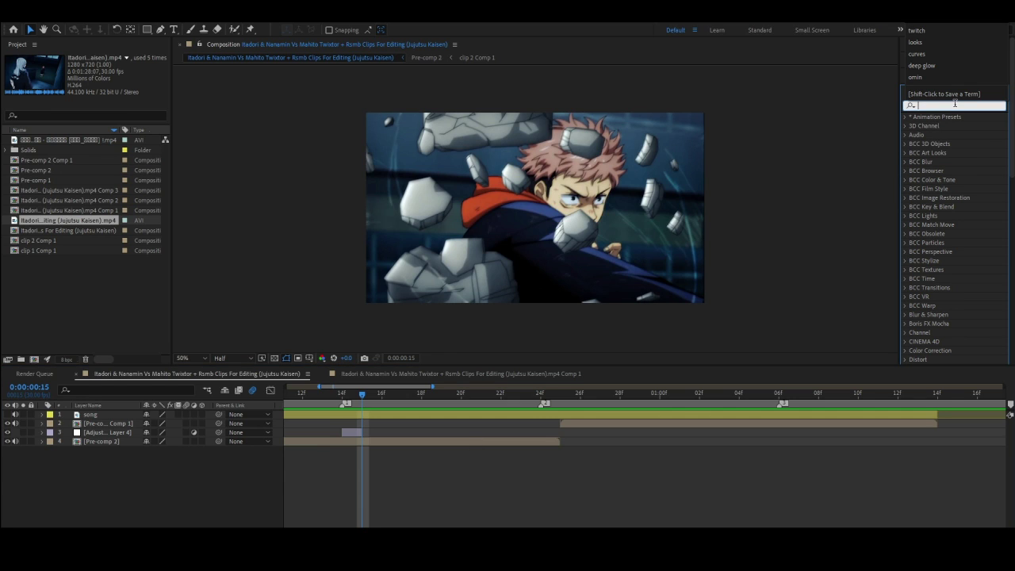
left_click(413, 450)
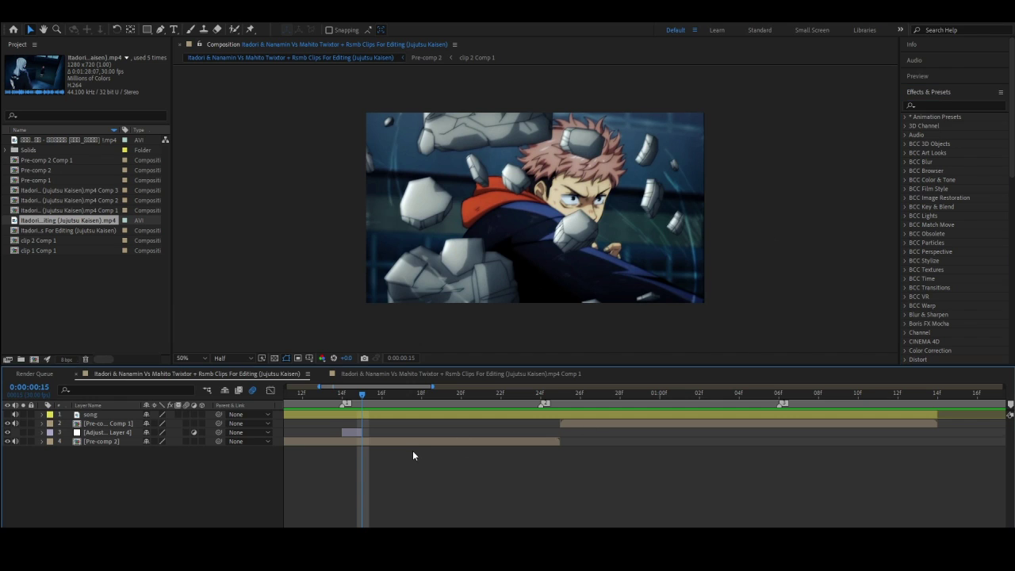
left_click(954, 100)
type("s_edge")
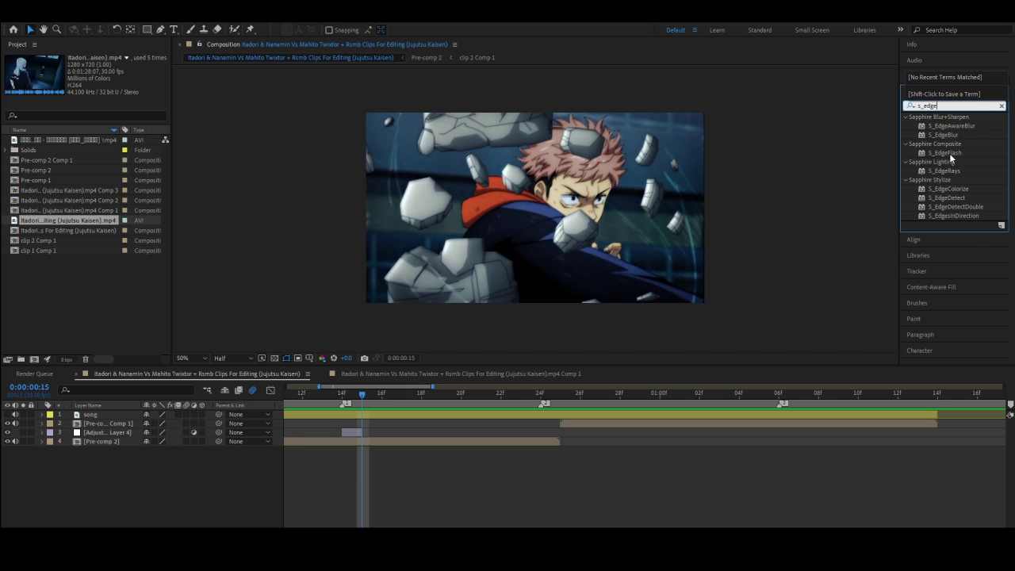
left_click(956, 196)
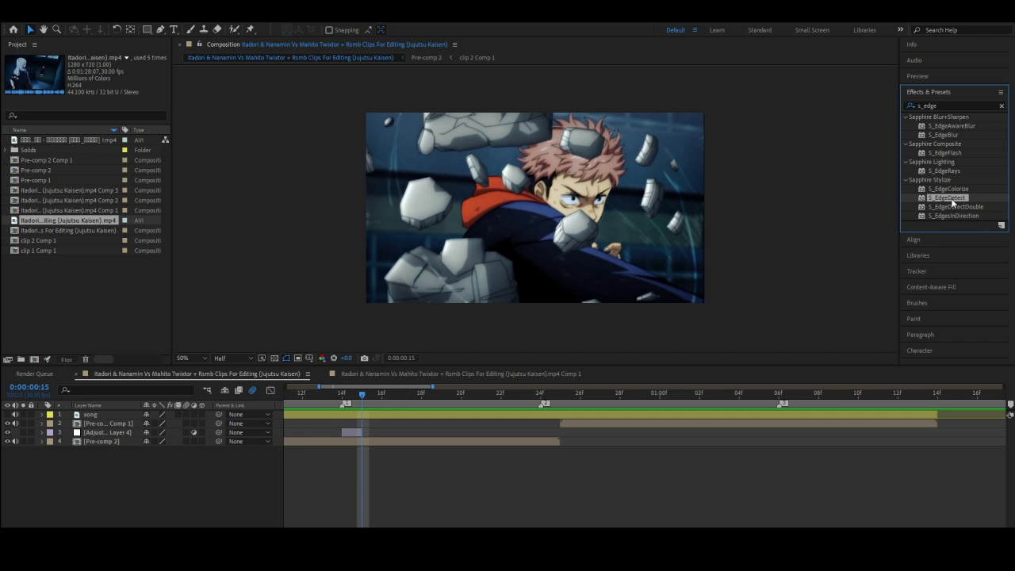
left_click_drag(488, 406, 353, 436)
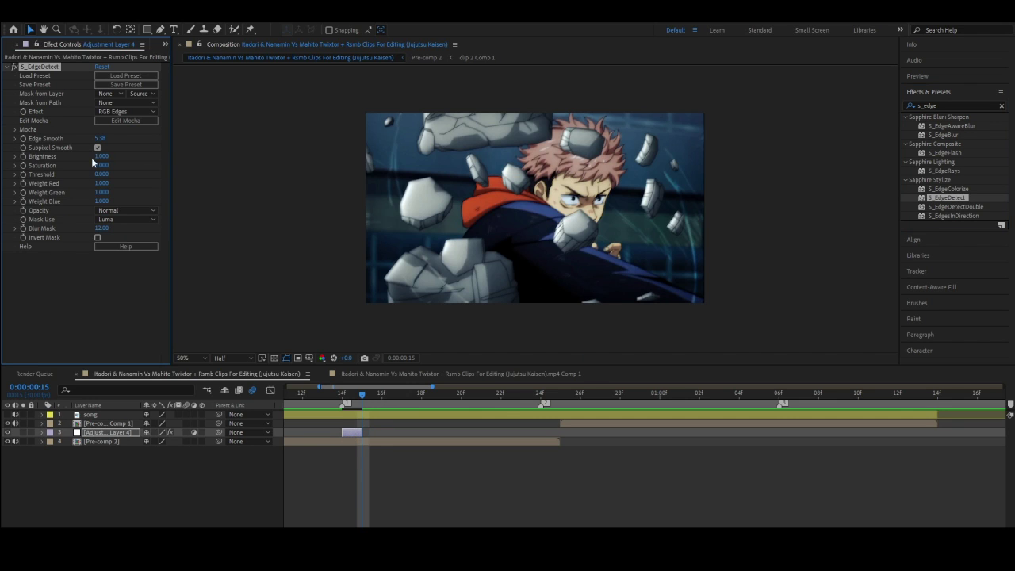
Step: Set S_EdgeDetect Edge Smooth 2, Threshold 1 and Brightness 5.8 for white edges
left_click(343, 393)
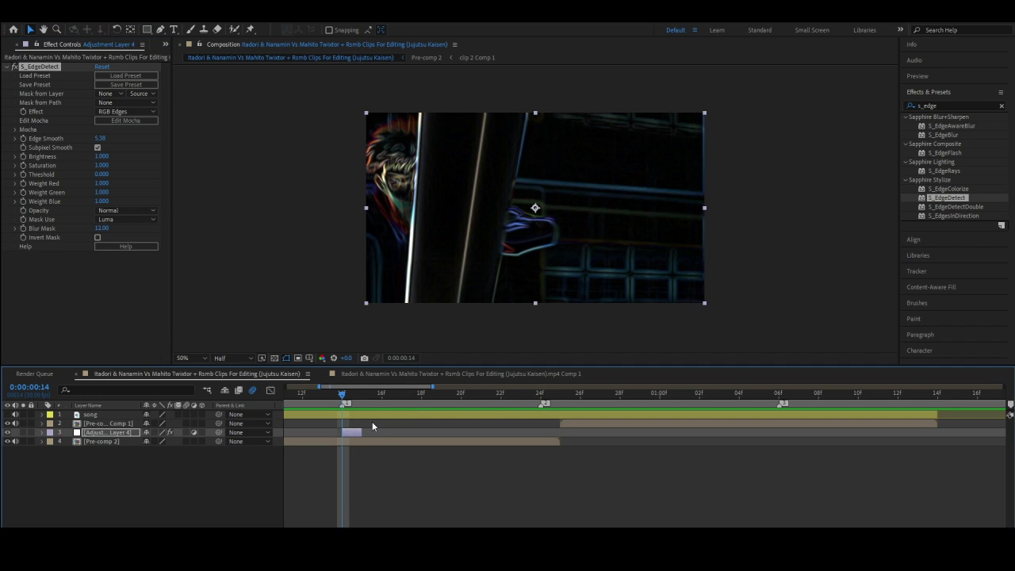
left_click(102, 138)
type("2")
key("Return")
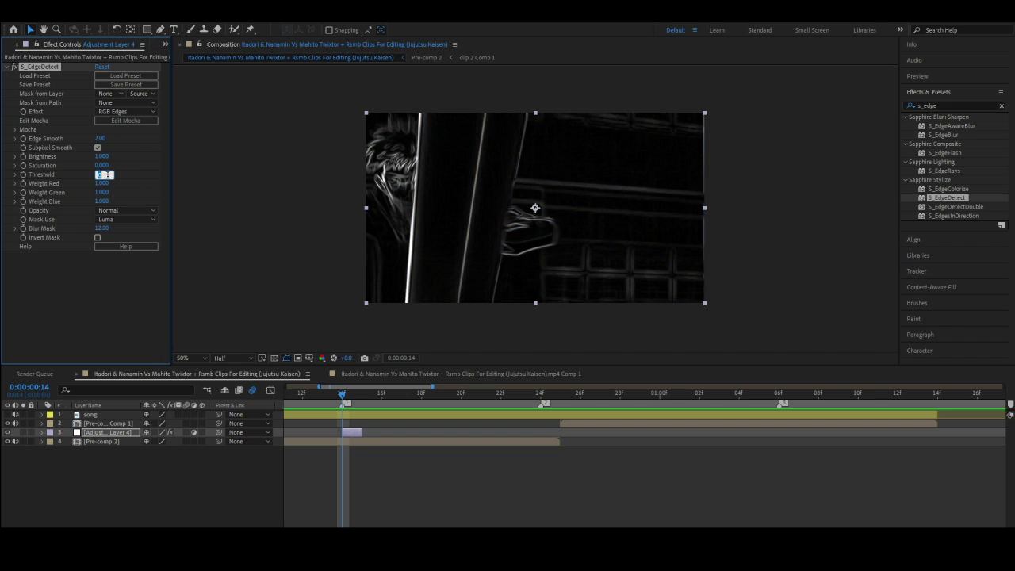
key("Return")
left_click_drag(104, 156, 133, 159)
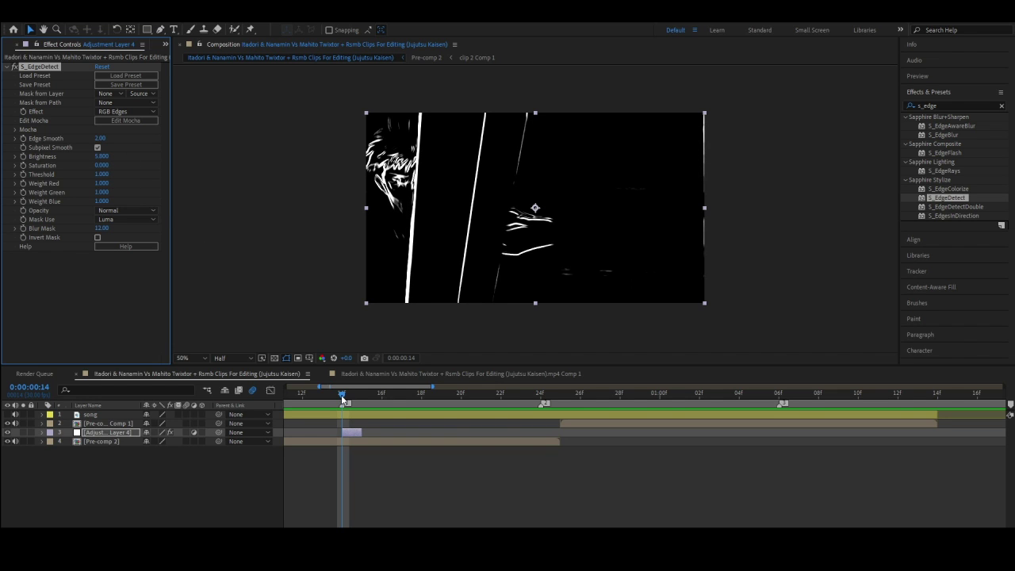
left_click(342, 396)
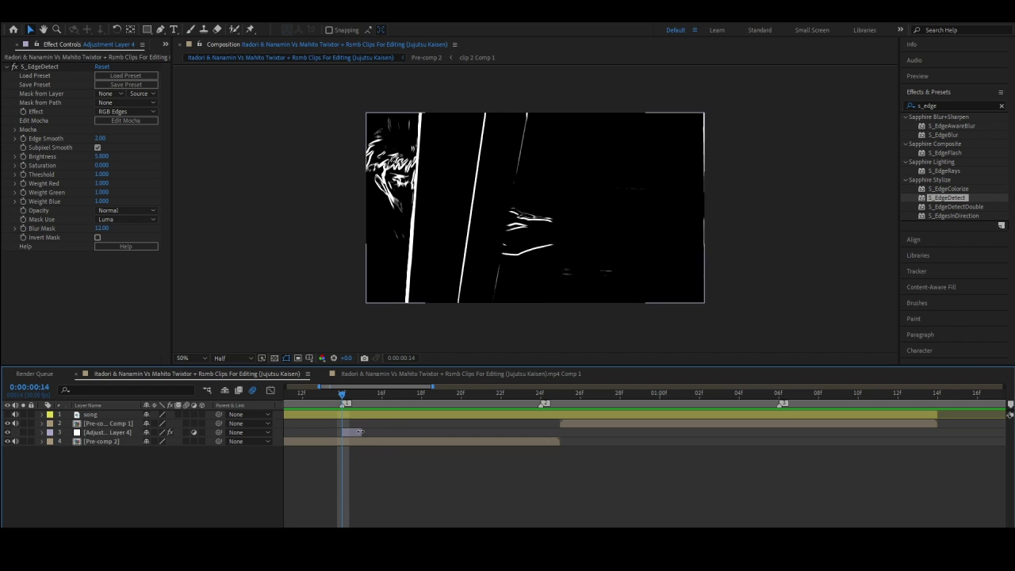
Step: Duplicate the adjustment layer and remove S_EdgeDetect from the copy
key("ctrl+d")
left_click(94, 121)
key("Delete")
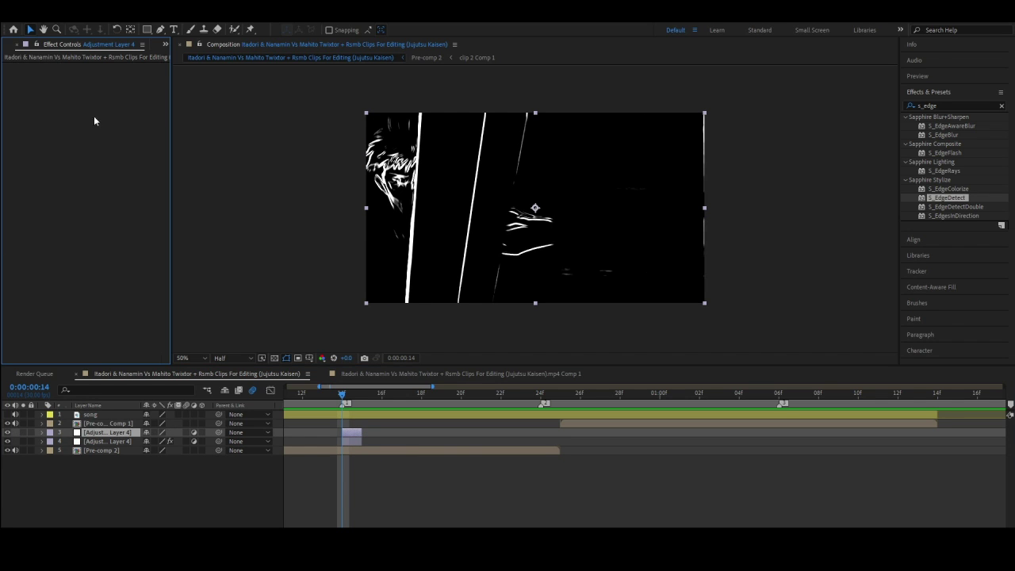
Step: Apply omino squares to the copy and raise squares across to 158
left_click(956, 107)
type("omino")
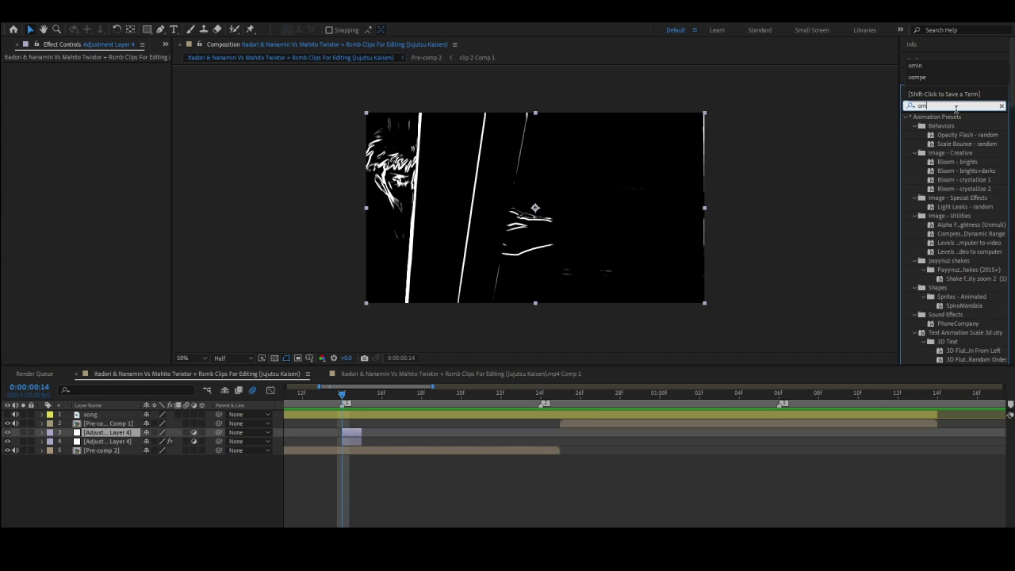
left_click_drag(952, 181, 354, 435)
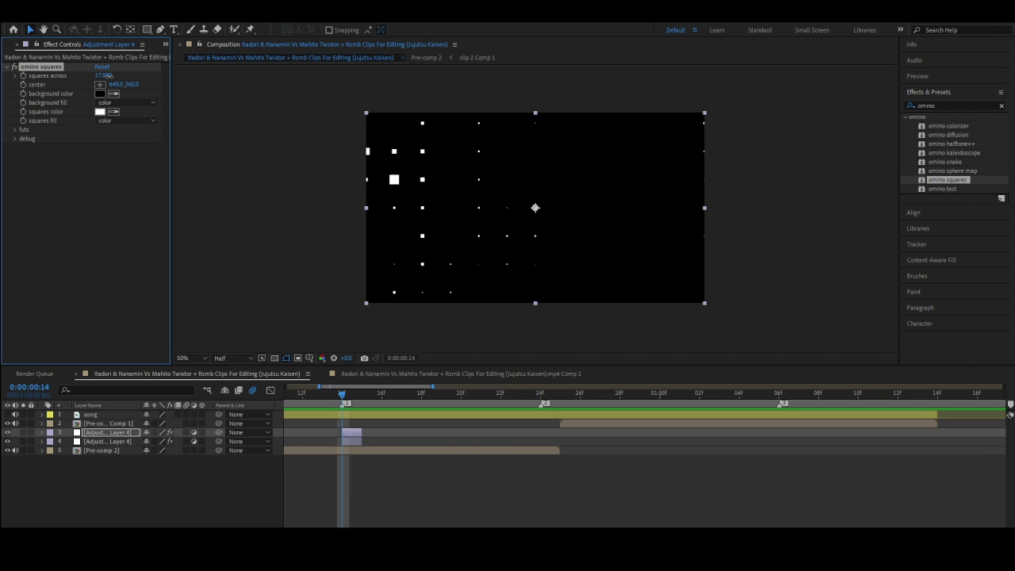
left_click_drag(109, 76, 182, 75)
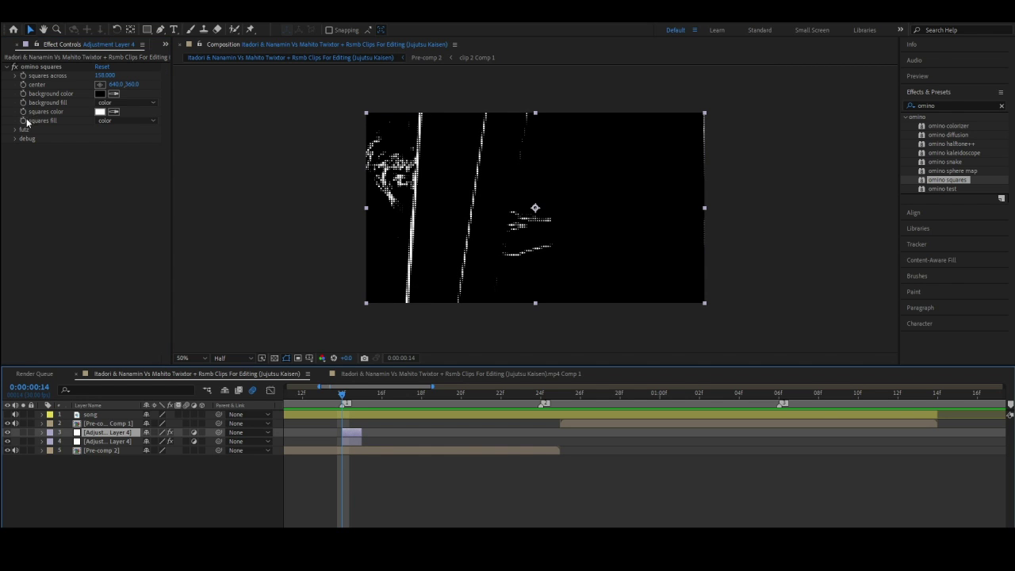
left_click(10, 70)
left_click(11, 69)
Step: Apply Deep Glow to the dotted adjustment layer with tint enabled in yellow FFFF00
left_click(945, 106)
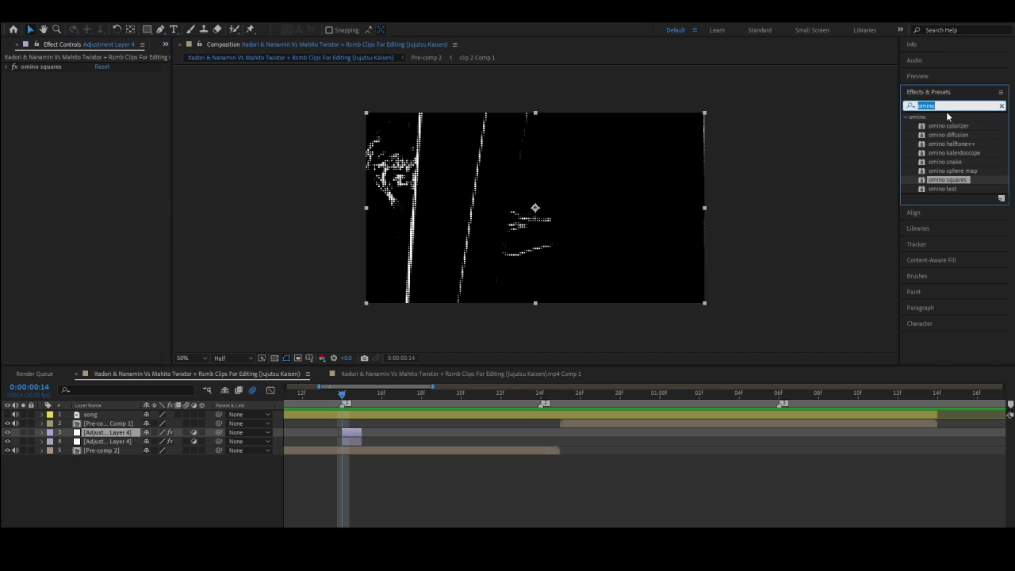
type("deep glo")
double_click(930, 126)
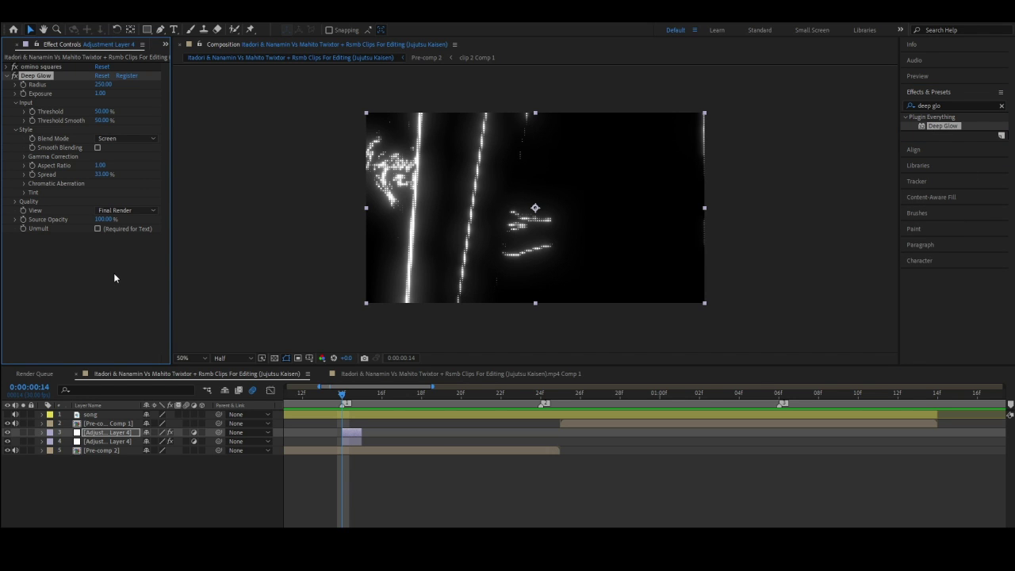
left_click(24, 193)
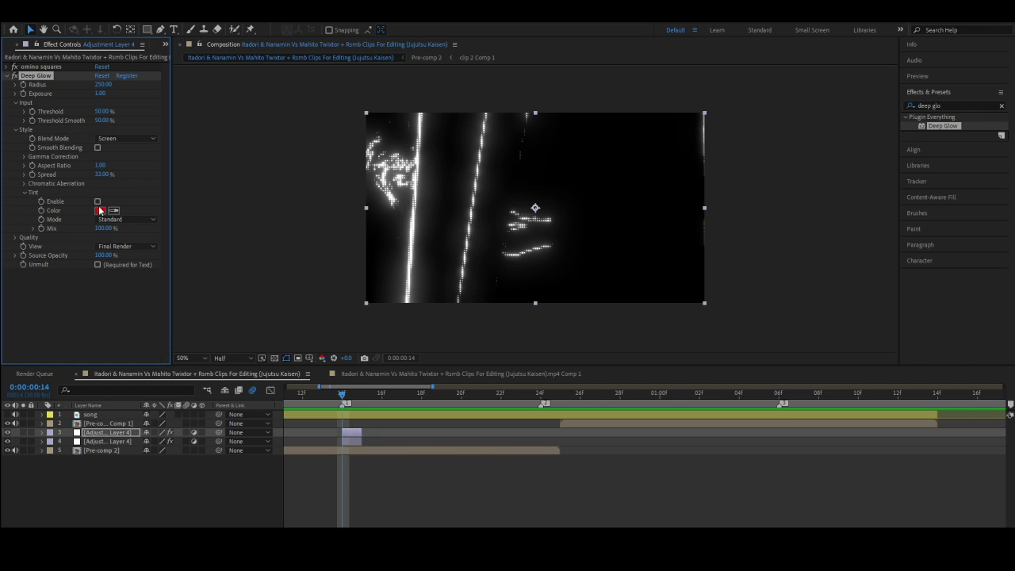
left_click(98, 201)
left_click(100, 211)
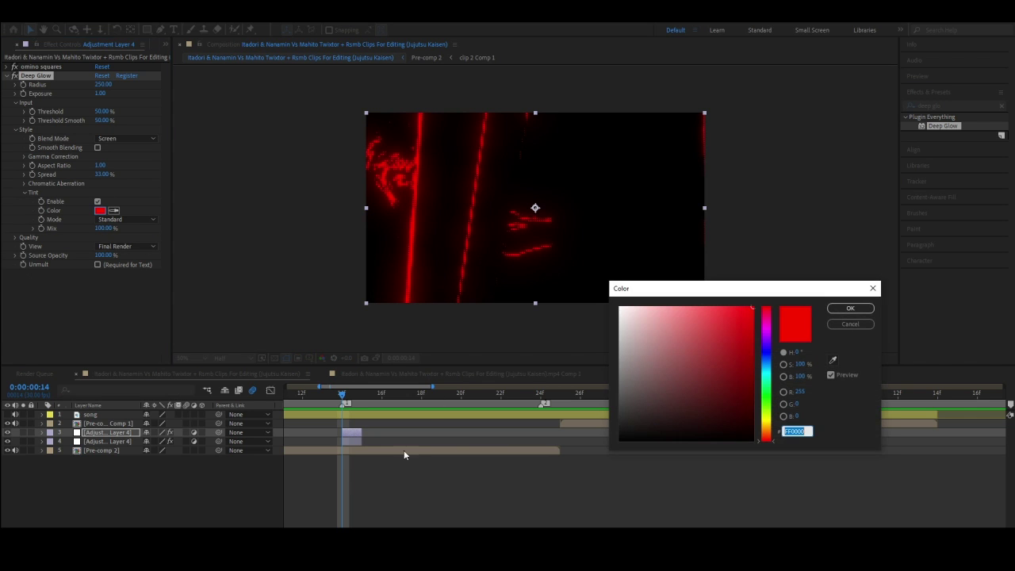
type("FFFF00")
key("Return")
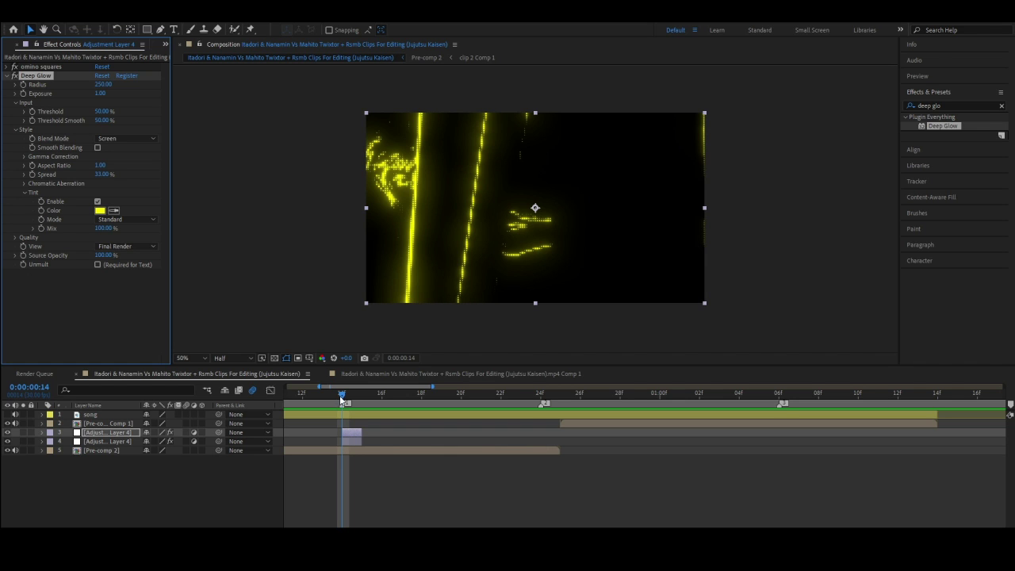
left_click_drag(342, 396, 342, 395)
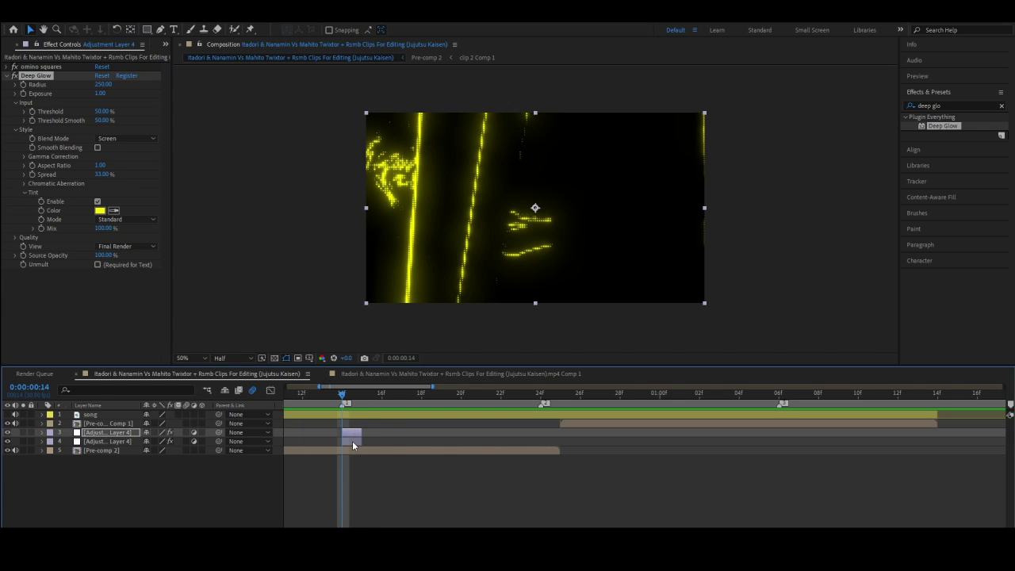
Step: Shift the glow flash layers one frame earlier and set S_EdgeDetect Brightness to 2.5
left_click_drag(352, 441, 332, 441)
mouse_move(341, 395)
left_mouse_down()
mouse_move(366, 425)
mouse_move(546, 466)
left_mouse_up()
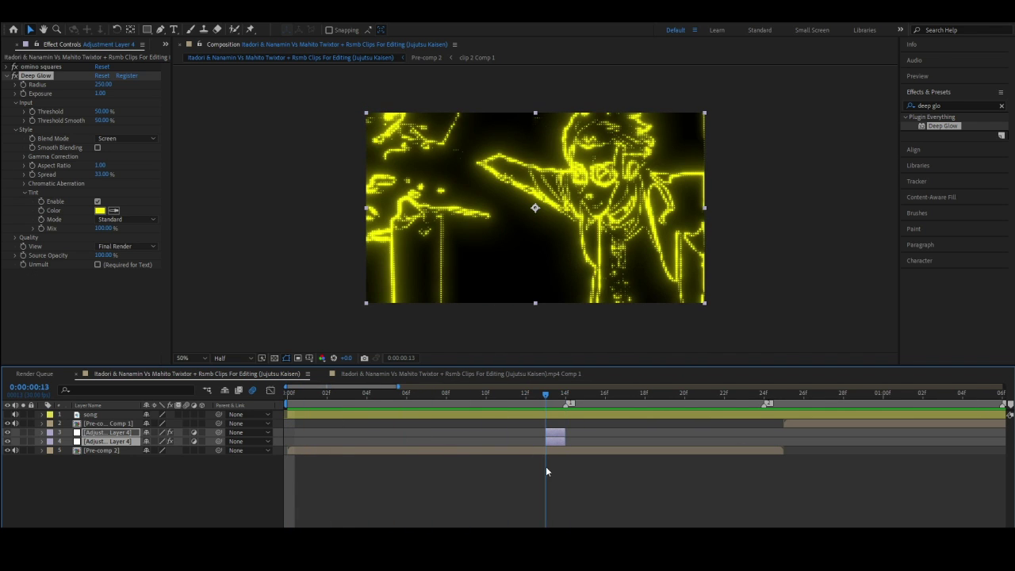
left_click(557, 436)
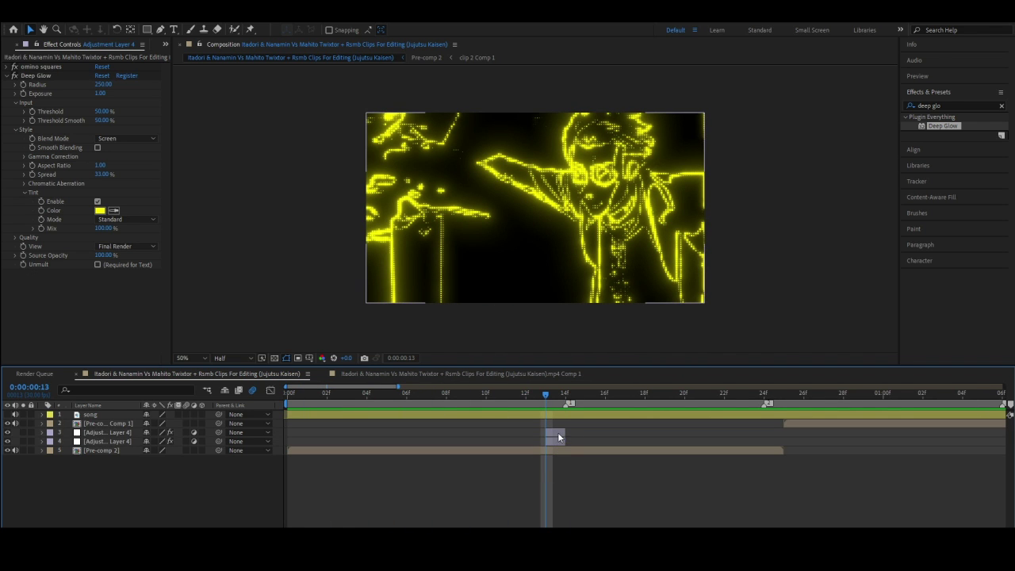
left_click_drag(103, 158, 90, 162)
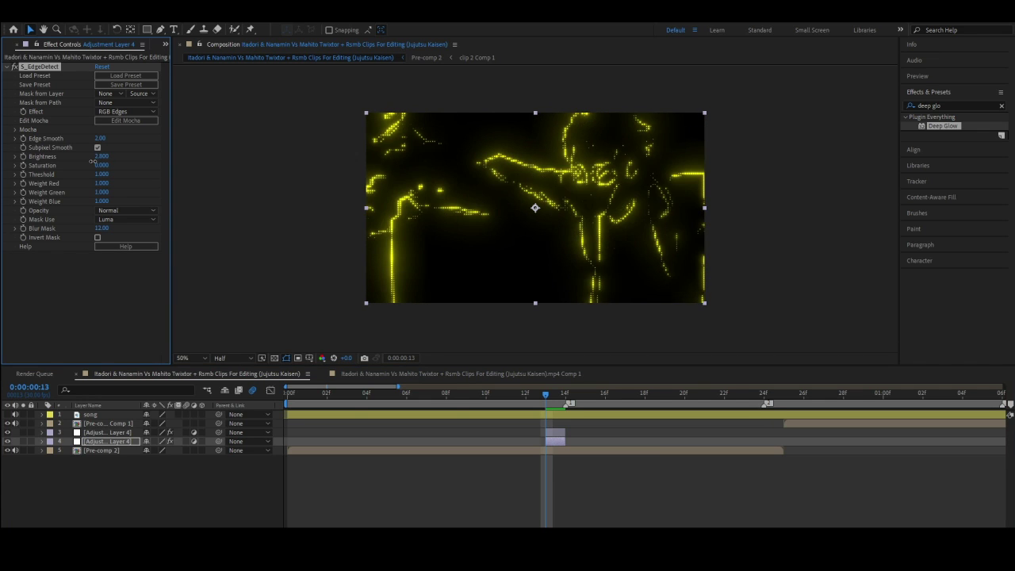
left_click_drag(92, 162, 568, 525)
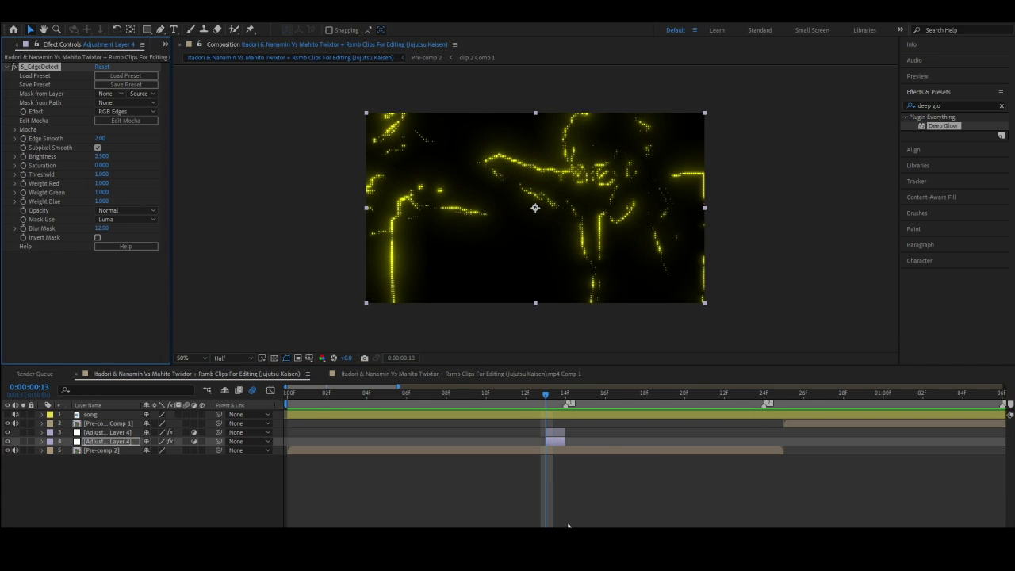
Step: Duplicate both glow adjustment layers and offset the copies one frame later
left_click(558, 434, "shift")
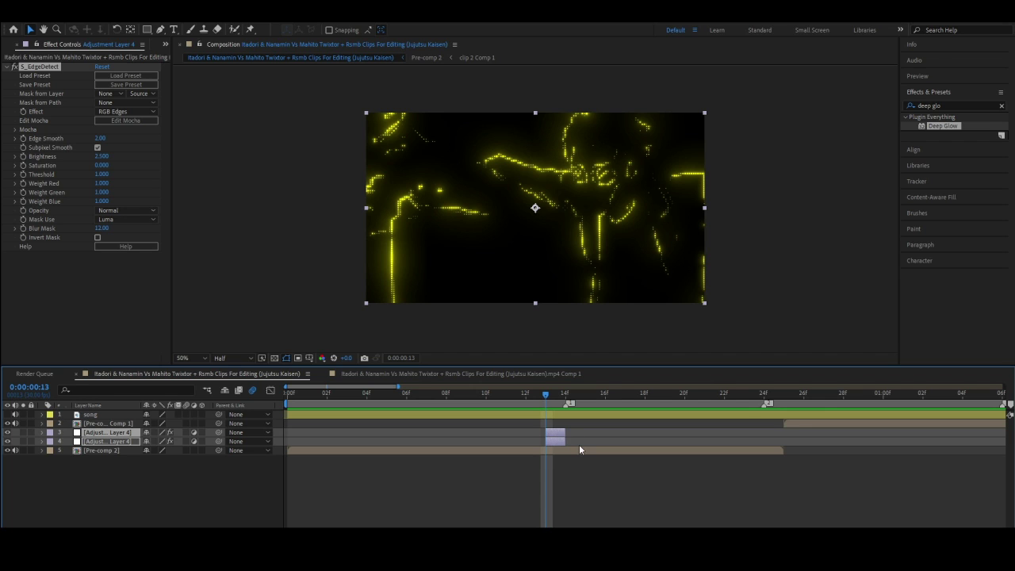
key("ctrl+d")
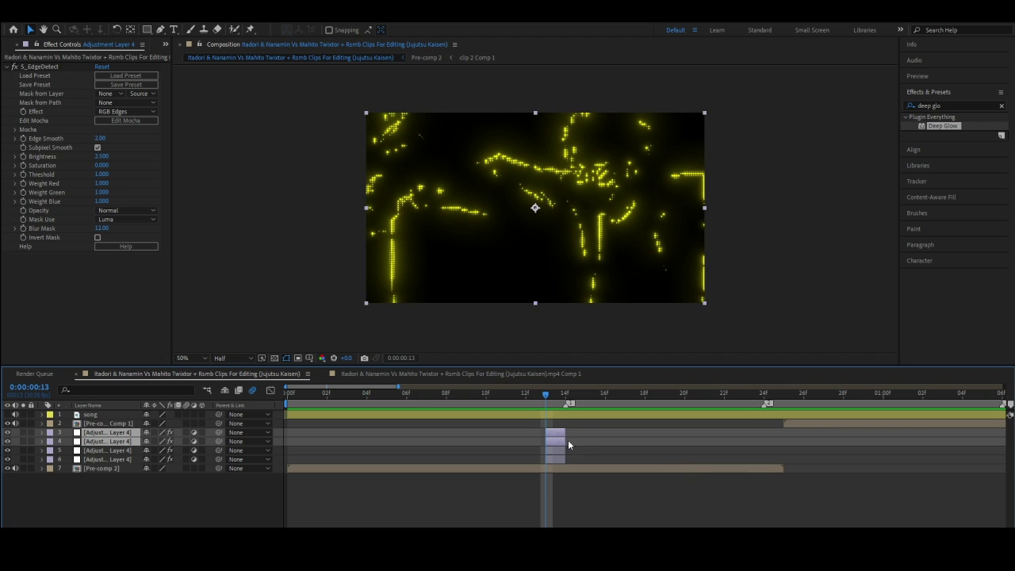
left_click_drag(568, 439, 587, 439)
key("Home")
Step: Preview the edit with the audio meters shown, stopping at frame 23
left_click(948, 58)
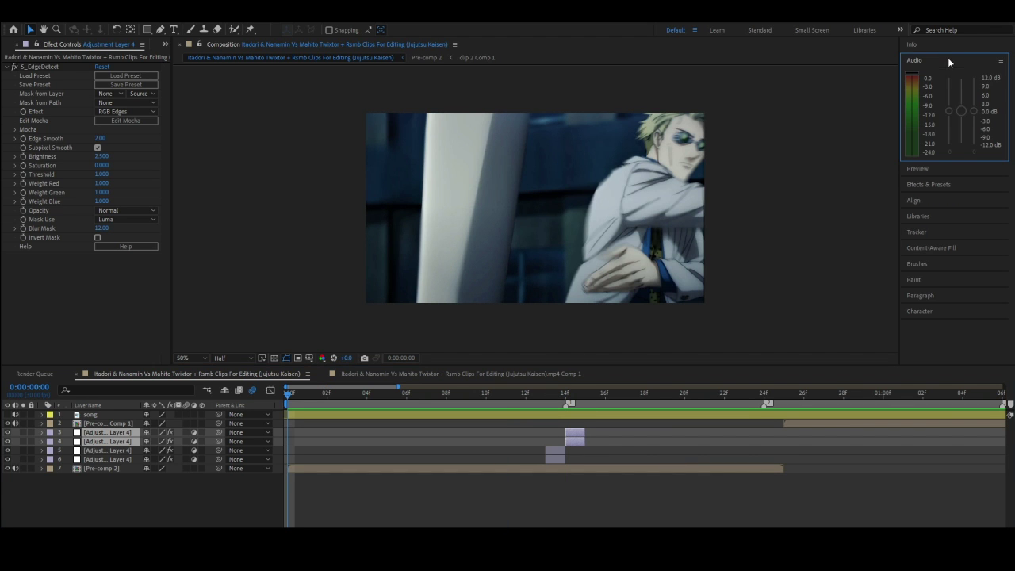
left_click(942, 169)
left_click(953, 90)
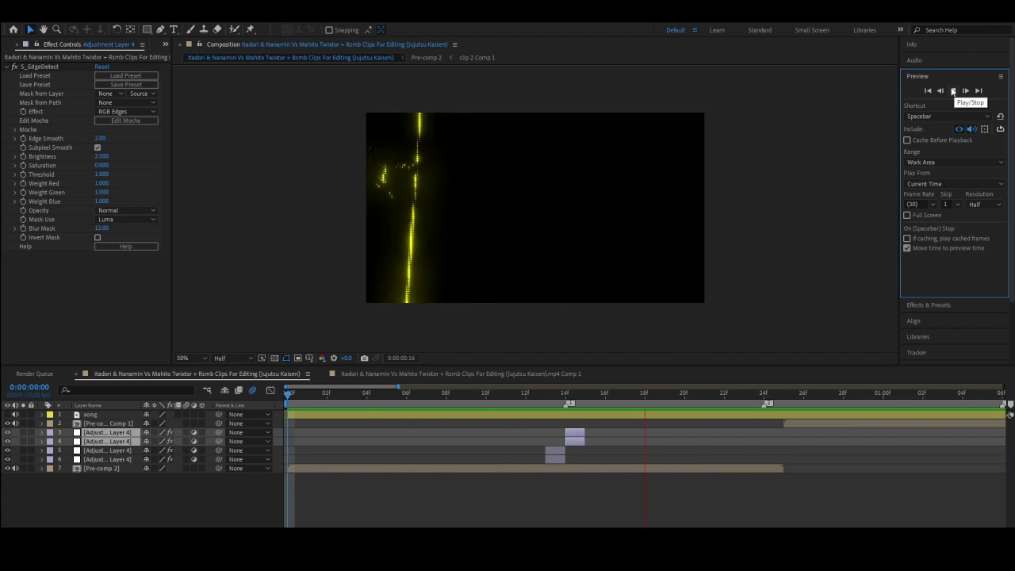
left_click(286, 397)
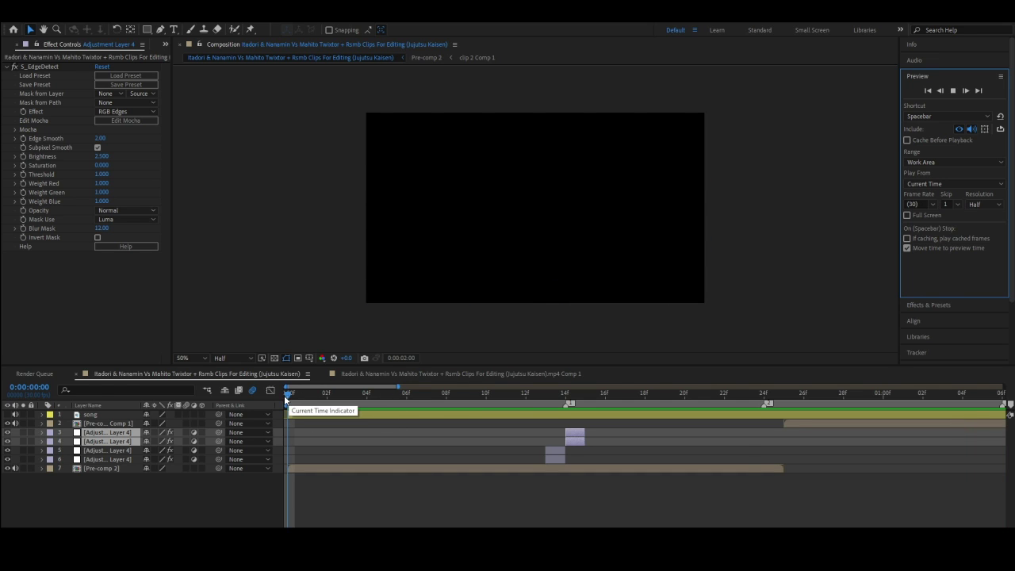
key("space")
Step: Duplicate the glow layer pair twice, placing the copies at frames 23 and 24
key("ctrl+d")
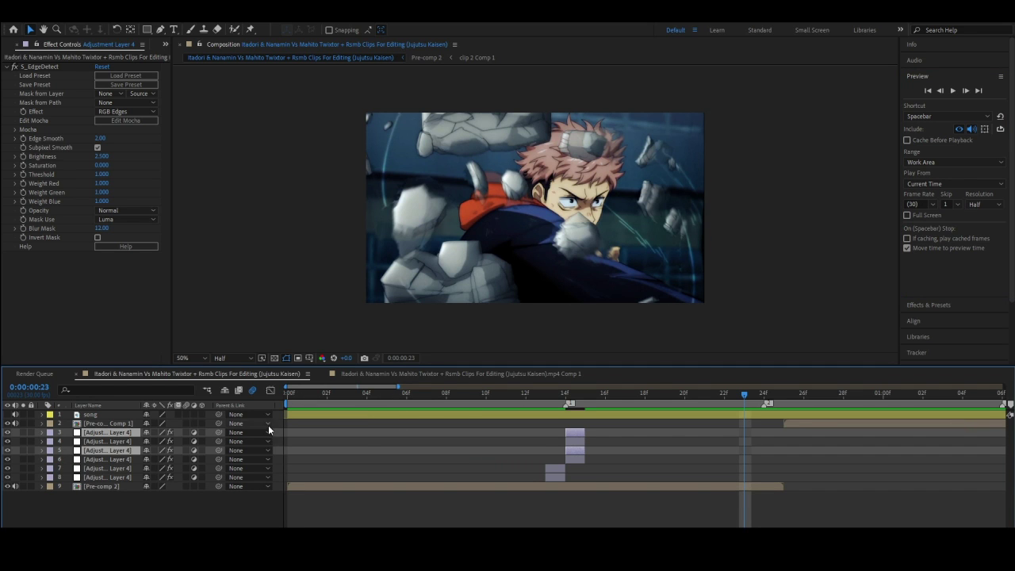
left_click(131, 449, "ctrl")
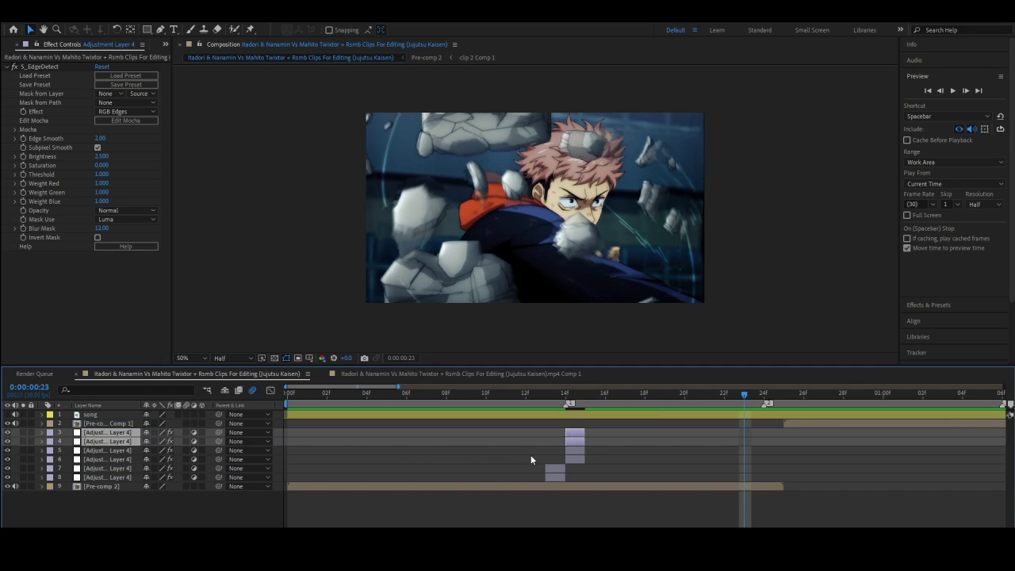
left_click_drag(580, 445, 599, 446)
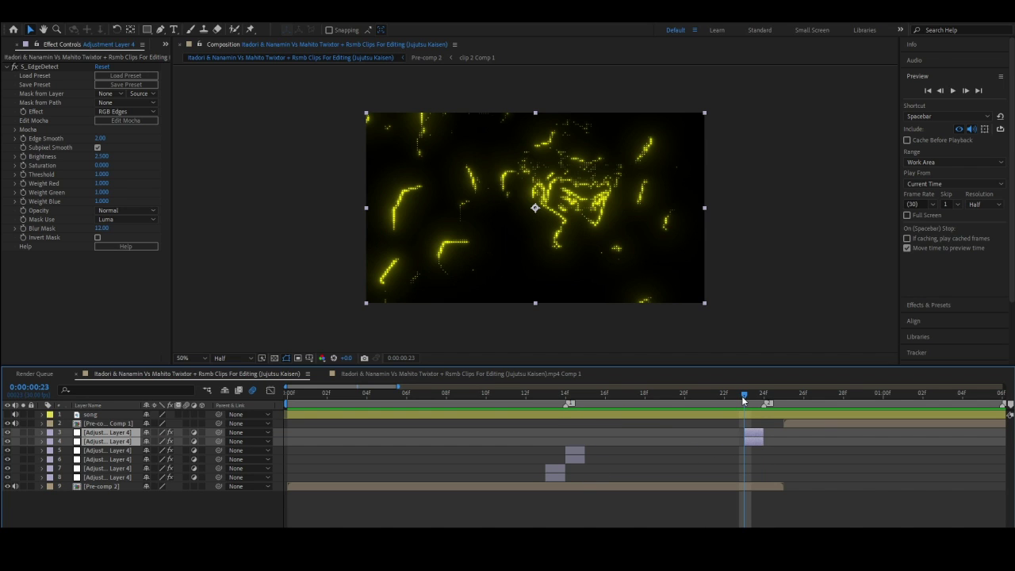
key("ctrl+d")
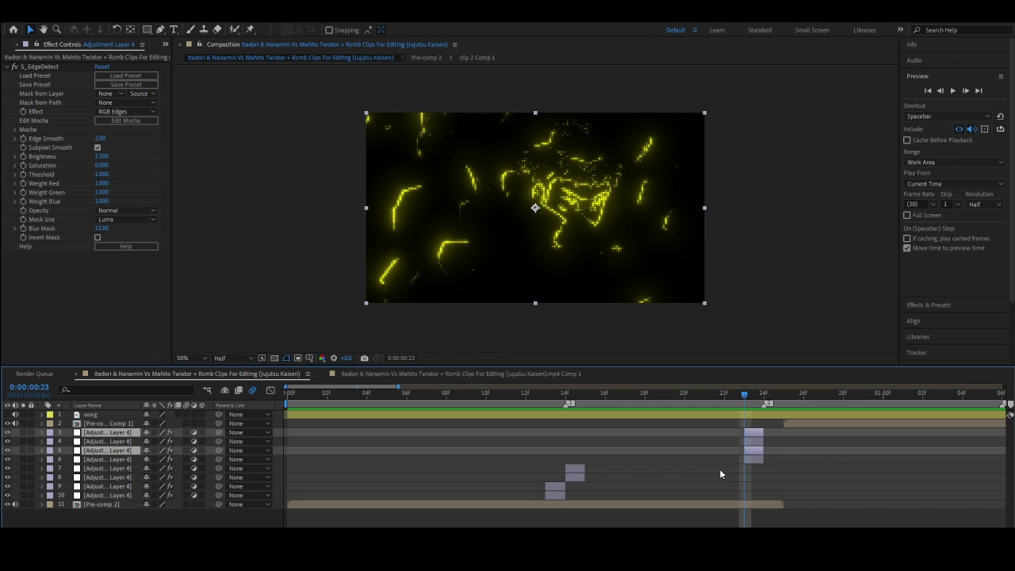
left_click_drag(135, 441, 127, 444)
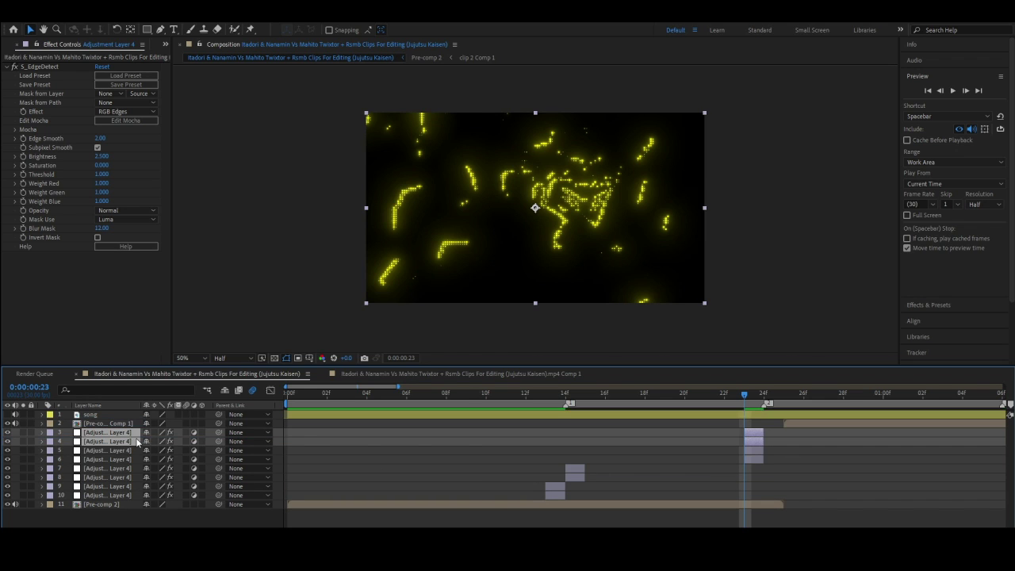
left_click_drag(760, 444, 780, 444)
mouse_move(748, 397)
left_mouse_down()
mouse_move(765, 400)
mouse_move(760, 422)
left_mouse_up()
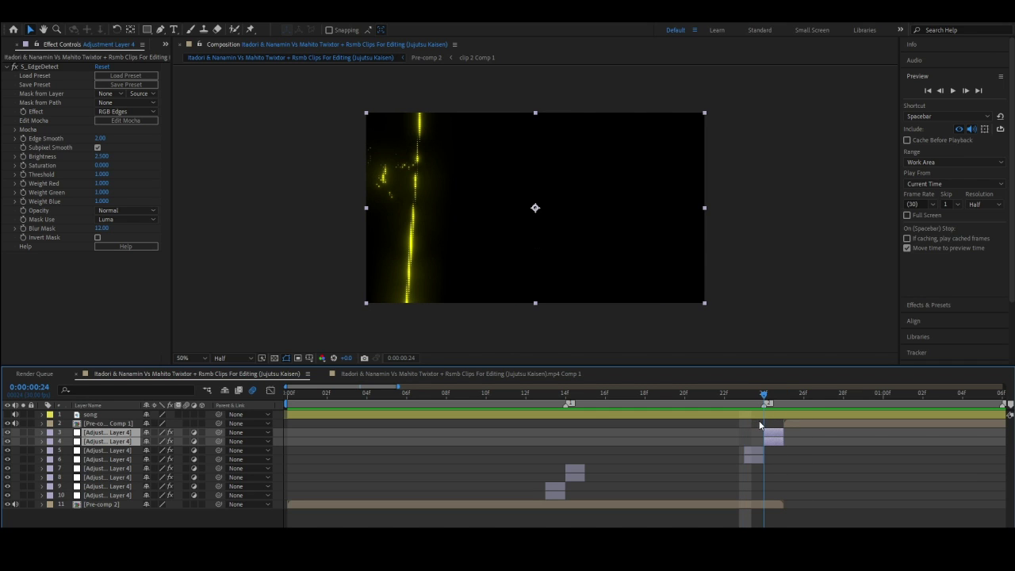
Step: Readjust the glow pairs so they sit one frame apart near the 24f marker
left_click(749, 461)
left_click(753, 452, "shift")
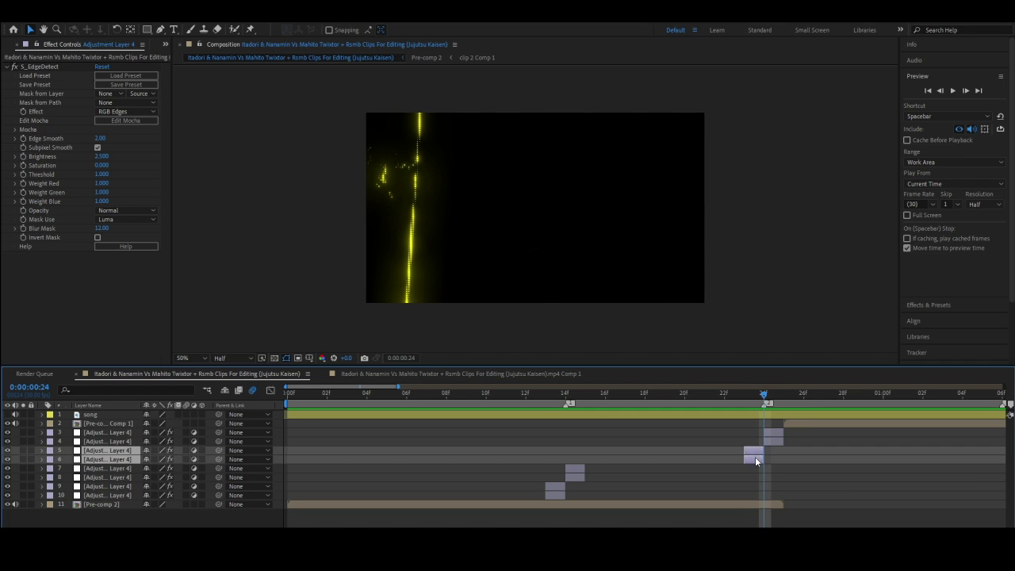
mouse_move(755, 457)
left_mouse_down()
mouse_move(745, 461)
mouse_move(759, 444)
left_mouse_up()
left_click(773, 442, "shift")
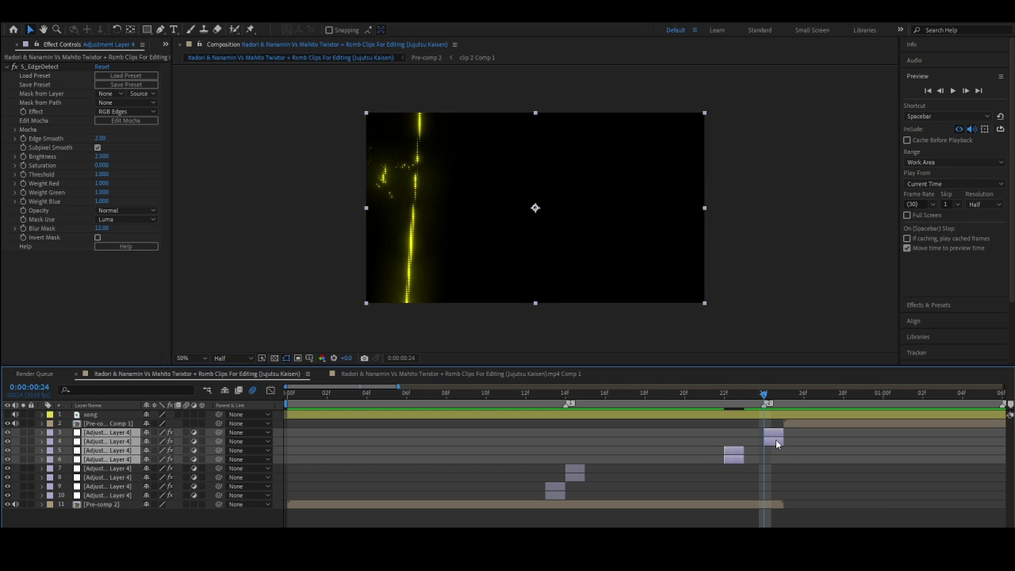
left_click(730, 450)
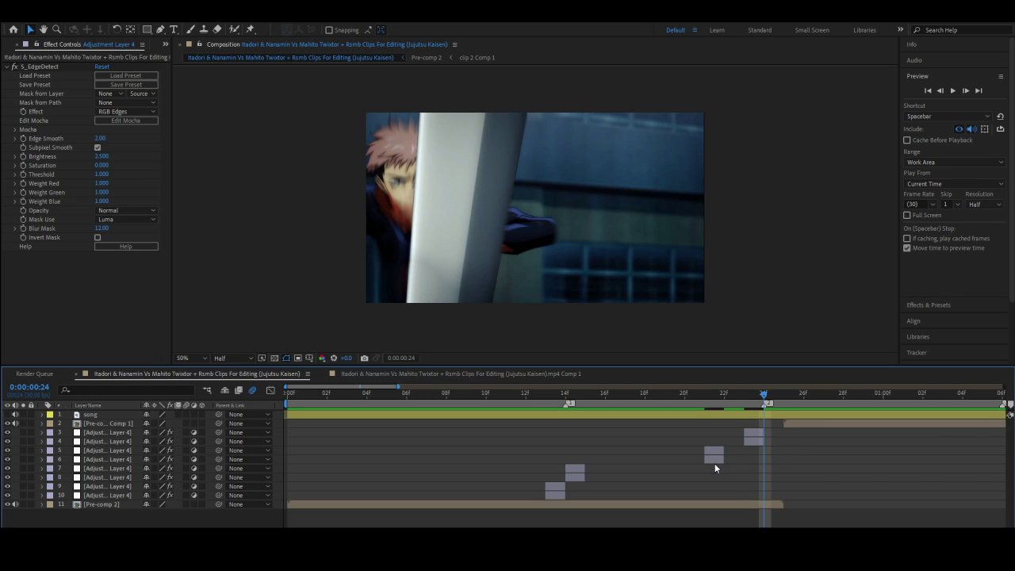
key("ctrl+z")
mouse_move(777, 450)
left_mouse_down()
mouse_move(774, 440)
mouse_move(288, 458)
left_mouse_up()
left_click(724, 393)
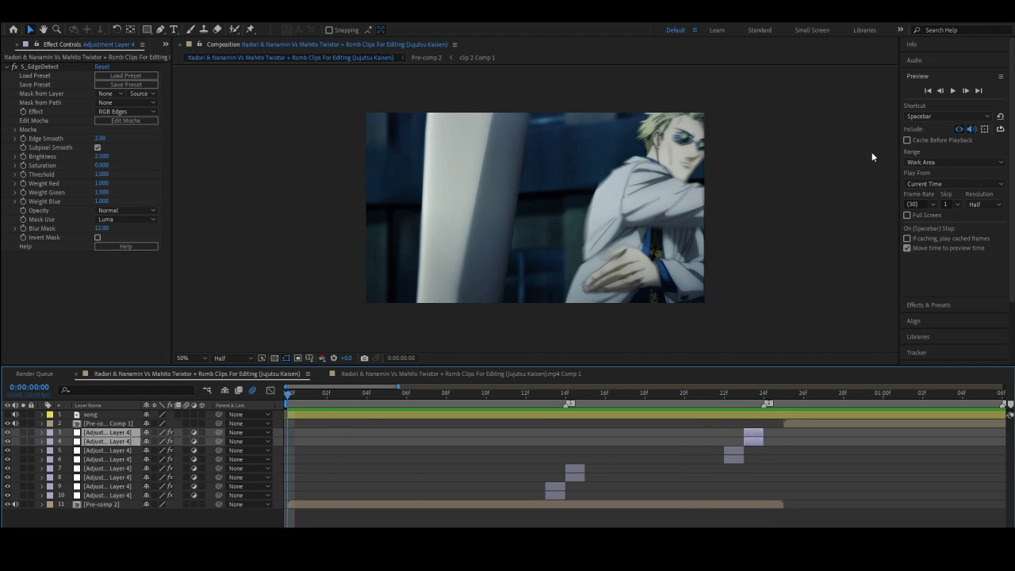
left_click(954, 90)
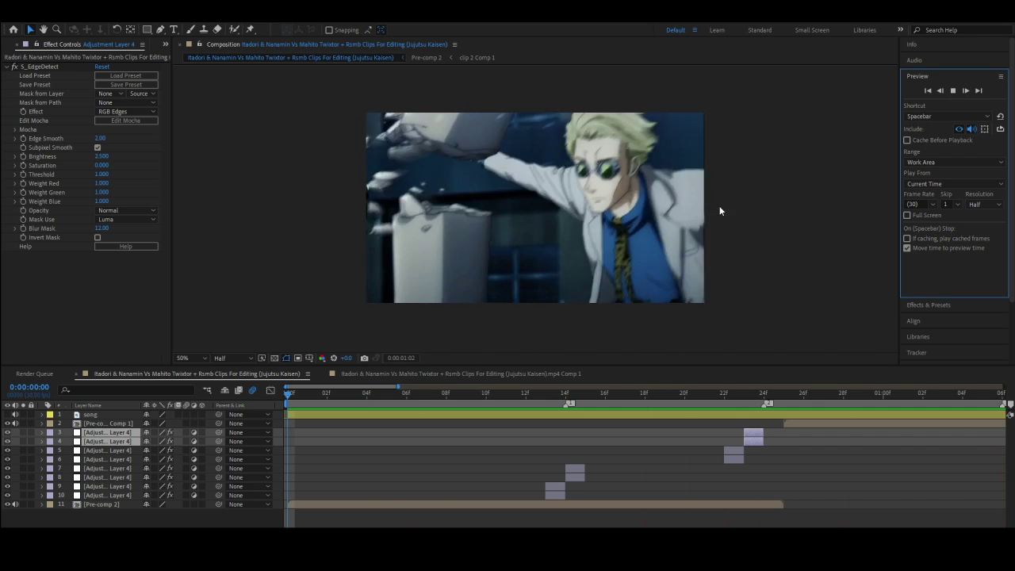
mouse_move(288, 394)
left_mouse_down()
mouse_move(717, 427)
mouse_move(79, 433)
left_mouse_up()
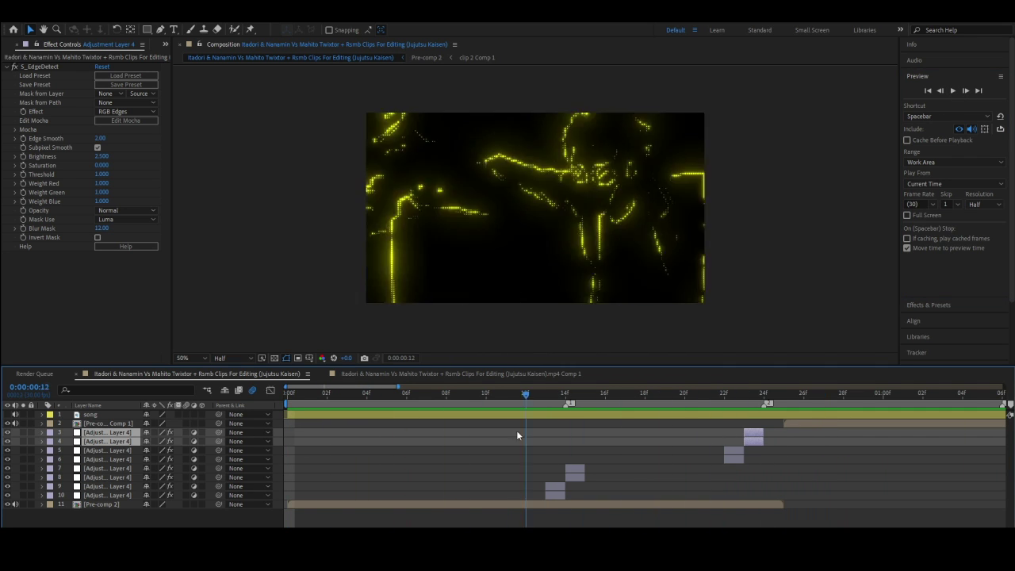
left_click(953, 91)
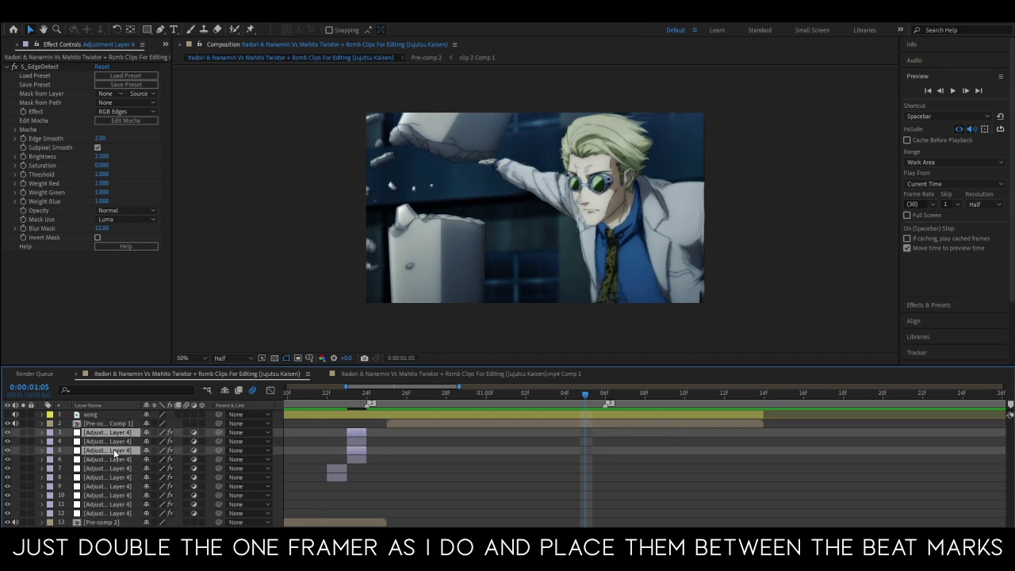
Step: Move the top glow pair to the 1:05 beat, duplicate it, and place the four copies above the footage pre-comp
left_click_drag(349, 456, 587, 460)
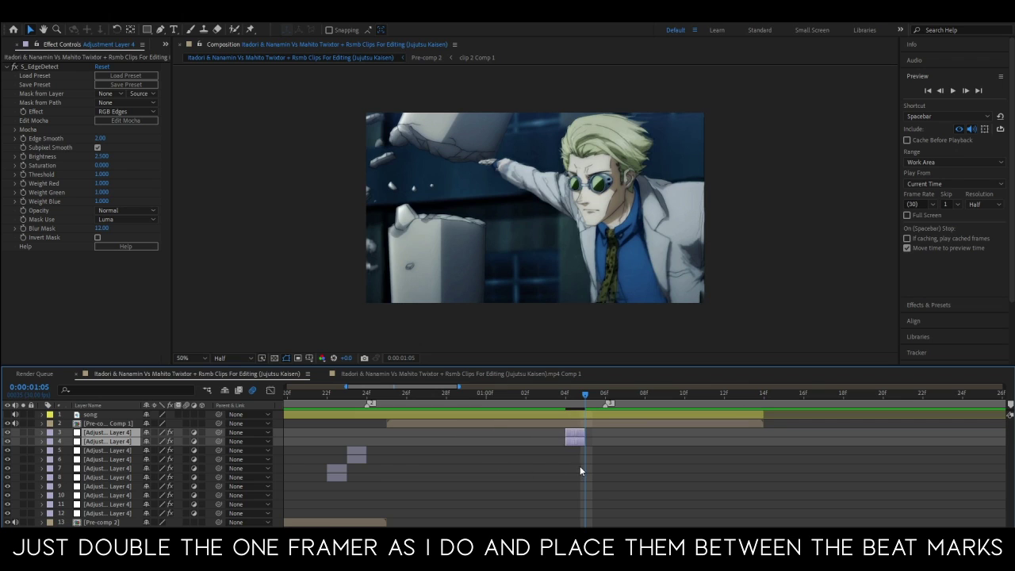
key("ctrl+d")
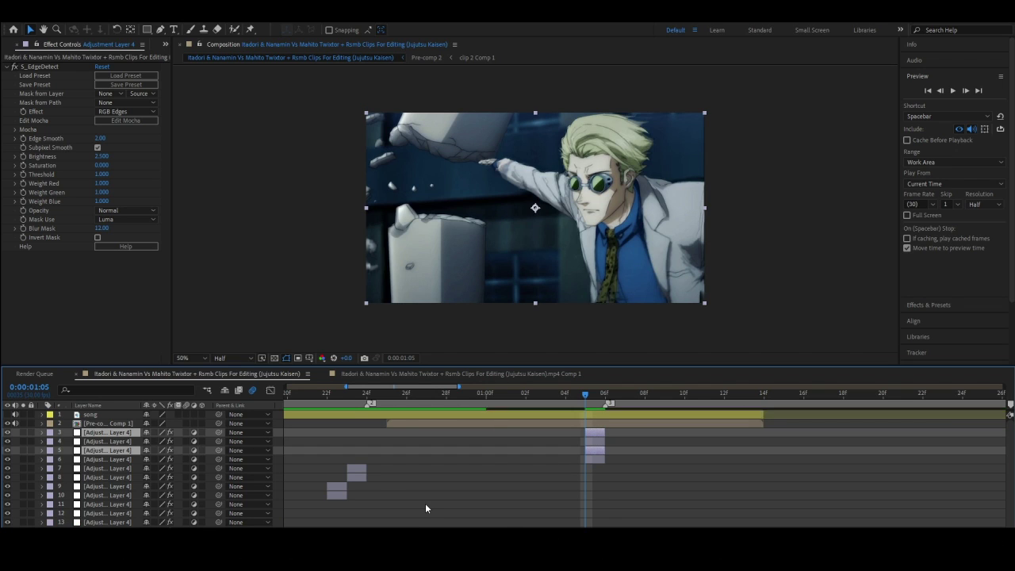
left_click_drag(111, 449, 111, 442)
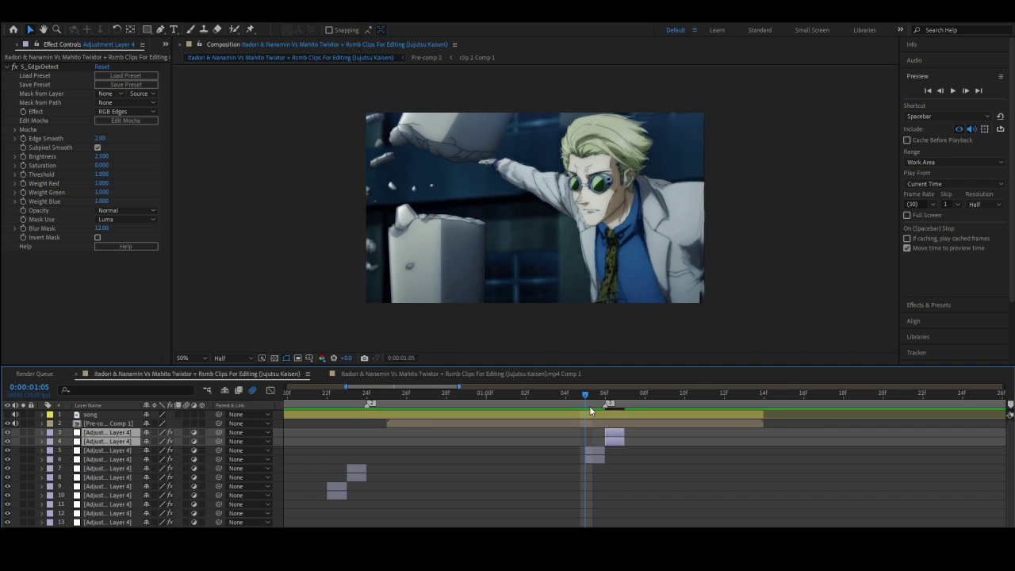
left_click_drag(591, 395, 608, 434)
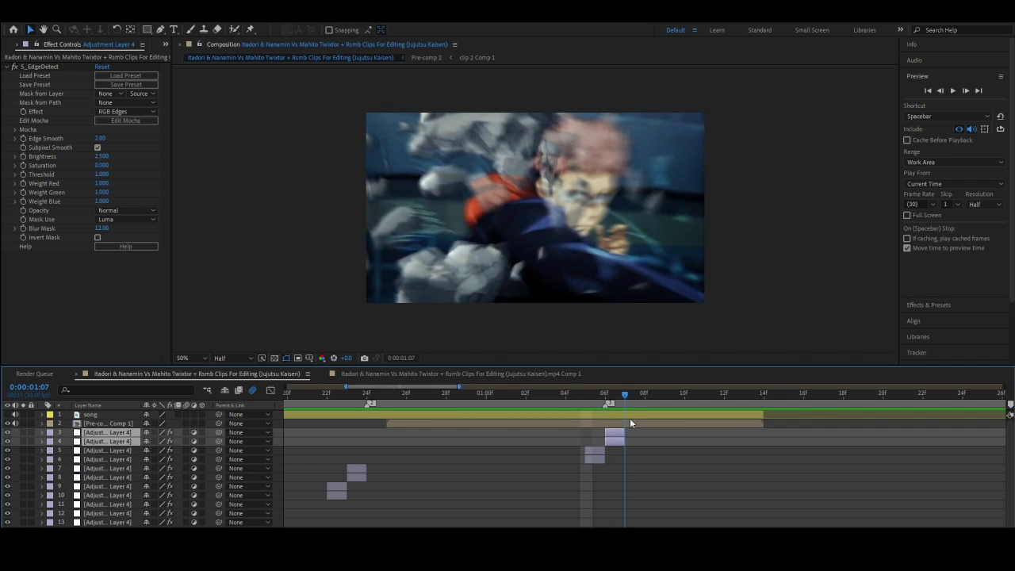
left_click(629, 454)
left_click(590, 395)
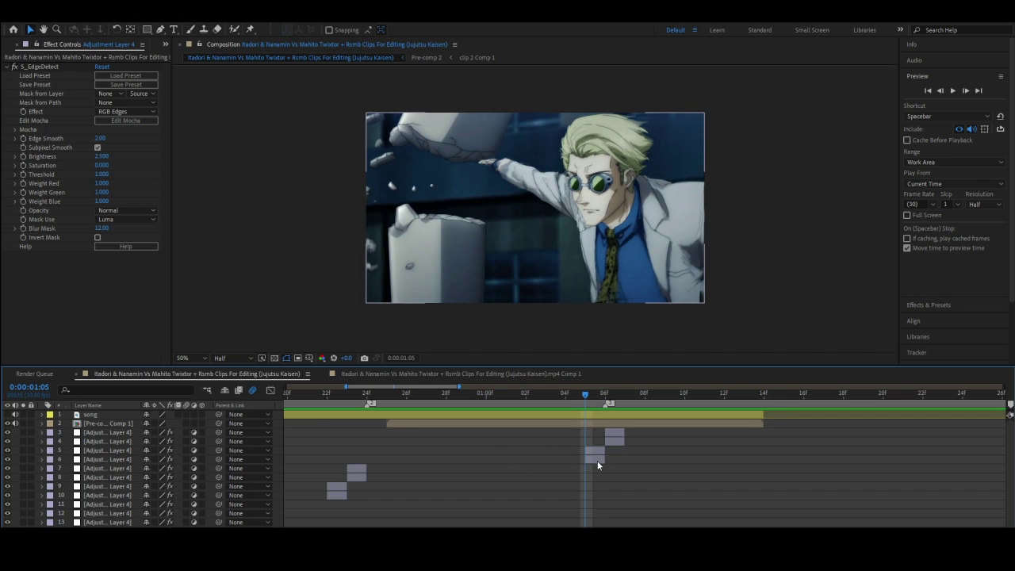
left_click_drag(599, 465, 600, 445)
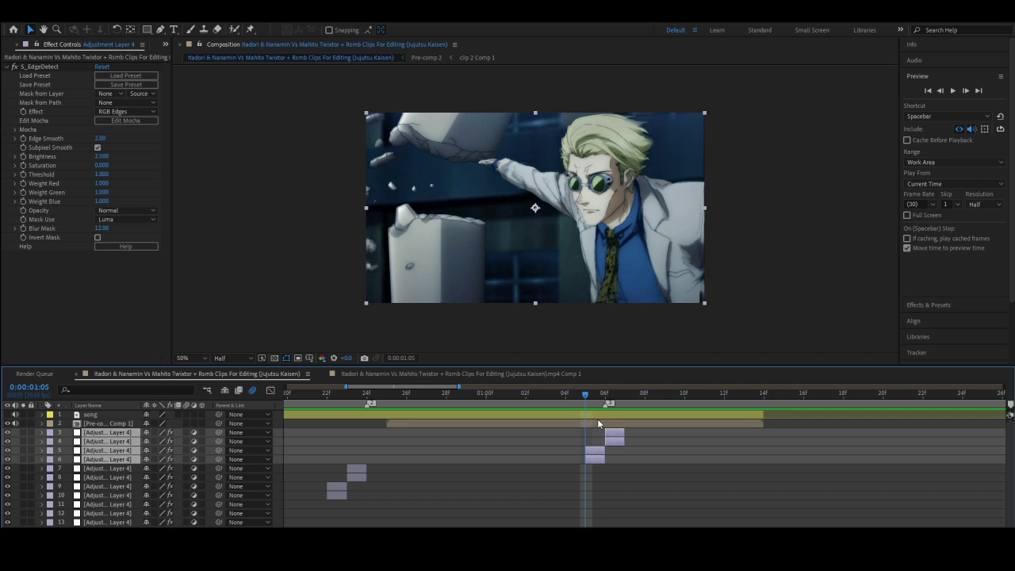
left_click_drag(79, 464, 103, 420)
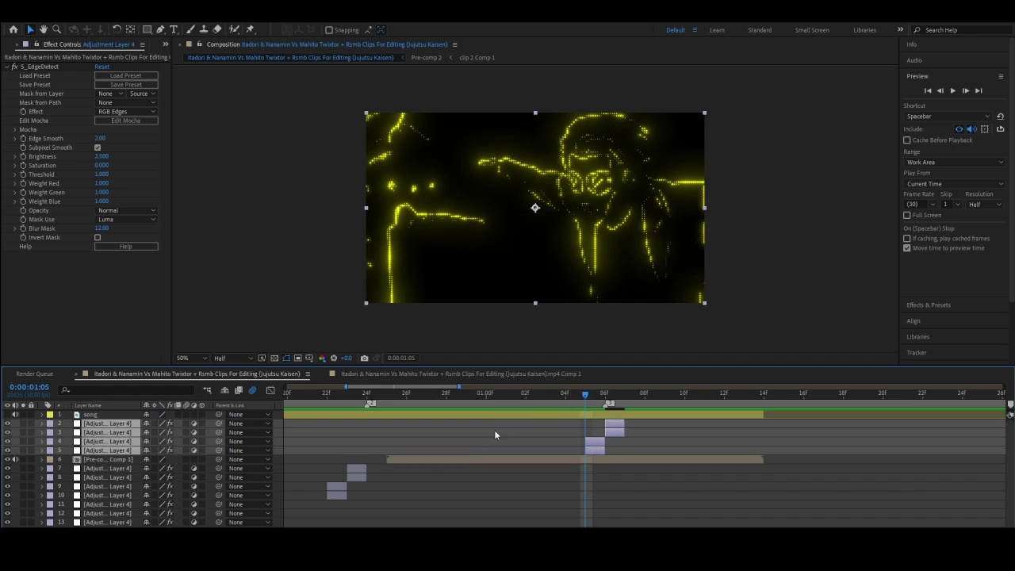
mouse_move(585, 395)
left_mouse_down()
mouse_move(446, 395)
mouse_move(411, 423)
left_mouse_up()
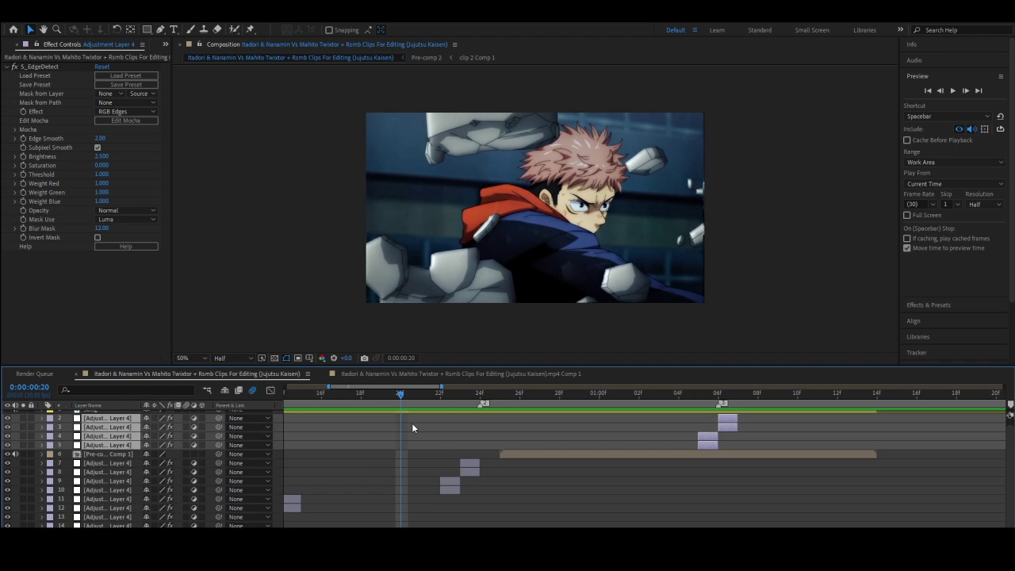
Step: Play the edit from the first frame to review the S_EdgeDetect flashes
left_click(953, 91)
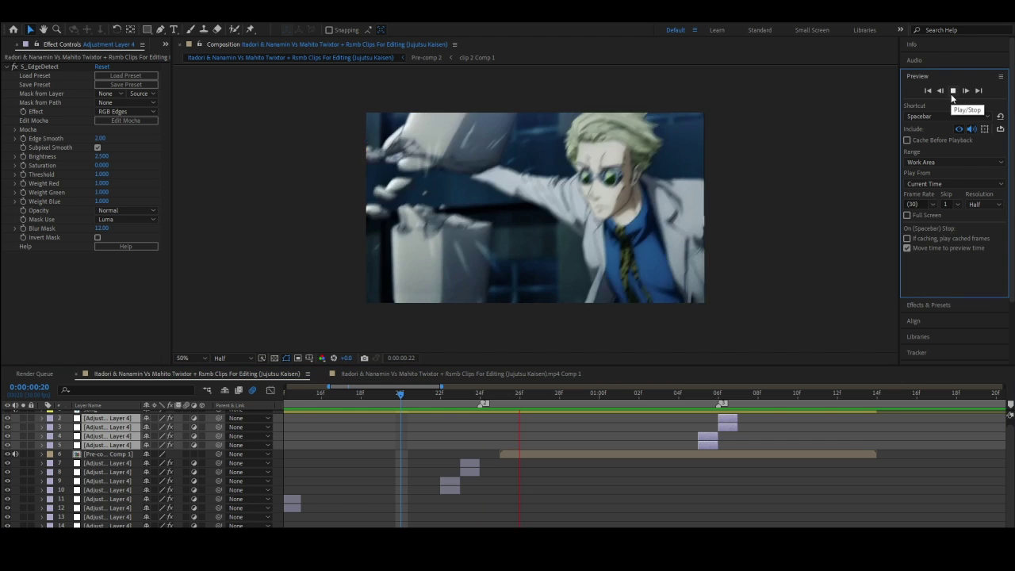
key("space")
key("Home")
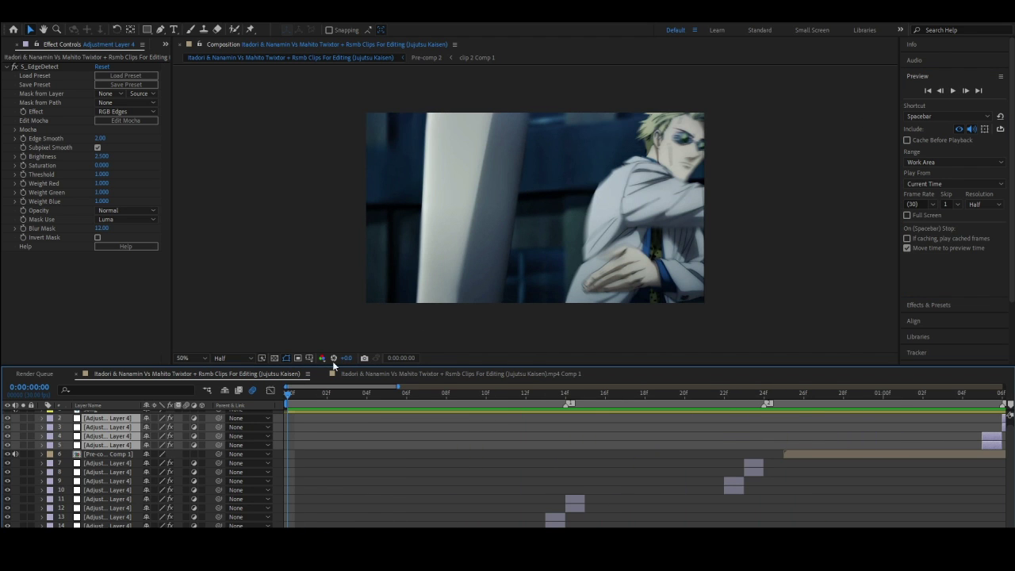
left_click(953, 91)
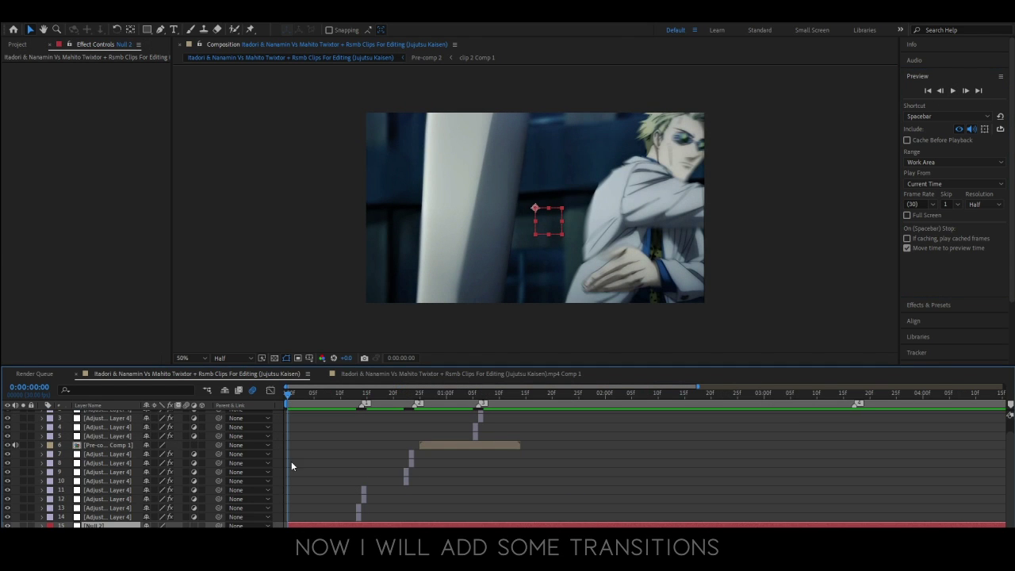
Step: Parent Pre-comp 2 to Null 2 with the pick-whip
left_click_drag(319, 411, 423, 471)
key("Page_Up")
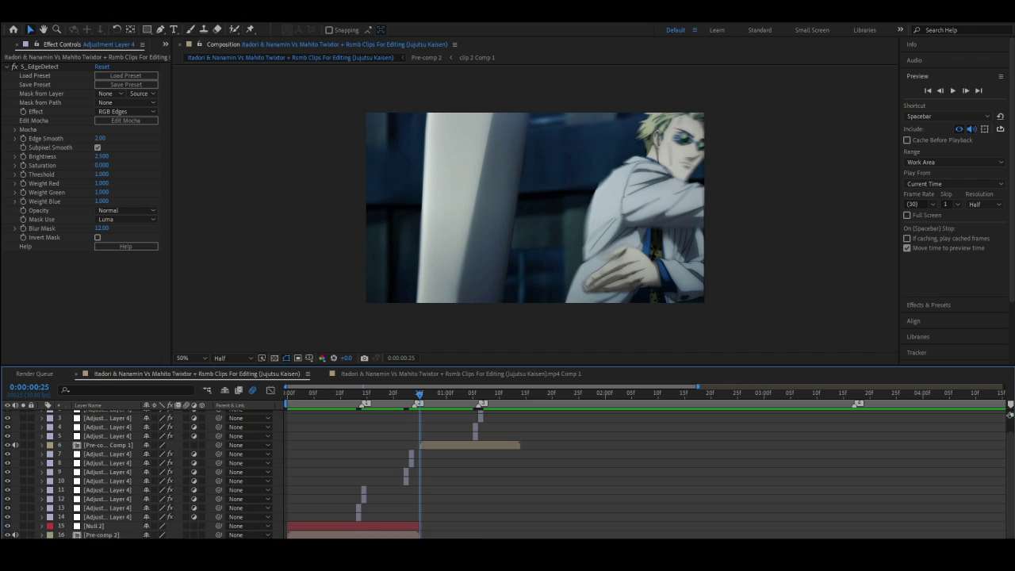
left_click(379, 531)
left_click_drag(219, 535, 94, 526)
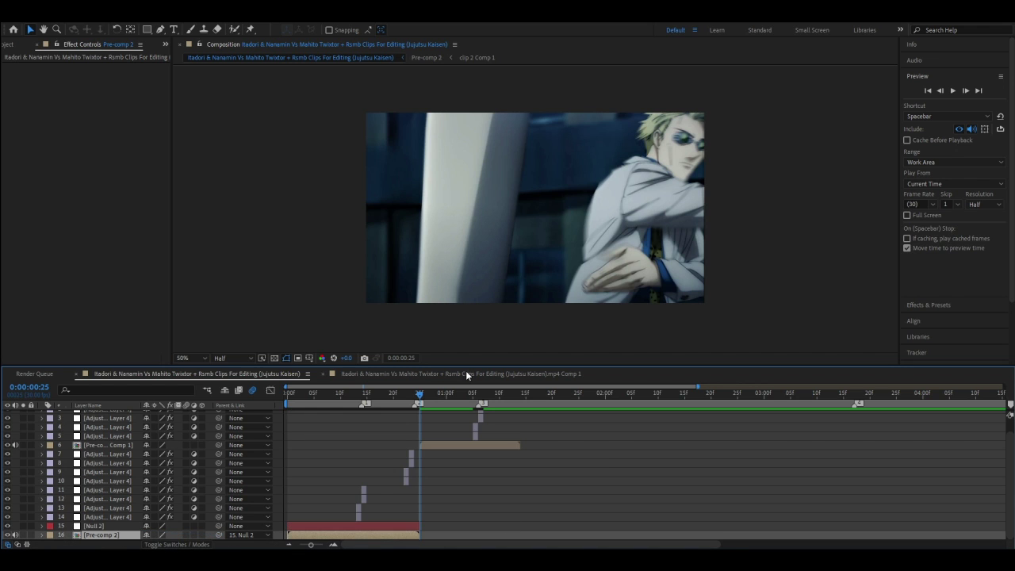
left_click(356, 392)
Step: Keyframe Null 2's Scale at 250% on frame 0 and 100% on frame 10
key("Home")
left_click(305, 528)
key("s")
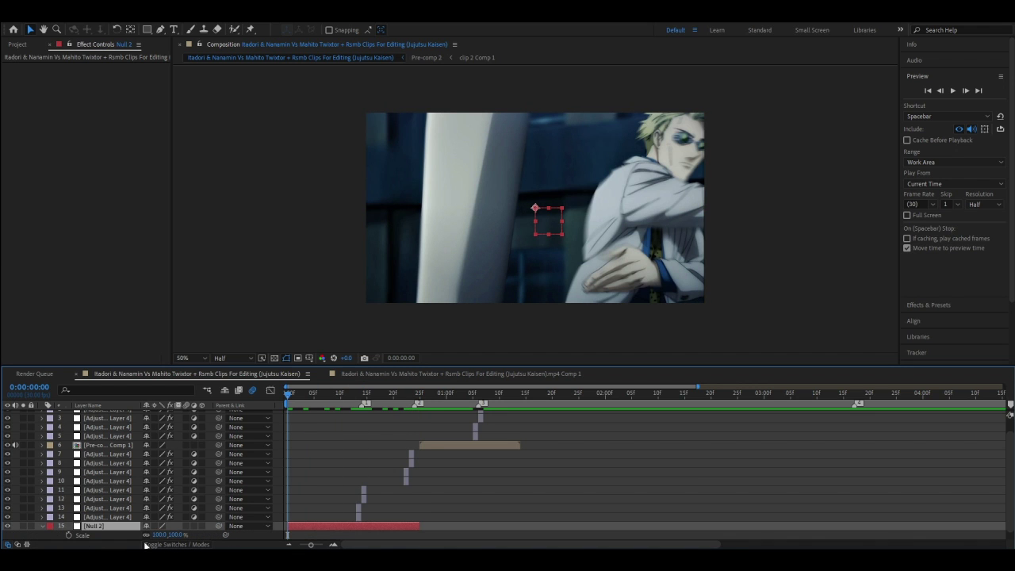
left_click(162, 535)
type("250")
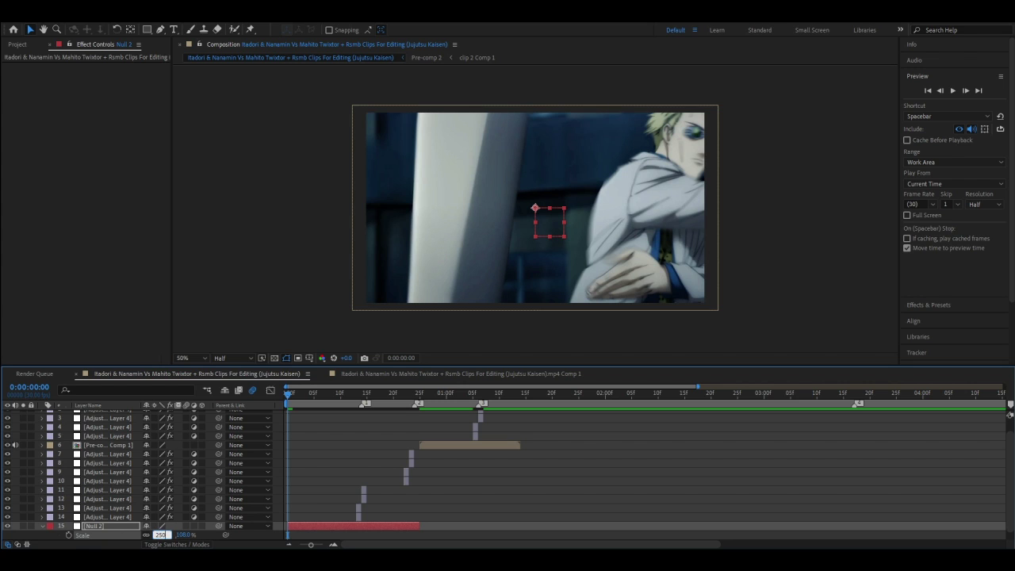
key("Return")
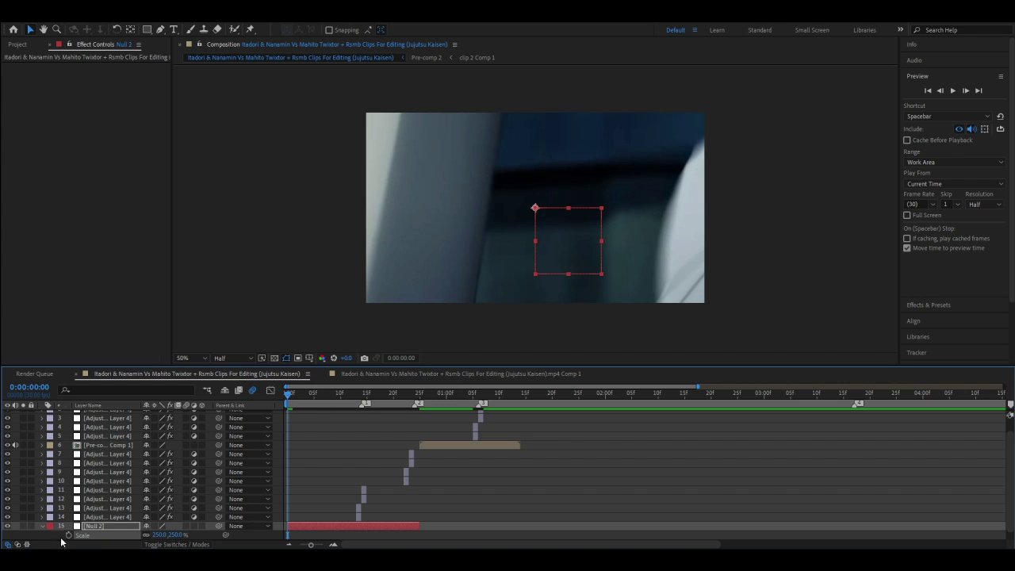
left_click_drag(289, 393, 339, 431)
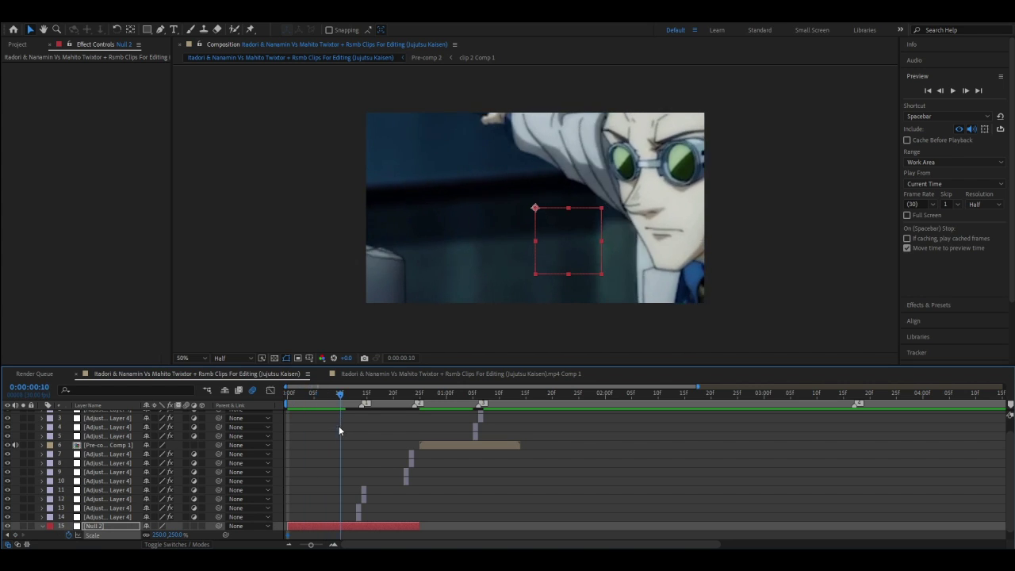
left_click(337, 430)
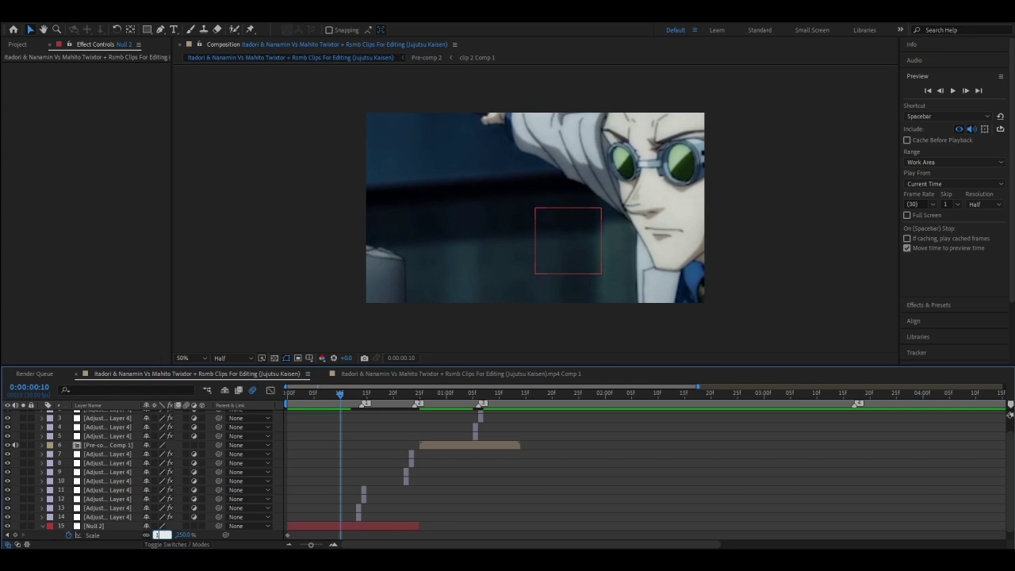
type("00")
key("Return")
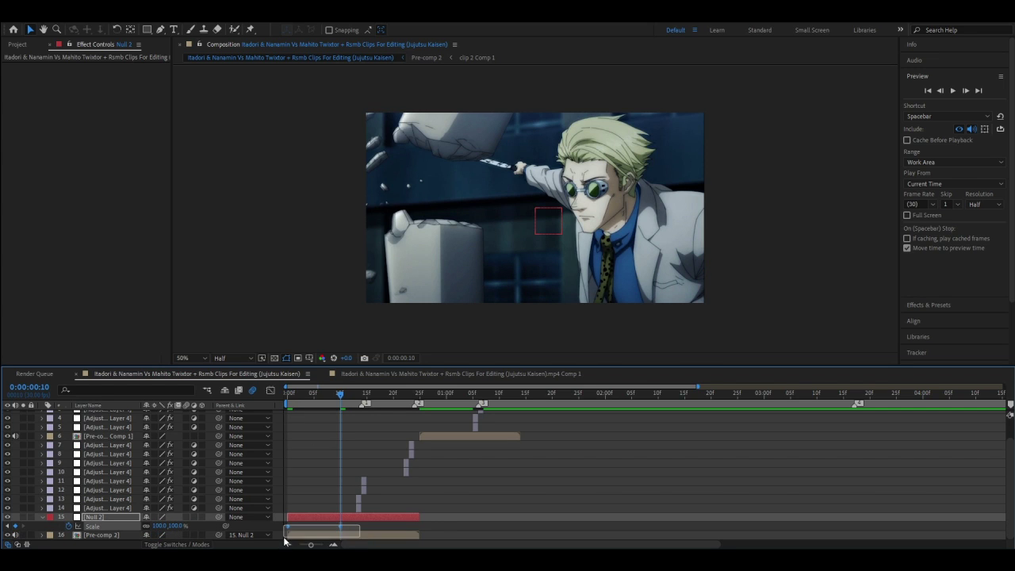
Step: Ease both Null 2 Scale keyframes and steepen the curve so the zoom drops fast from 250%
left_click(271, 390)
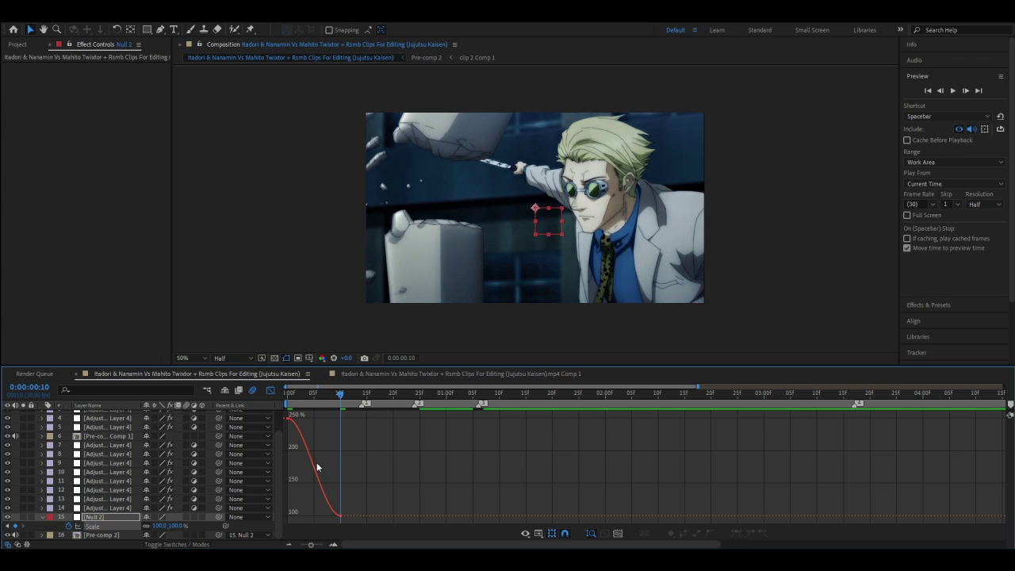
double_click(324, 487)
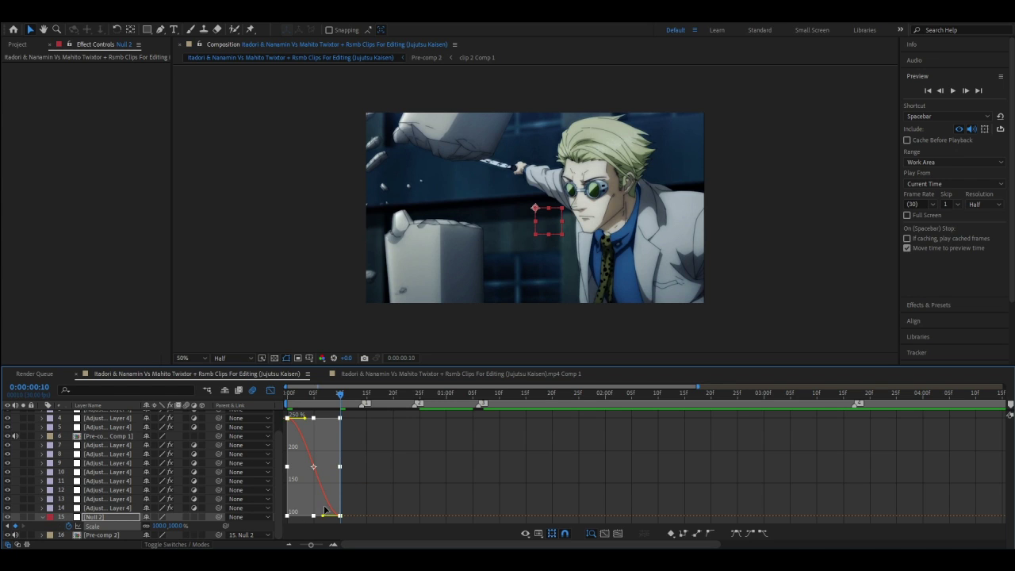
left_click_drag(311, 544, 319, 544)
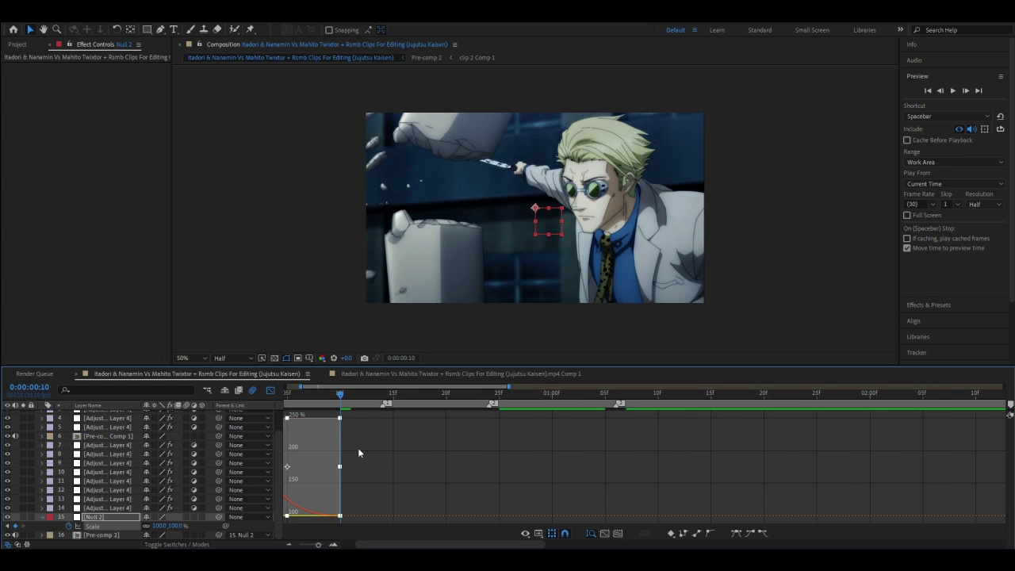
key("Page_Up")
key("Page_Up")
key("Home")
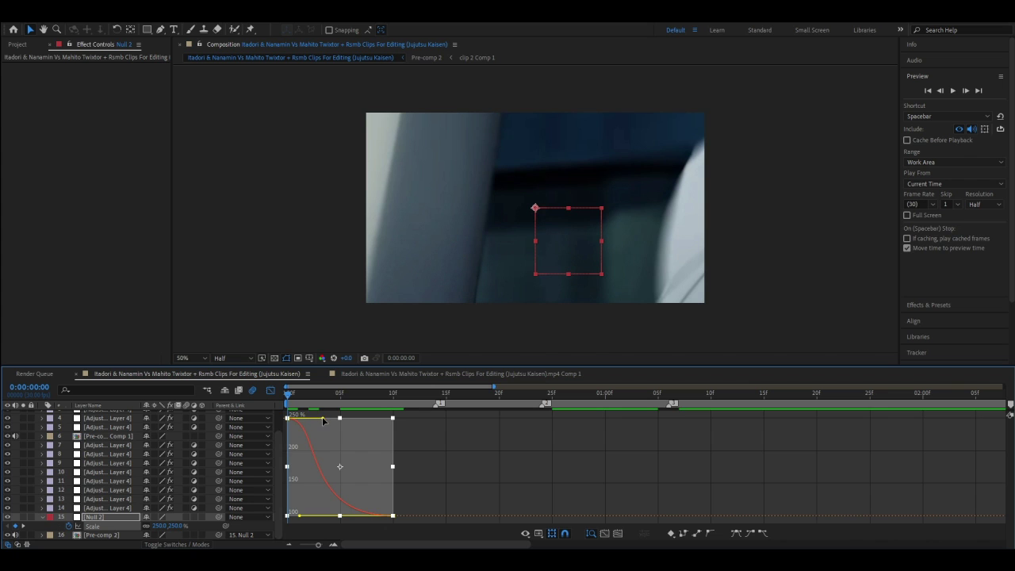
left_click_drag(323, 418, 291, 490)
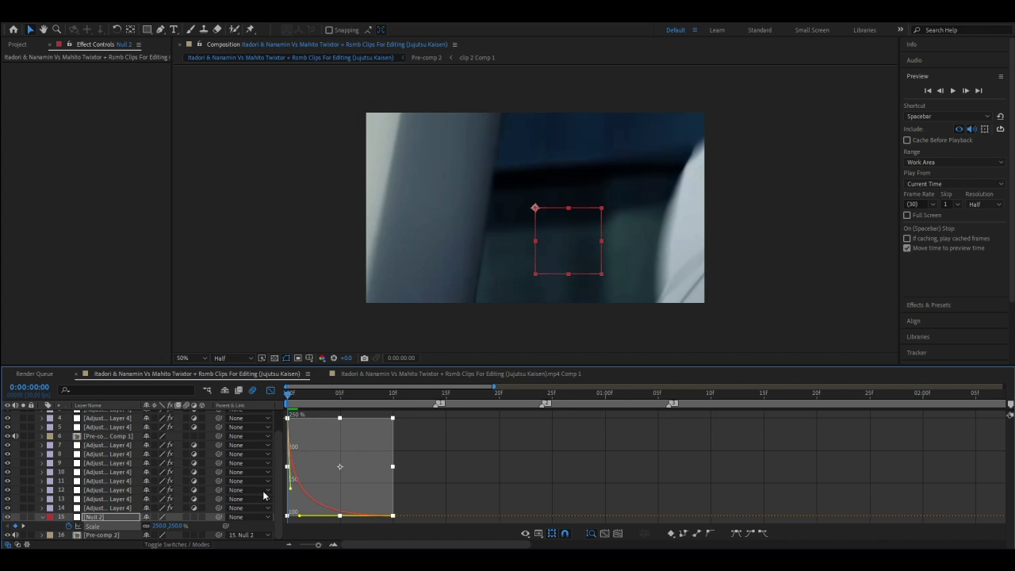
left_click(952, 90)
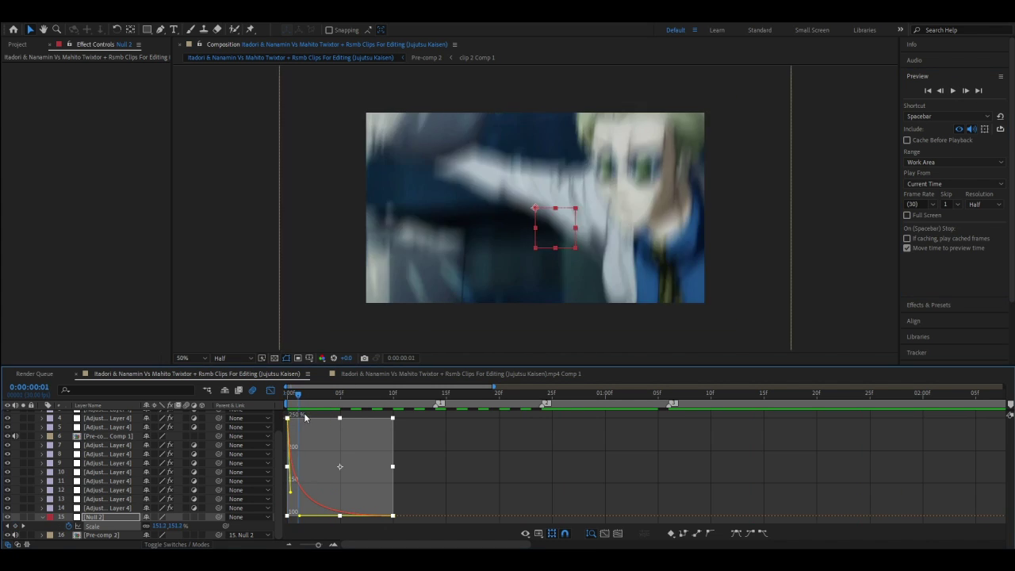
key("space")
Step: Return to the layer bars, enable motion blur on Pre-comp 2, and preview the zoom
left_click(270, 390)
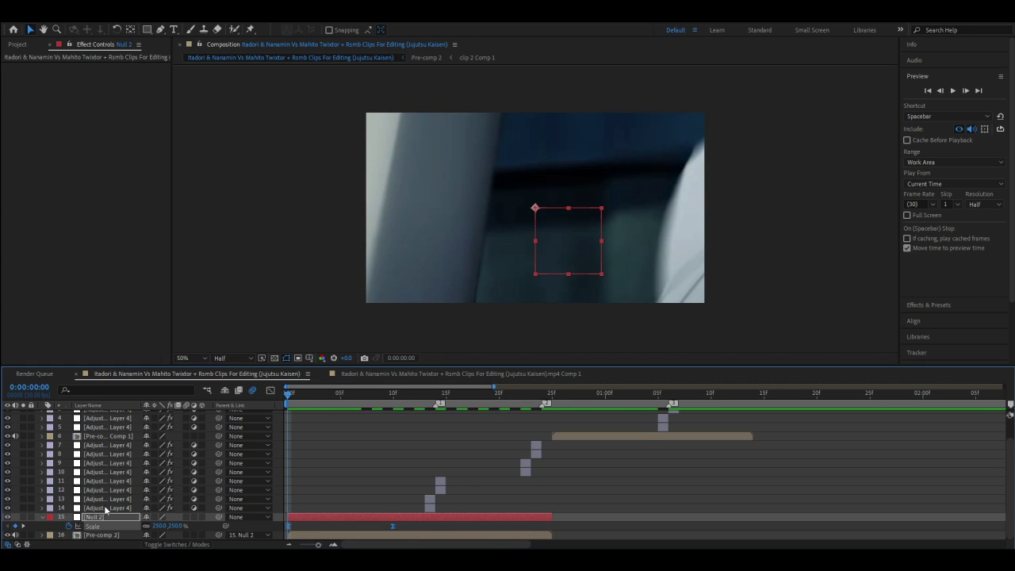
key("u")
left_click(186, 536)
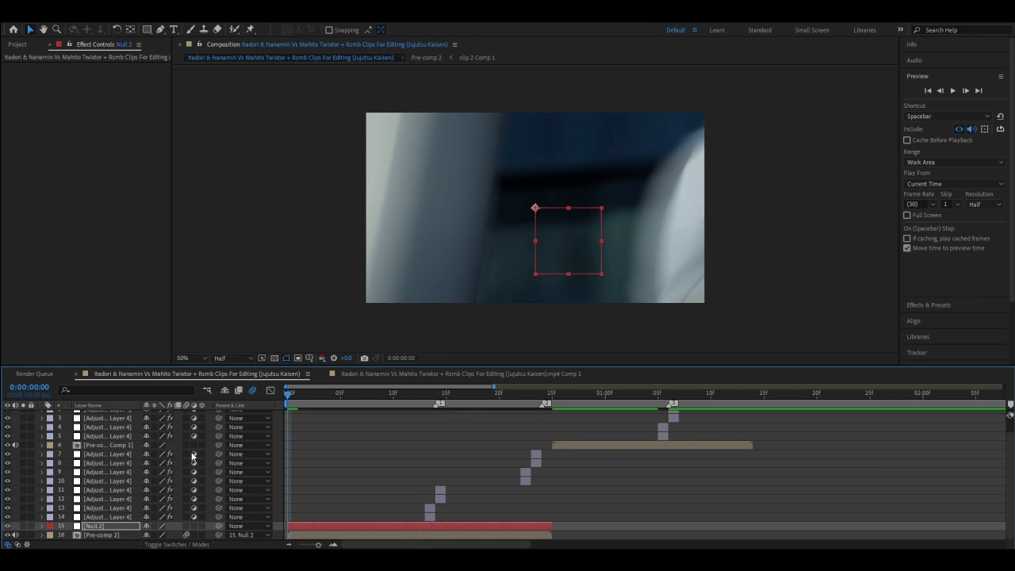
key("space")
key("space")
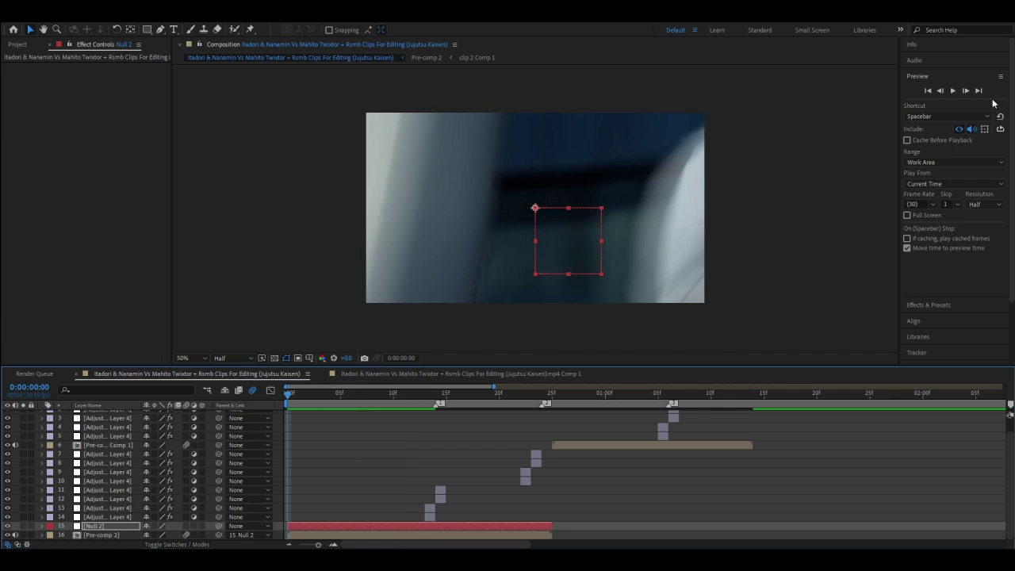
left_click(953, 90)
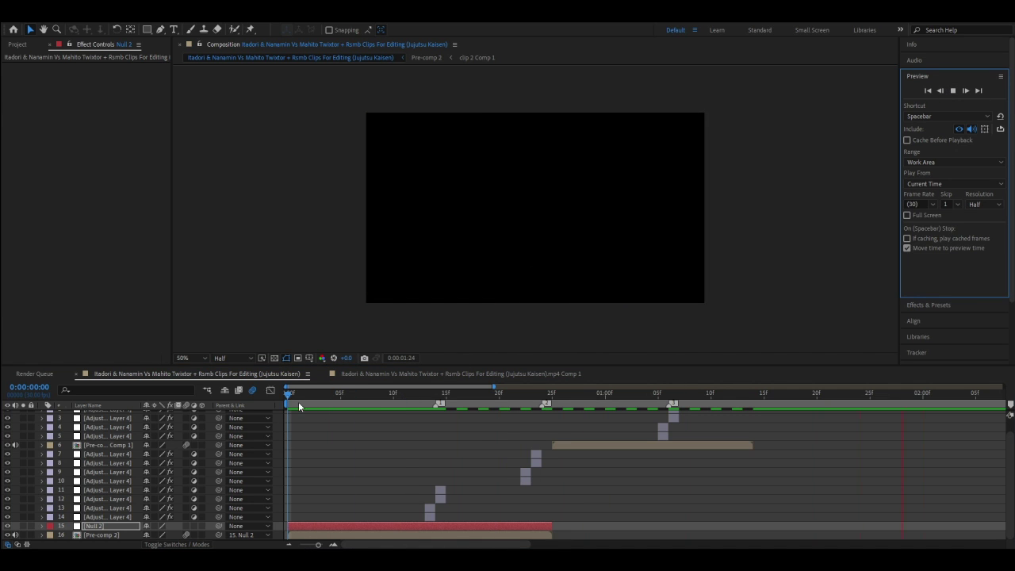
Step: Change the Duration in Composition Settings from 0:00:07:26 to 0:00:01:26
left_click(448, 428)
key("space")
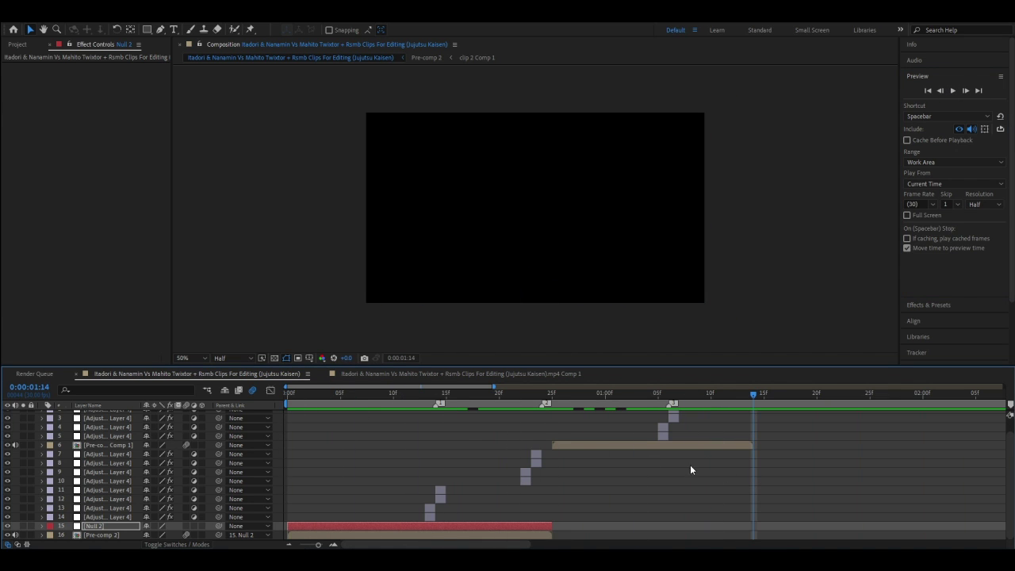
left_click(60, 15)
left_click(104, 44)
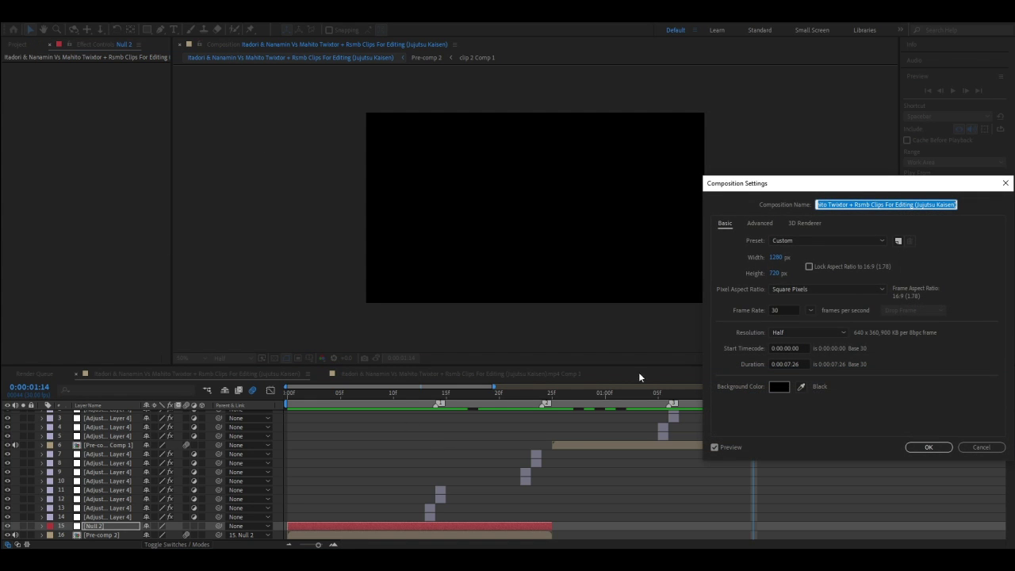
left_click(789, 364)
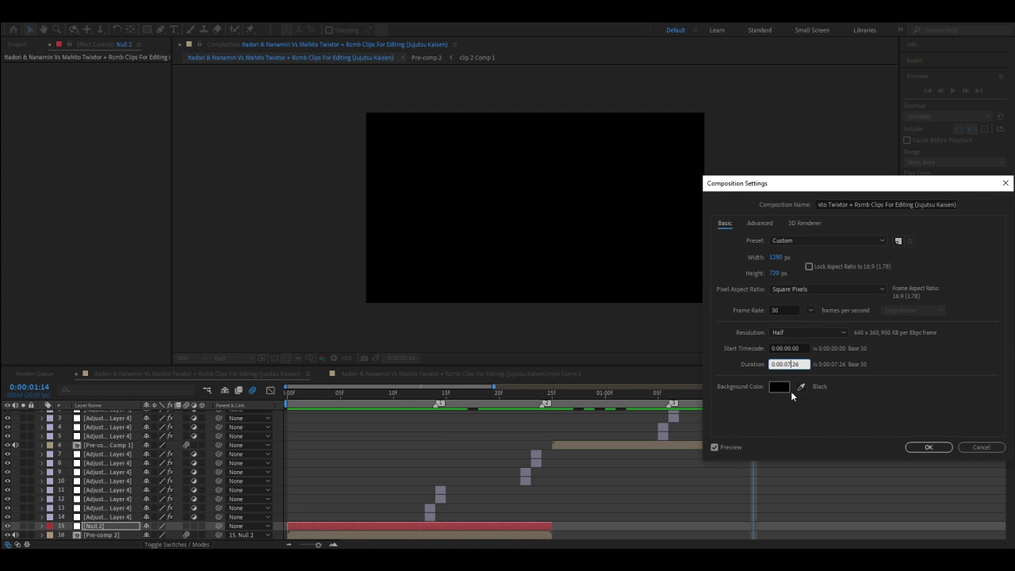
key("BackSpace")
type("1")
key("Return")
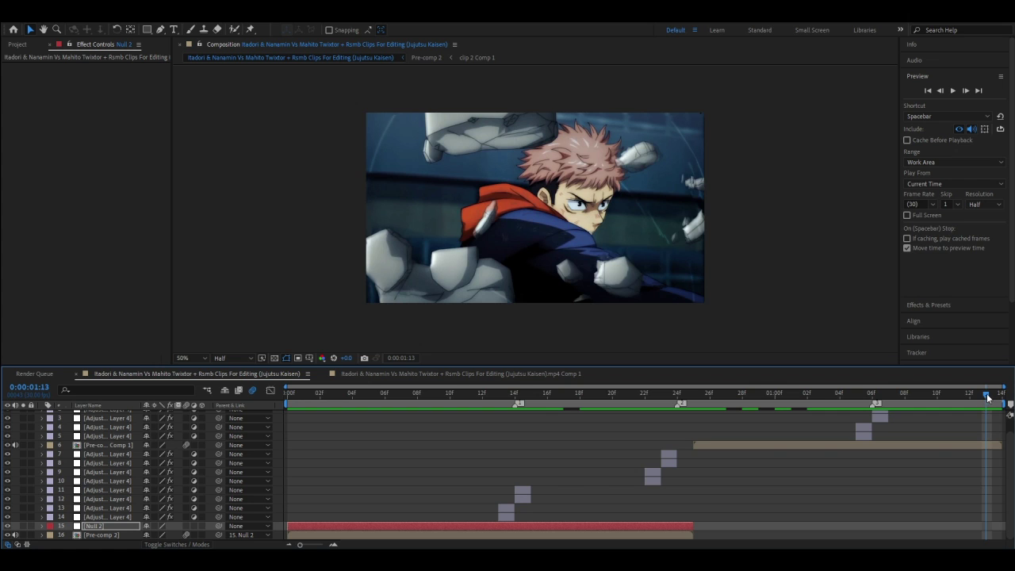
key("space")
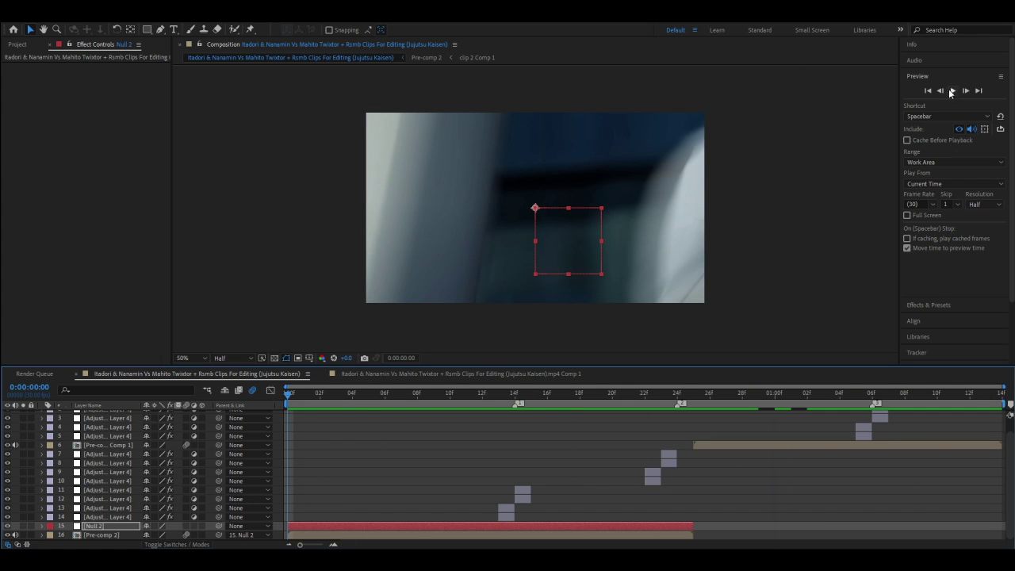
left_click(951, 91)
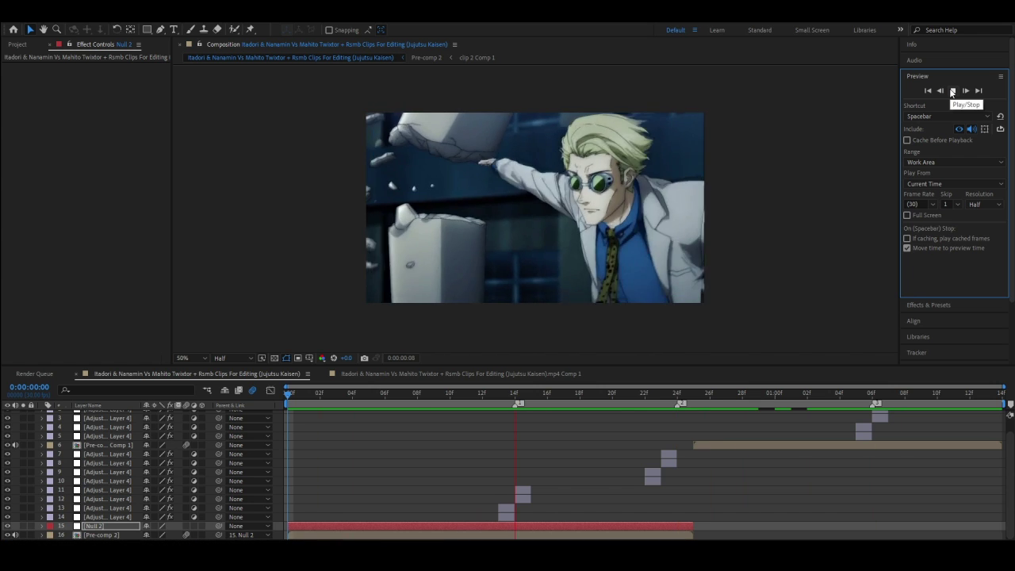
left_click(953, 91)
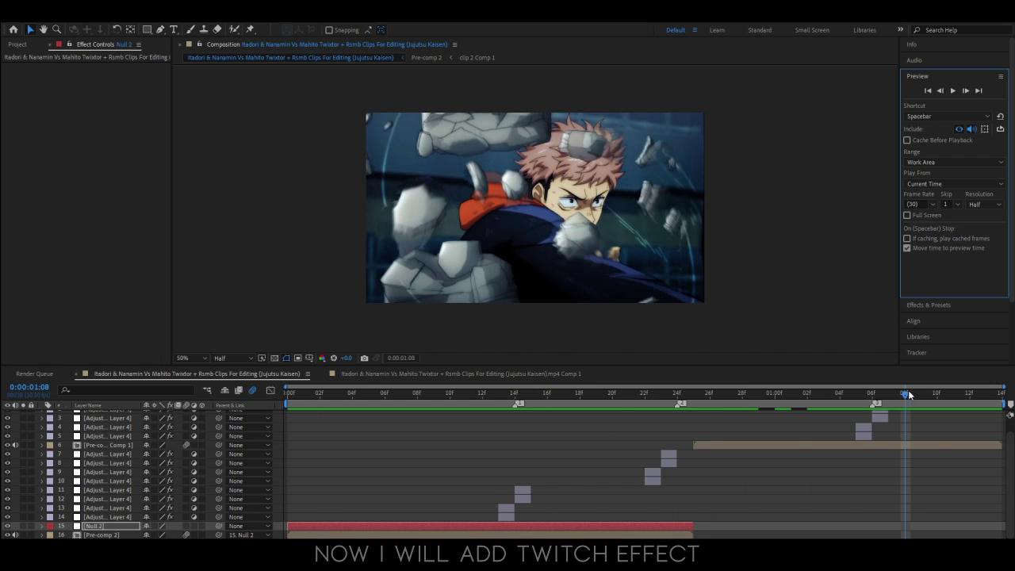
left_click_drag(908, 394, 268, 512)
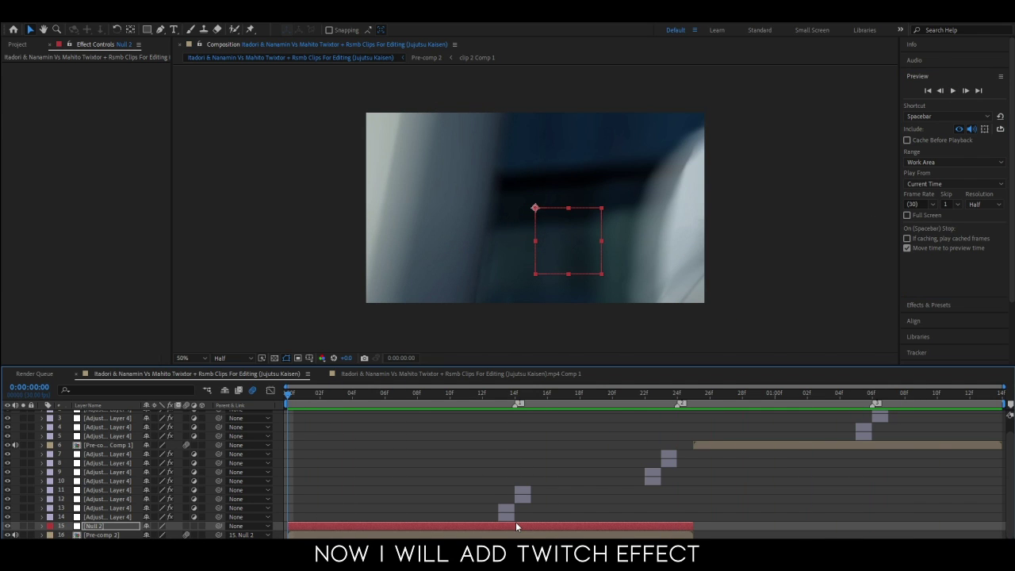
key("ctrl+alt+y")
Step: Trim Adjustment Layer 5 to end at frame 25
key("space")
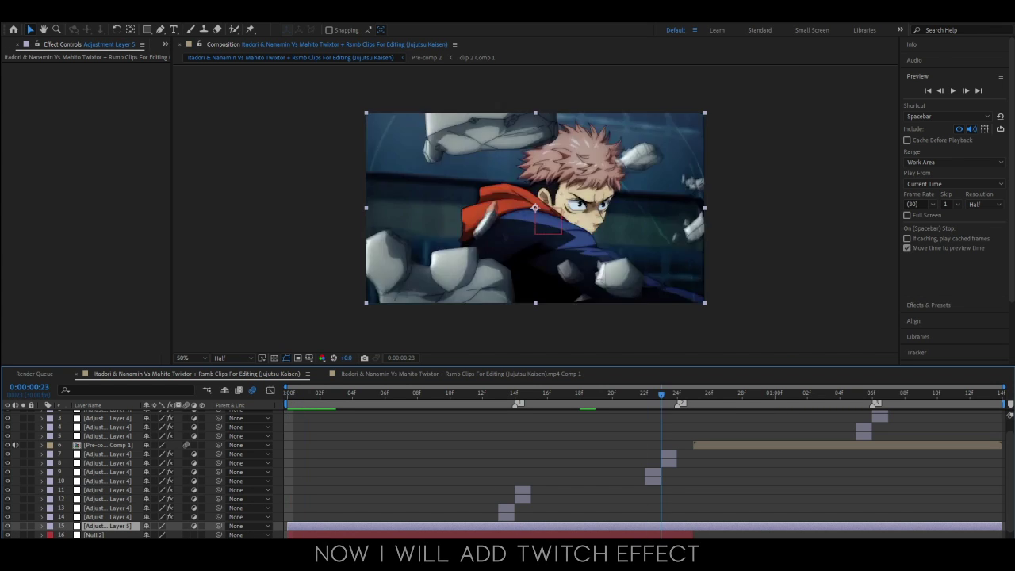
key("space")
key("alt+bracketright")
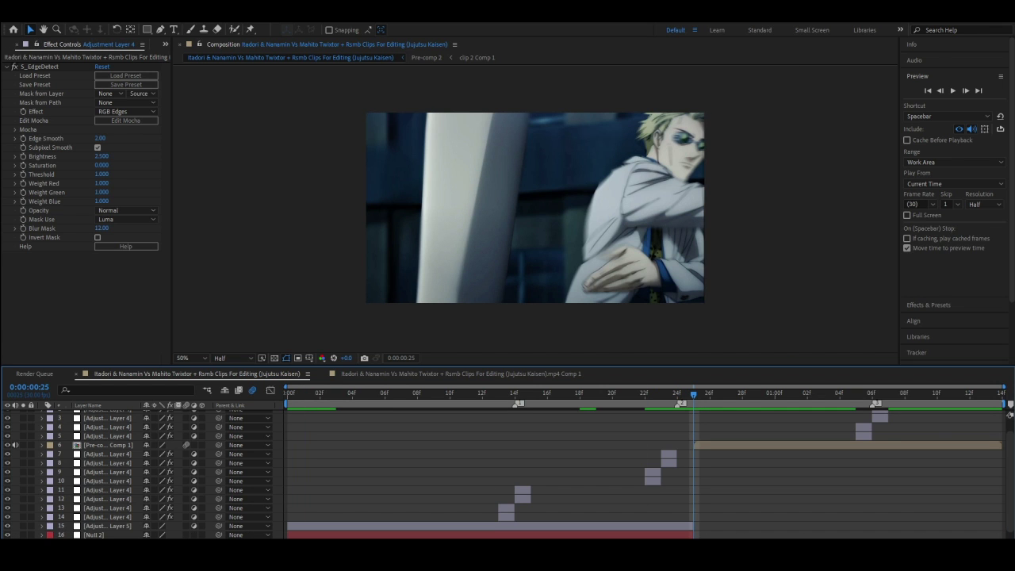
left_click_drag(695, 394, 278, 428)
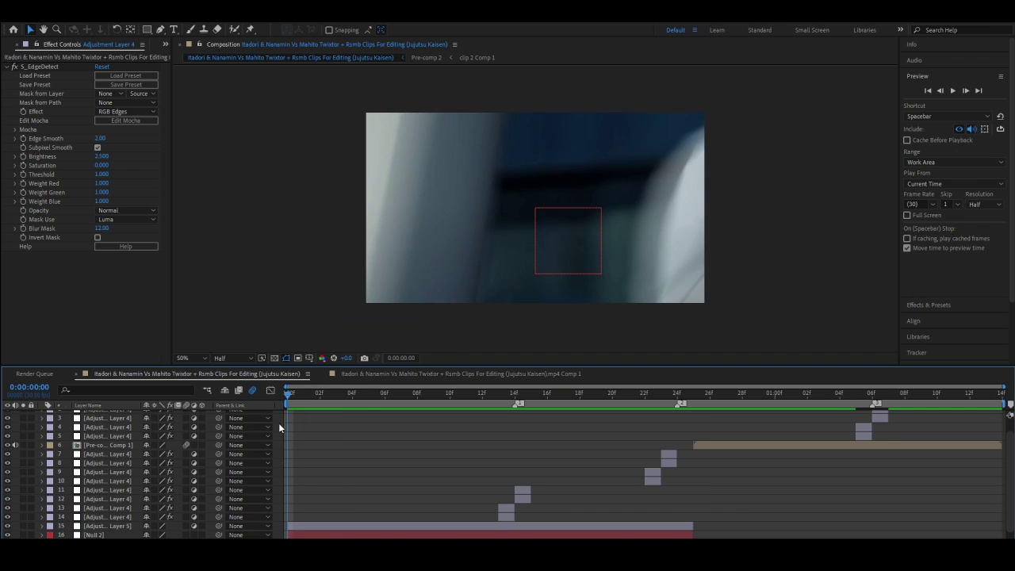
Step: Apply the Twitch effect to Adjustment Layer 5 and reveal its keyframed Amount and speed
left_click(329, 529)
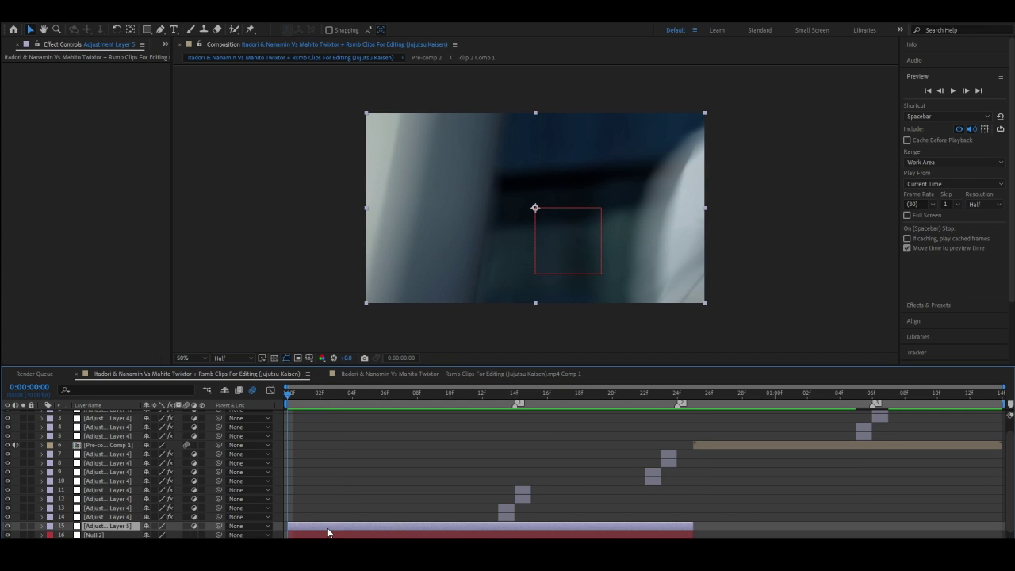
left_click(935, 307)
left_click(953, 106)
type("deep")
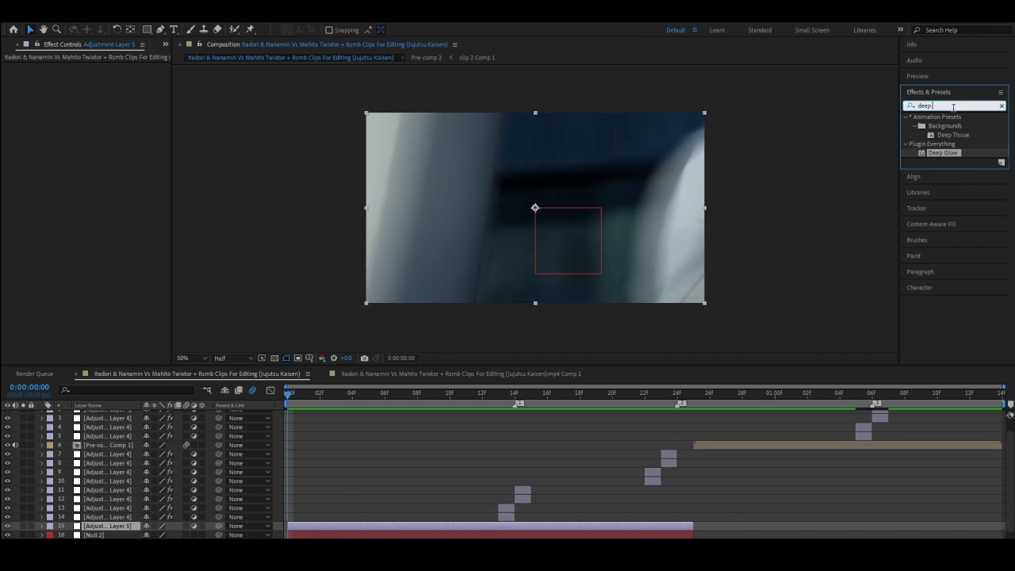
key("BackSpace")
key("BackSpace")
key("BackSpace")
type("twitch")
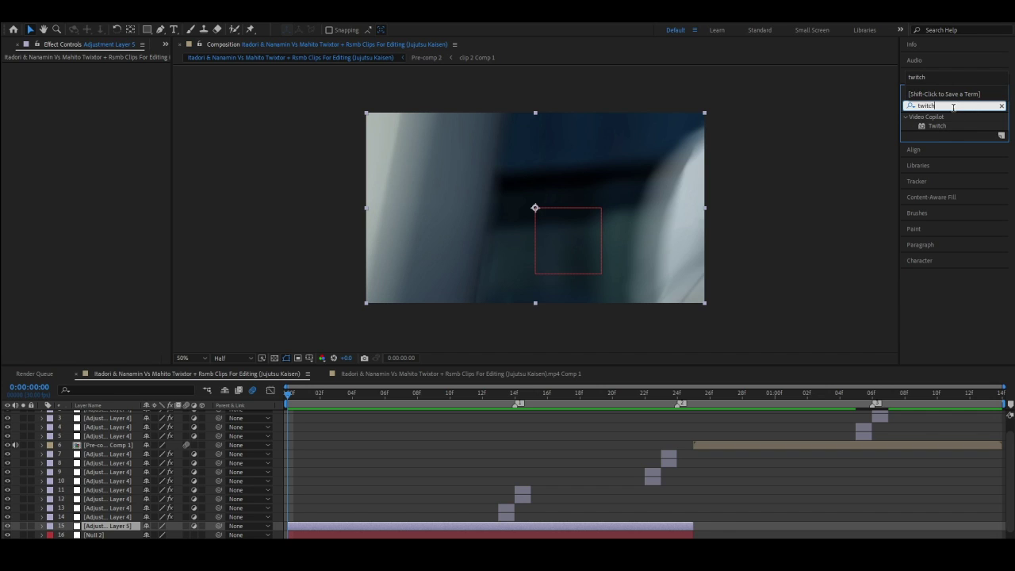
left_click_drag(938, 125, 104, 182)
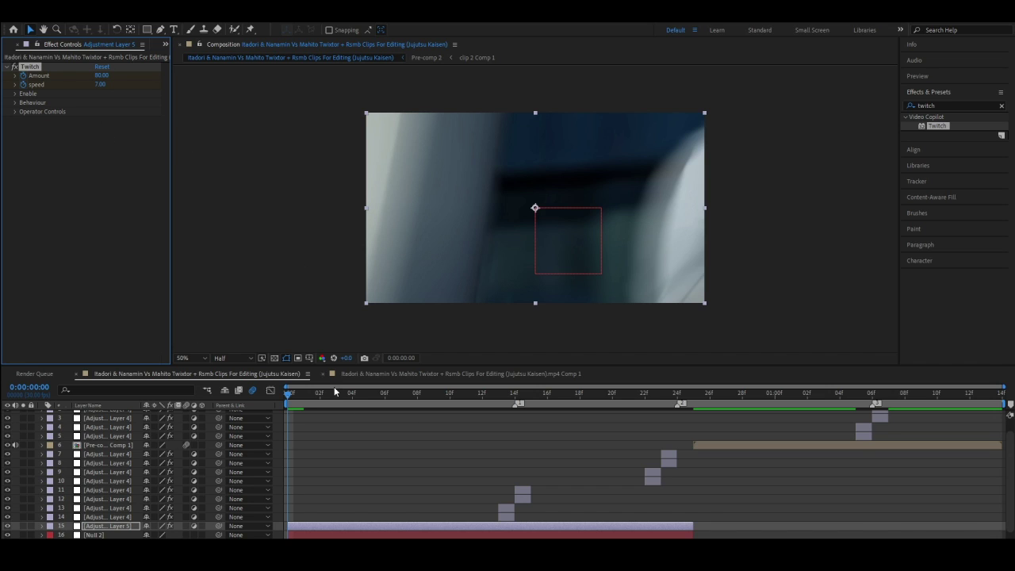
key("u")
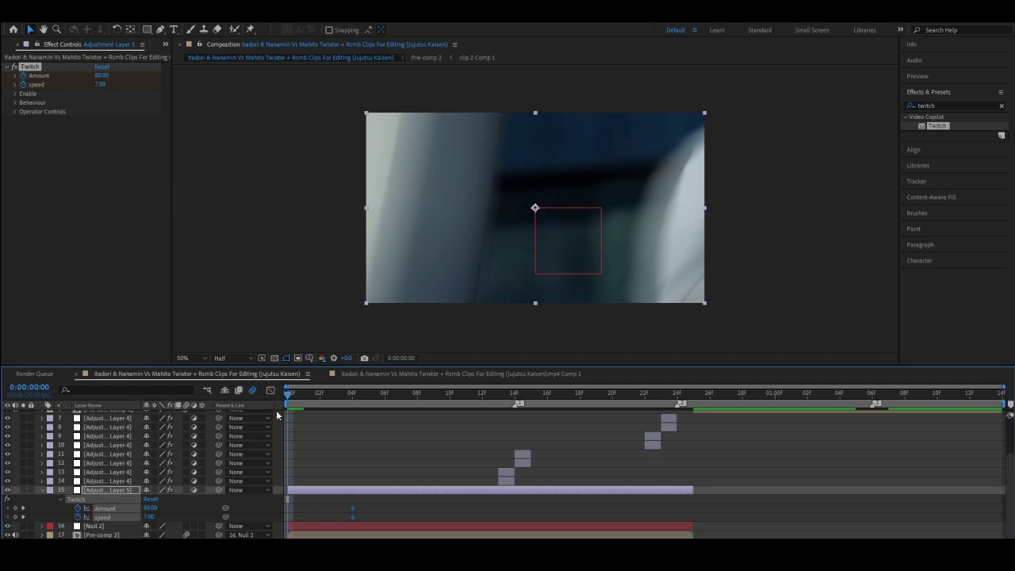
Step: Keyframe Twitch Amount and speed to 0 at frame 0 and again at frame 8
left_click(191, 142)
left_click(99, 75)
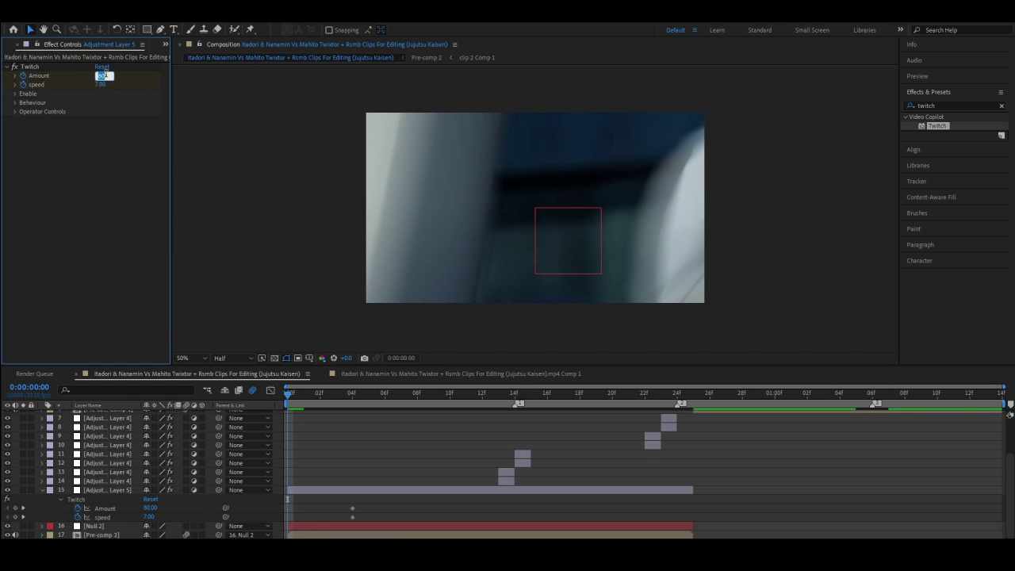
type("0")
key("Return")
left_click(98, 83)
type("0")
key("Return")
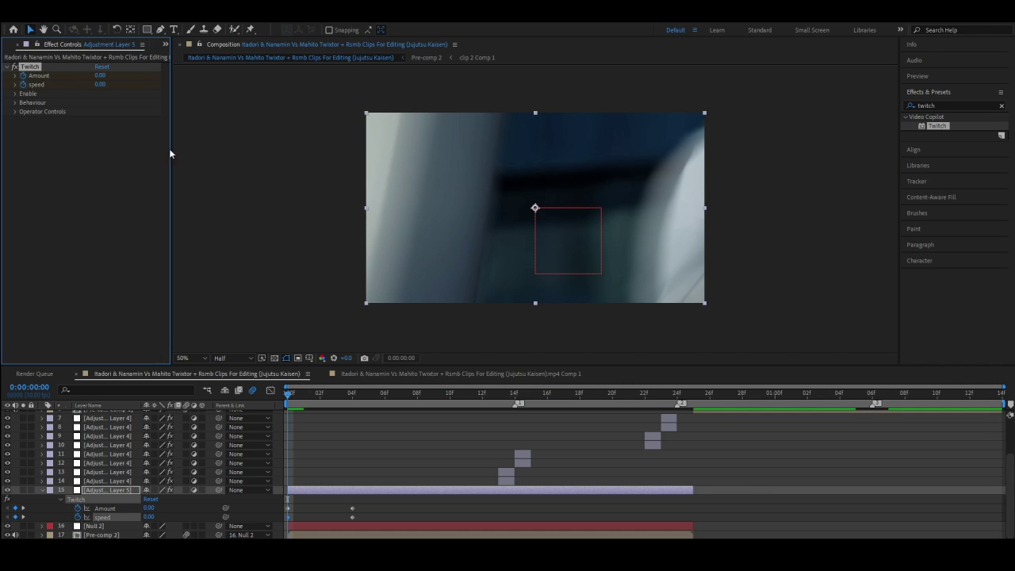
left_click(300, 407)
left_click_drag(295, 403, 417, 484)
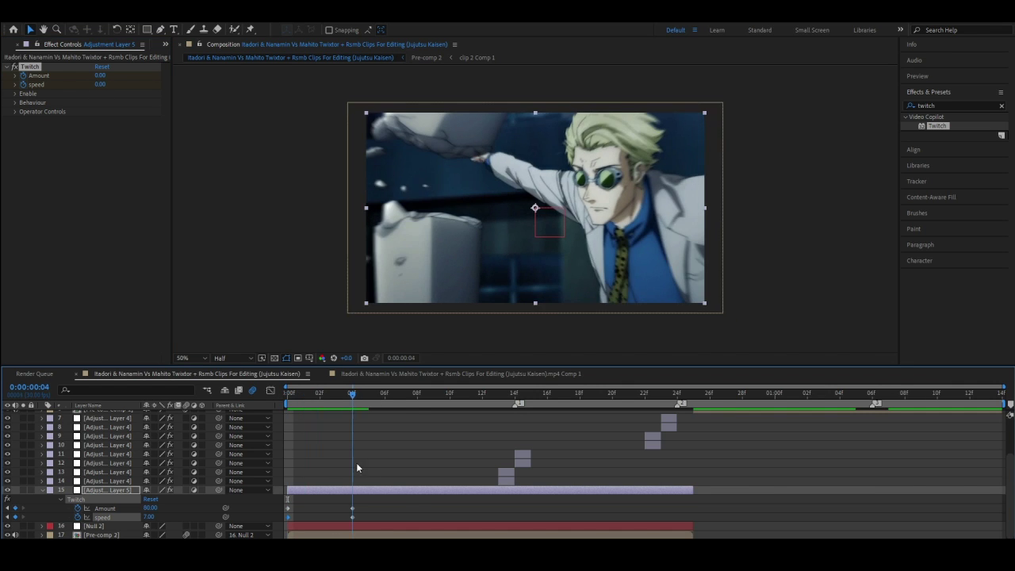
left_click(101, 76)
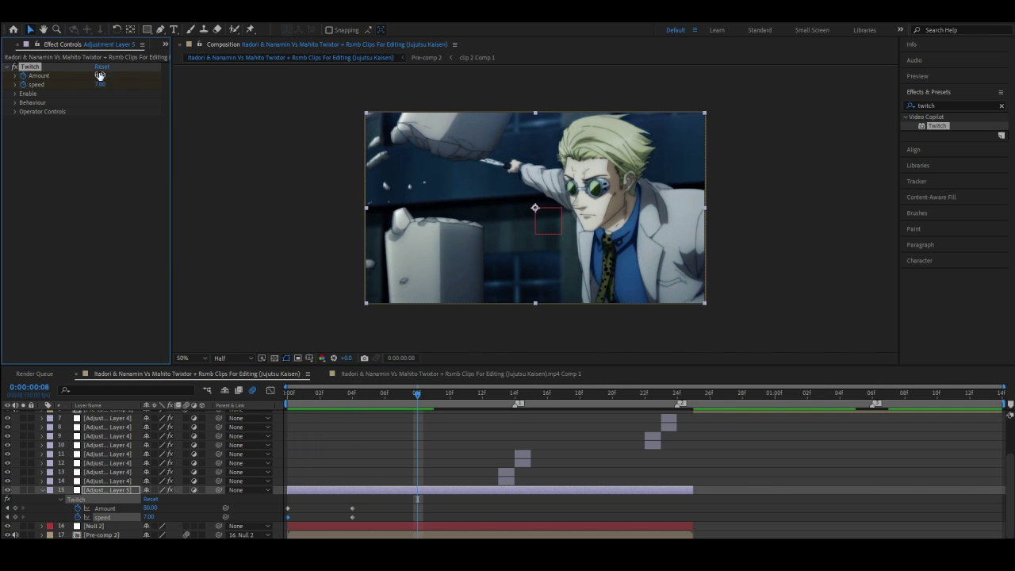
type("0")
key("Tab")
type("0")
key("Return")
Step: Pull the middle Twitch keyframes earlier, ease all keyframes with F9, and show the value graph
left_click_drag(364, 505, 336, 518)
mouse_move(425, 499)
left_mouse_down()
mouse_move(410, 522)
mouse_move(372, 527)
mouse_move(281, 521)
left_mouse_up()
key("F9")
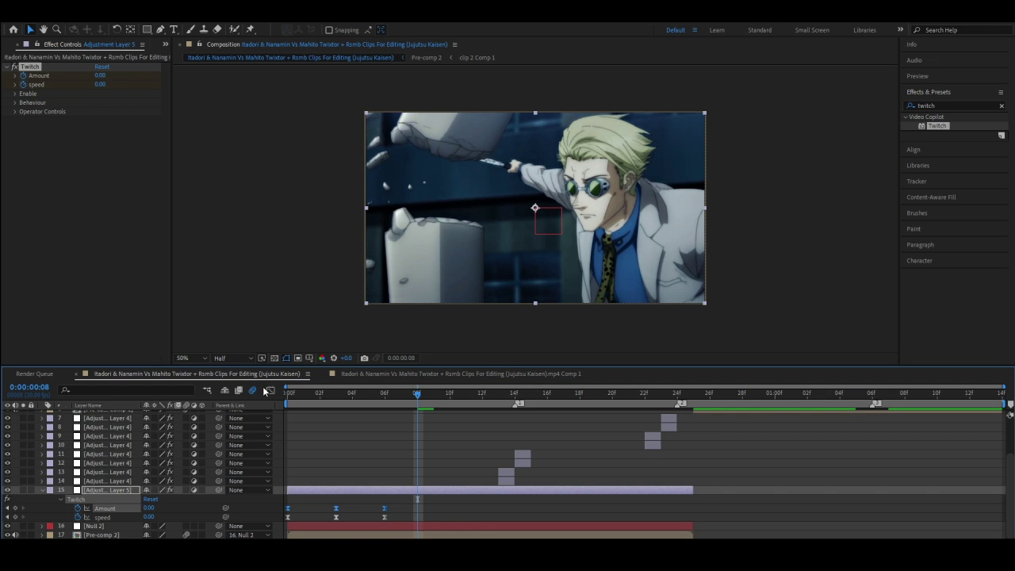
left_click(271, 390)
mouse_move(349, 411)
left_mouse_down()
mouse_move(283, 520)
mouse_move(321, 473)
left_mouse_up()
key("Home")
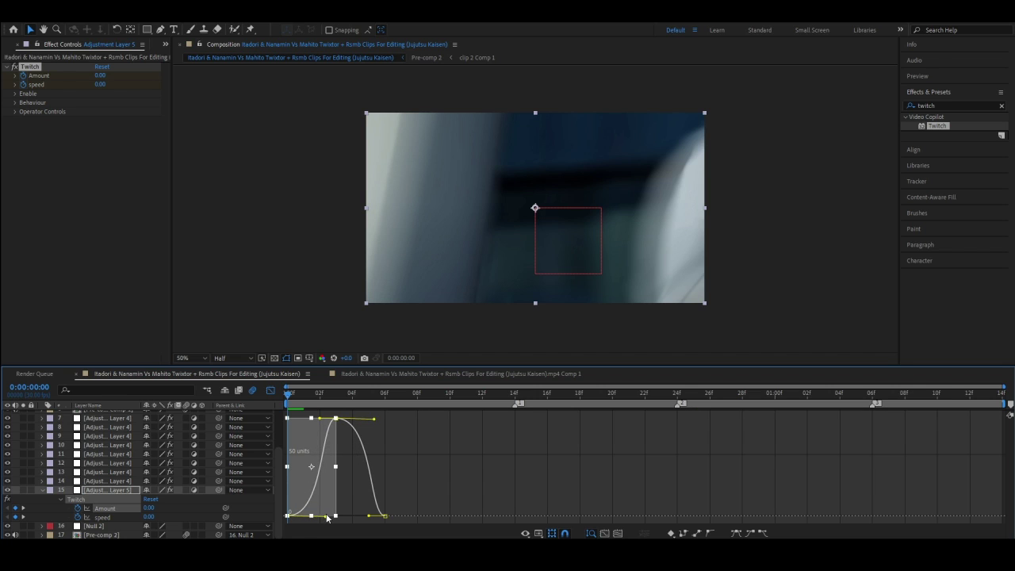
Step: Sharpen the Twitch Amount falloff after the frame-3 peak by dragging its bezier handle
left_click(324, 469)
left_click(324, 469)
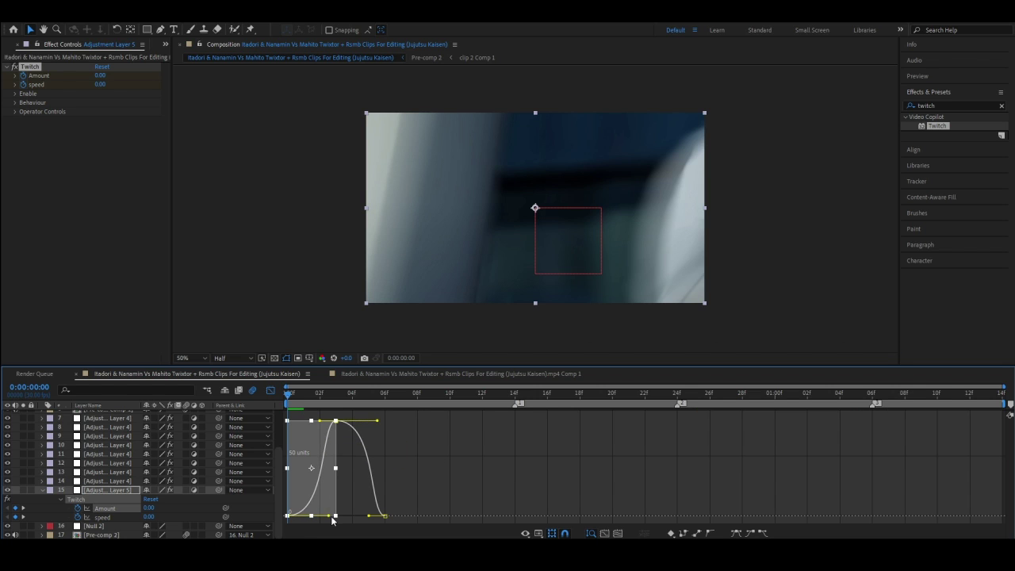
left_click(329, 422)
left_click(322, 422)
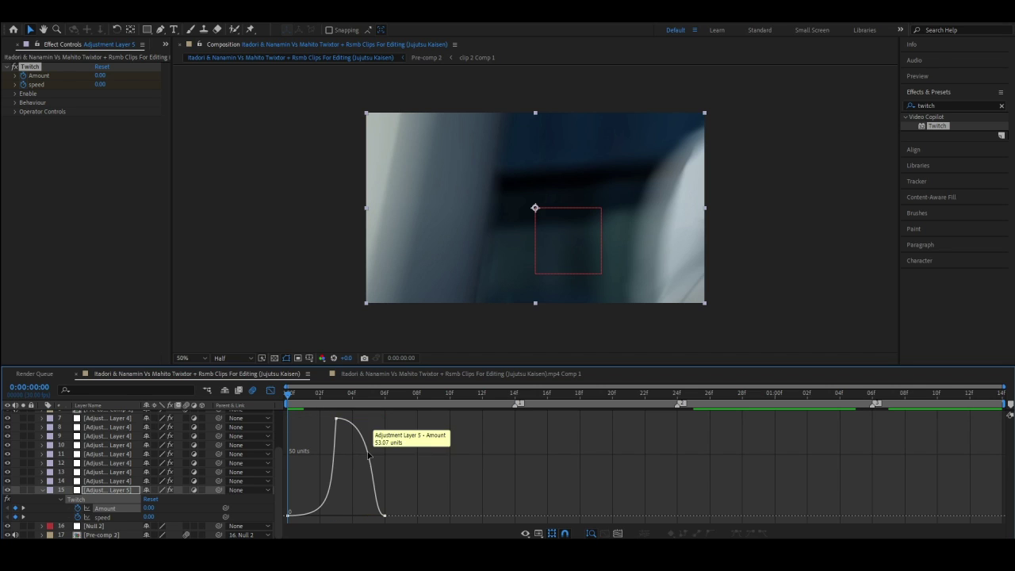
left_click(370, 457)
left_click_drag(381, 423, 370, 507)
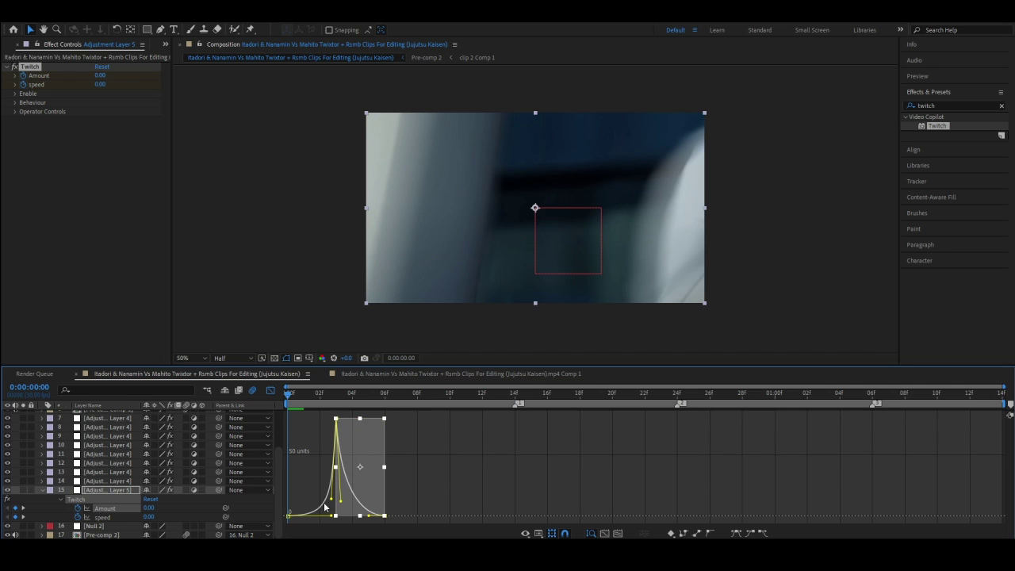
Step: Steepen the ramp leading into the peak, then return to the layer timeline
left_click(378, 509)
mouse_move(365, 512)
left_click_drag(364, 518, 408, 476)
left_click_drag(360, 516, 361, 519)
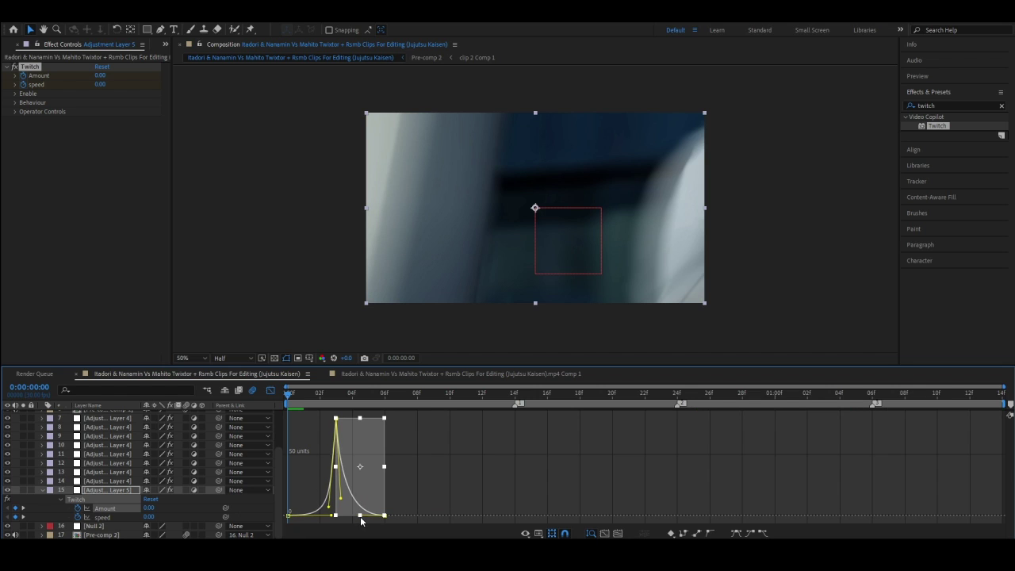
left_click(329, 512)
mouse_move(282, 411)
left_mouse_down()
mouse_move(342, 520)
mouse_move(330, 498)
left_mouse_up()
left_click(950, 76)
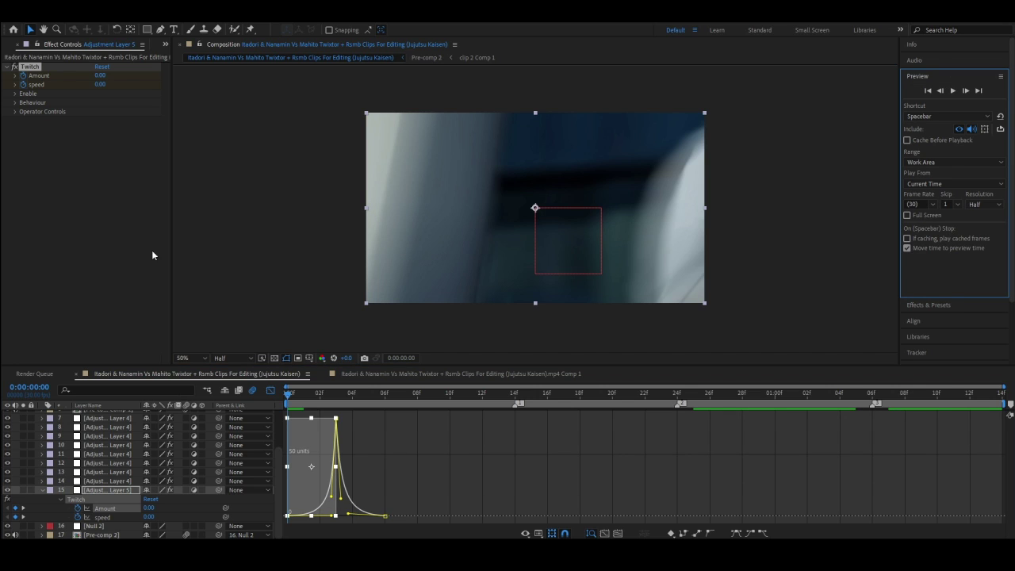
left_click(272, 392)
Step: Set the Twitch Slide RGB Split to 36 and preview the glitch
left_click(14, 97)
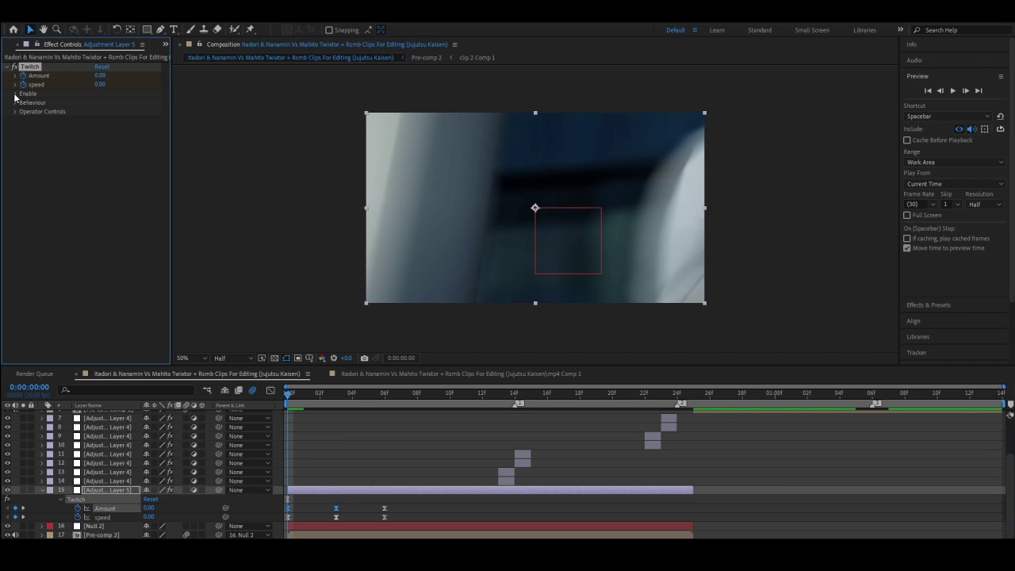
left_click(365, 415)
key("space")
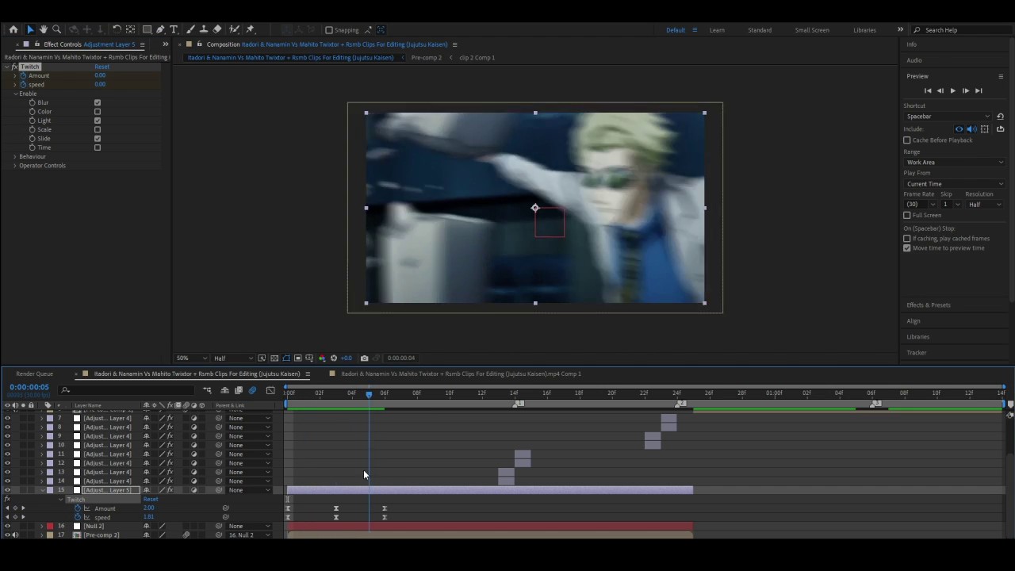
left_click(16, 165)
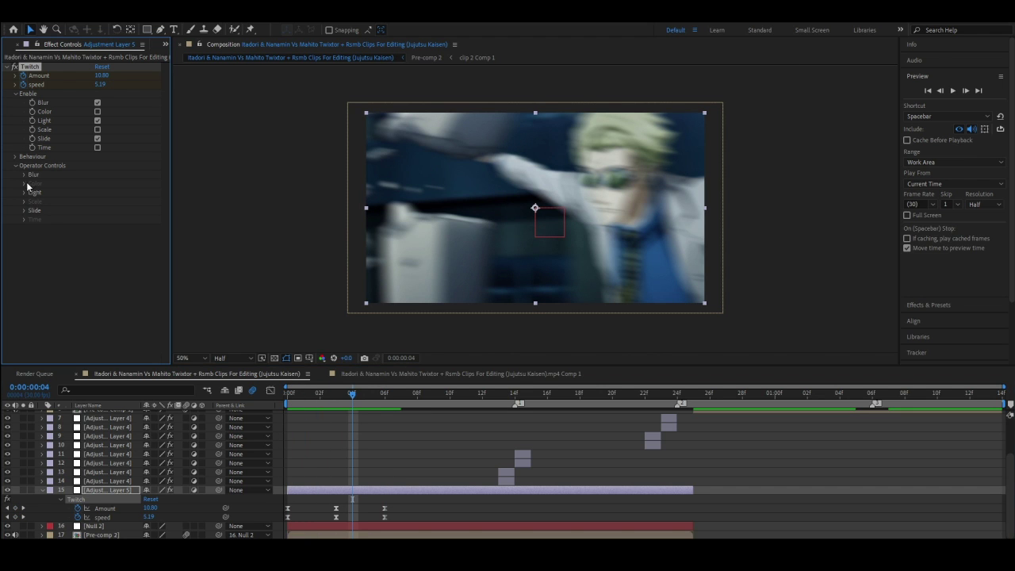
left_click(25, 210)
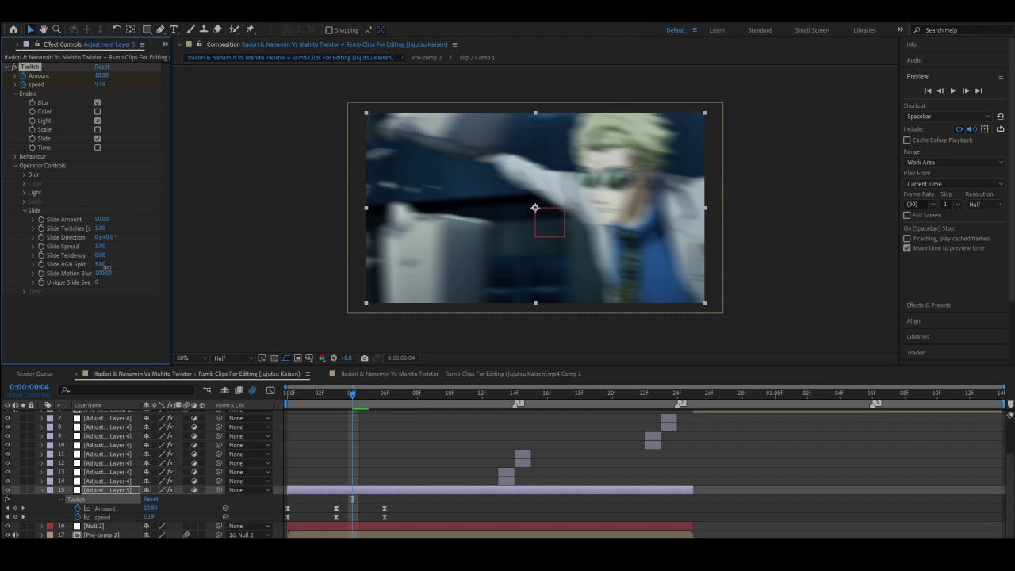
left_click_drag(113, 269, 128, 275)
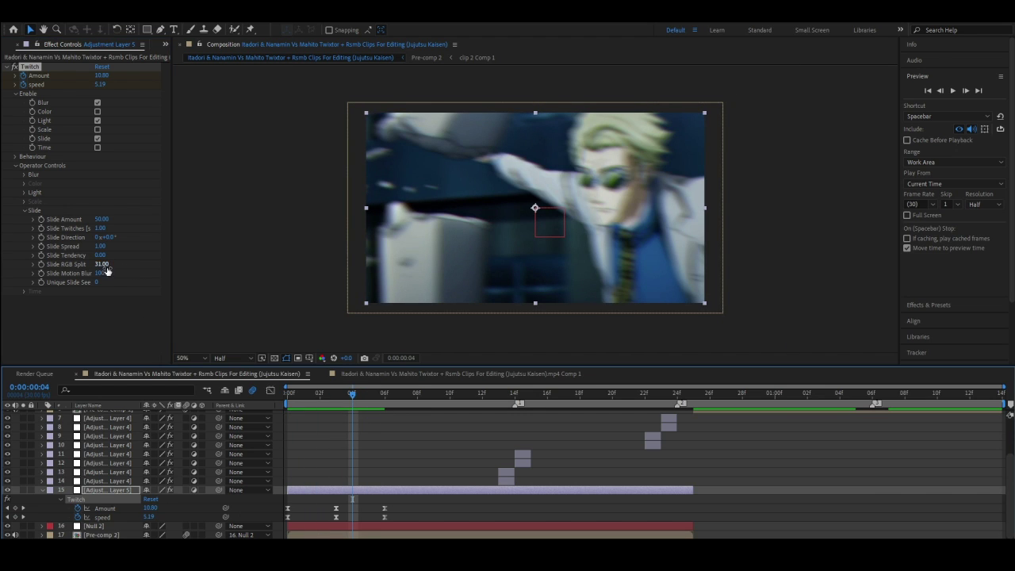
left_click_drag(107, 271, 111, 236)
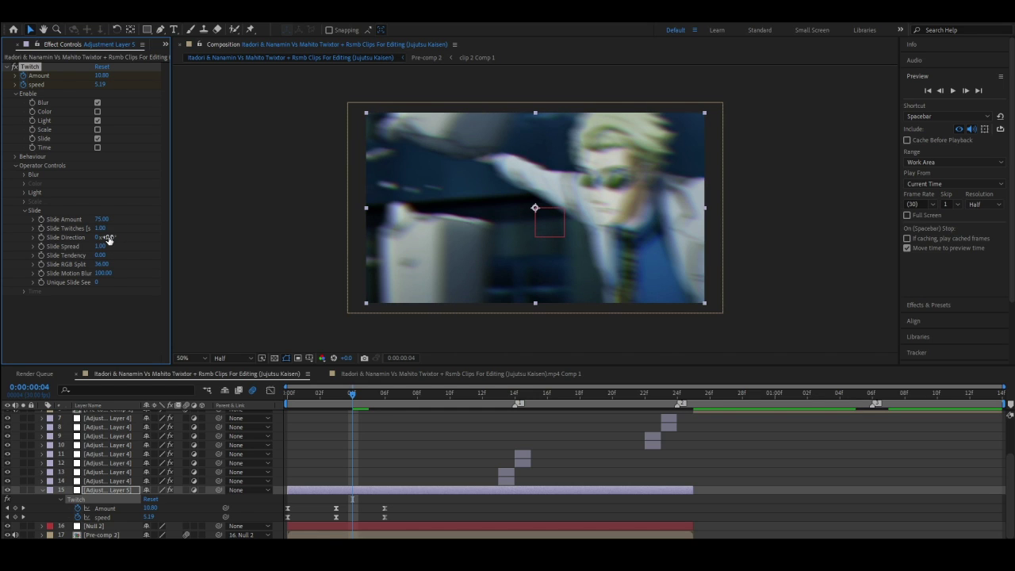
key("space")
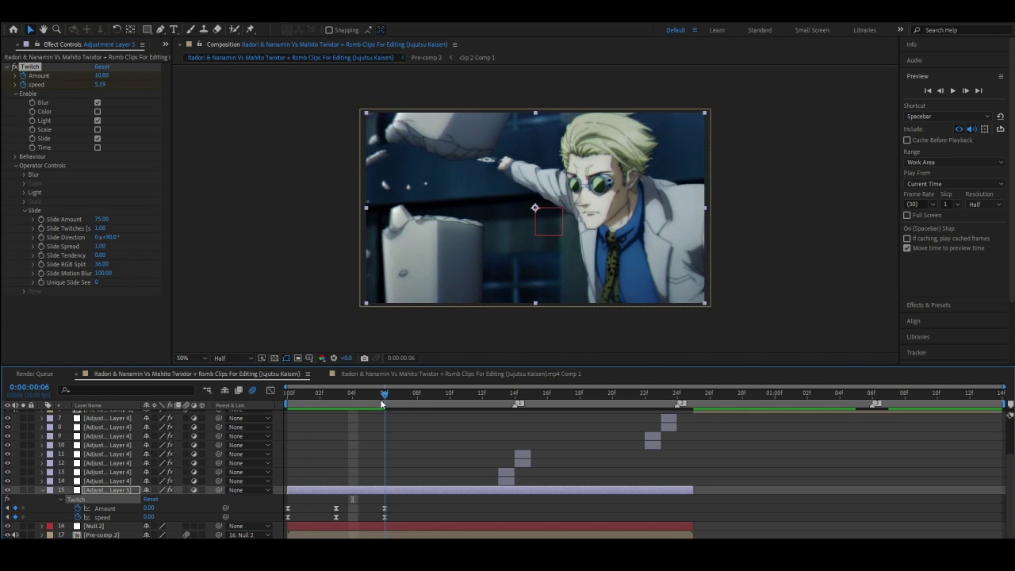
left_click(954, 91)
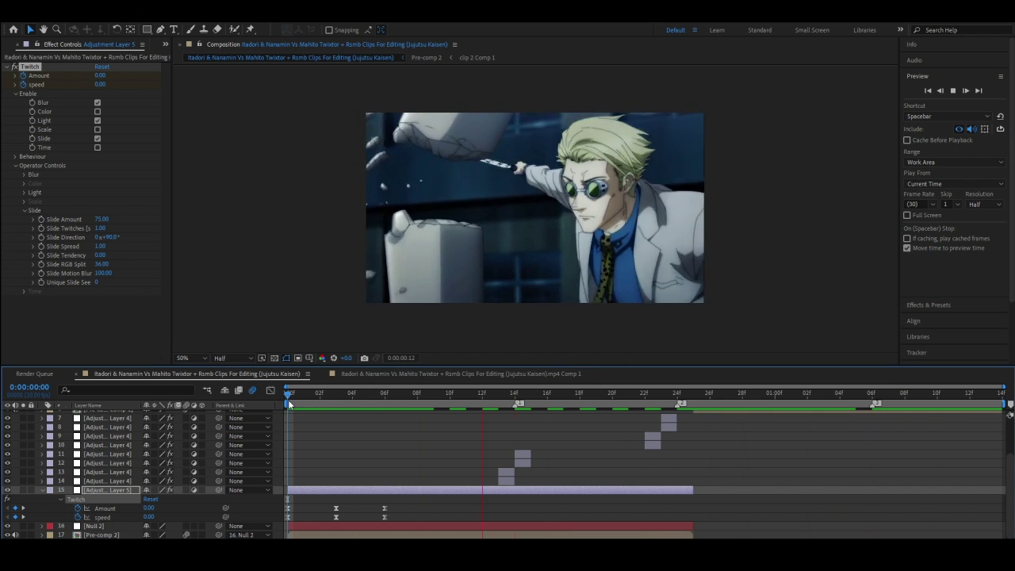
left_click_drag(290, 405, 348, 415)
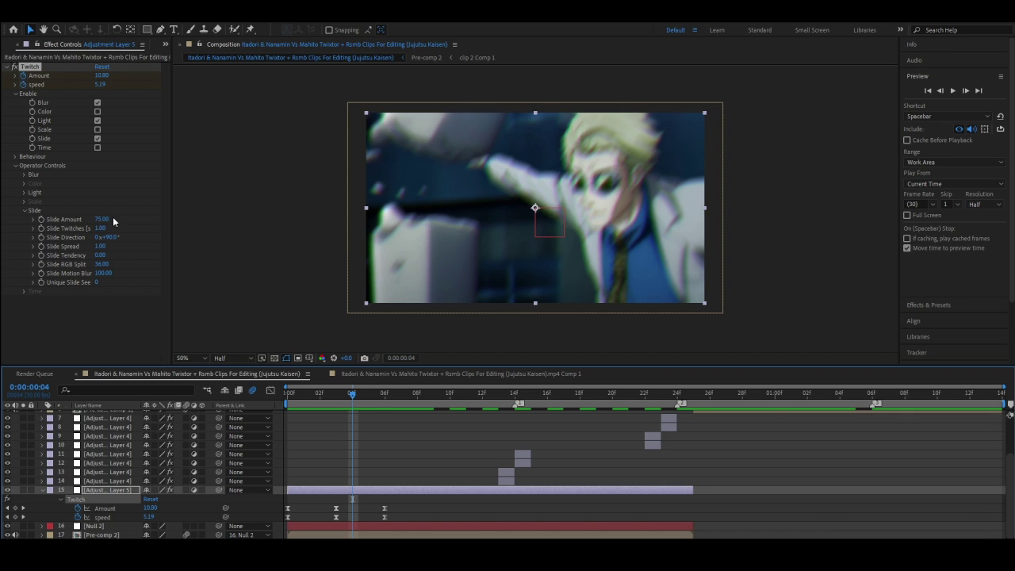
Step: Set the Twitch Light Amount to 93 and check it at frame 3
left_click(24, 193)
left_click_drag(102, 206, 138, 211)
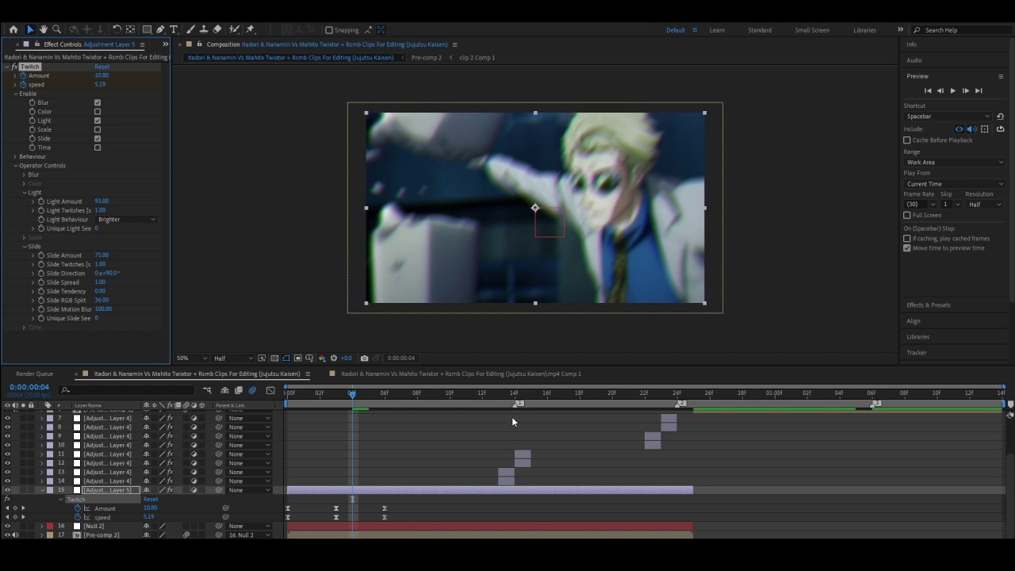
left_click_drag(354, 394, 267, 411)
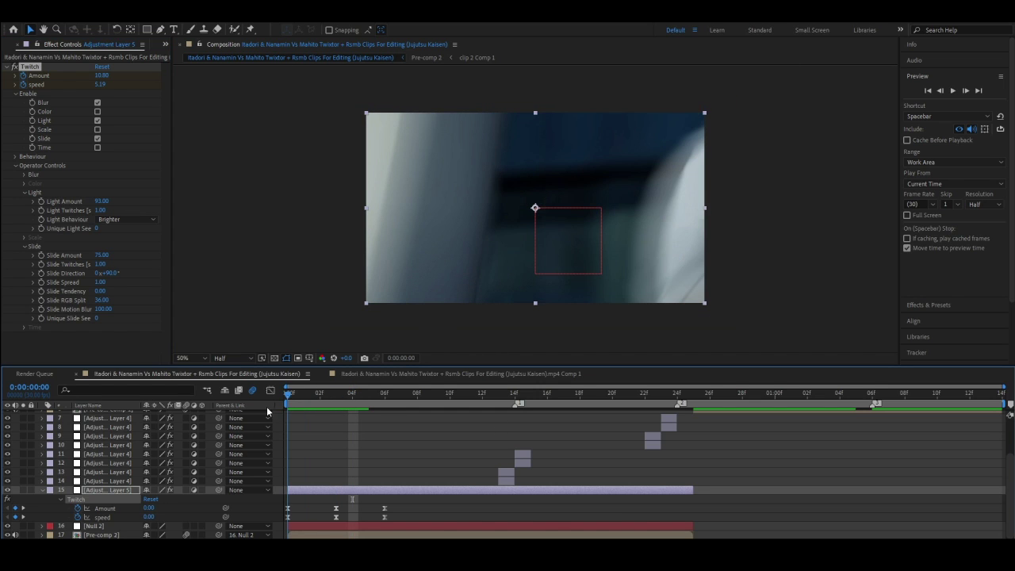
left_click(336, 393)
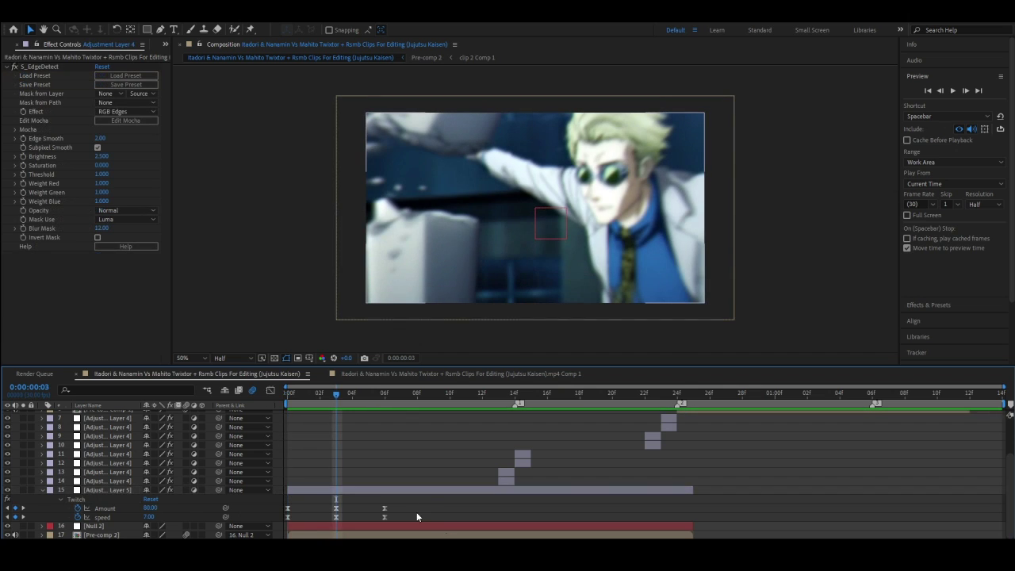
Step: Sharpen the Twitch Amount curve near its peak and steepen its rising side, checking in playback
left_click_drag(413, 504, 293, 507)
key("shift+F3")
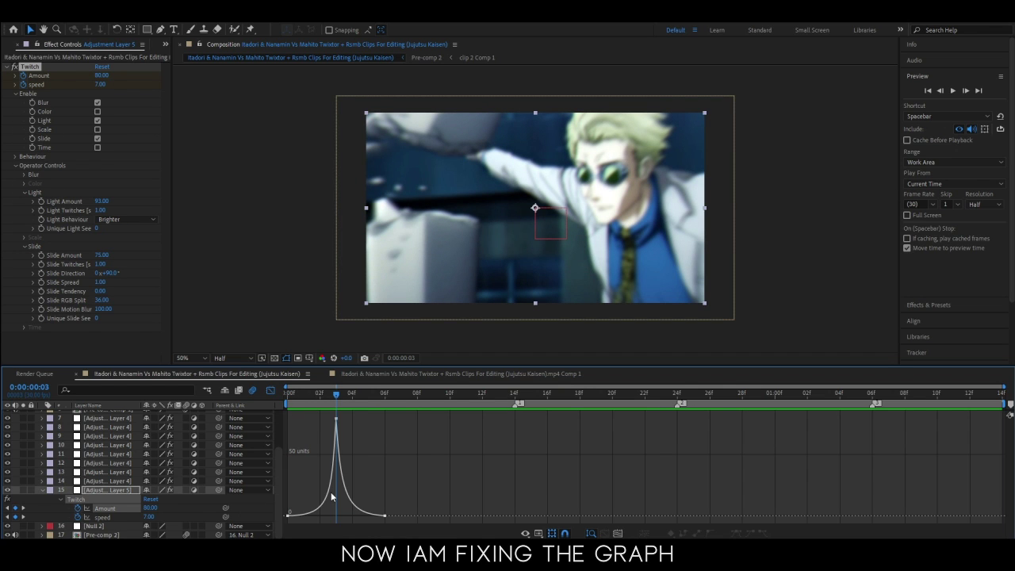
left_click_drag(334, 498, 338, 467)
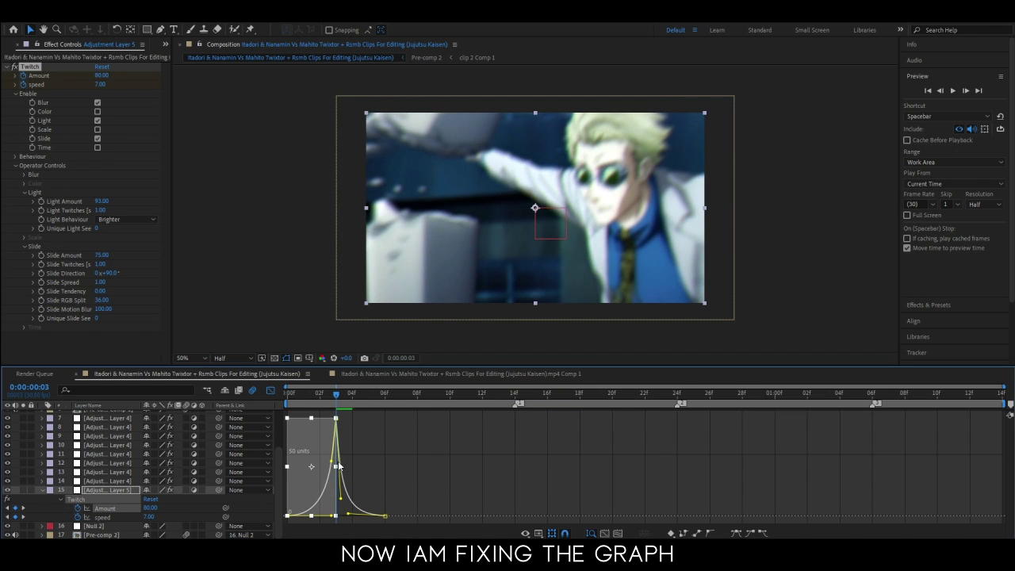
left_click(357, 507)
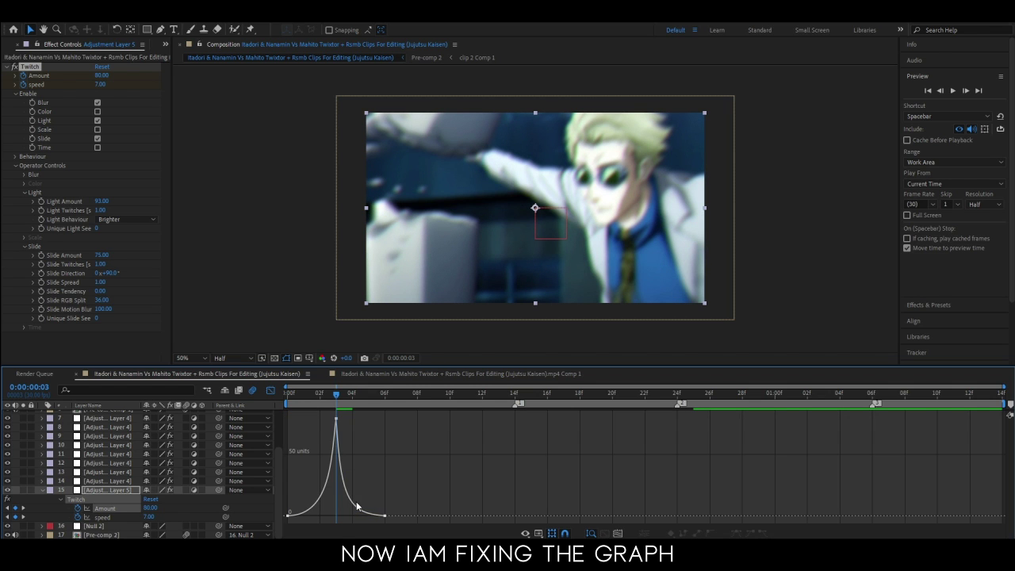
left_click(348, 505)
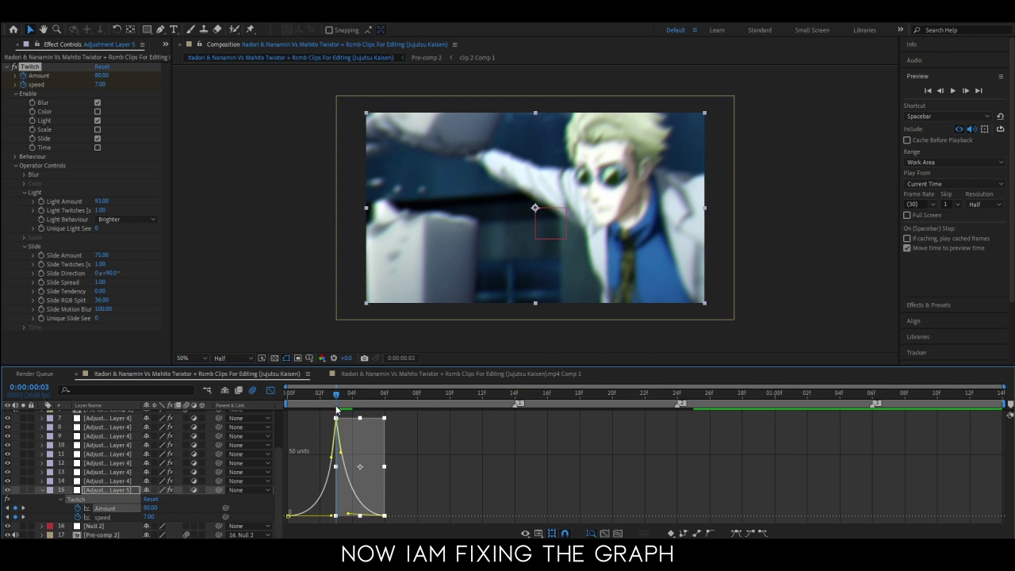
left_click(953, 90)
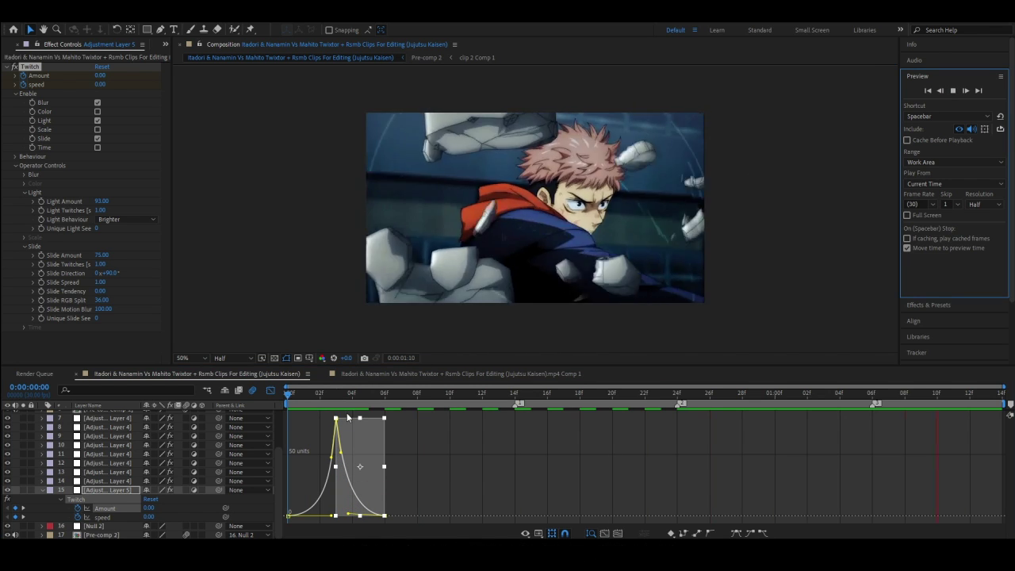
left_click_drag(292, 393, 320, 395)
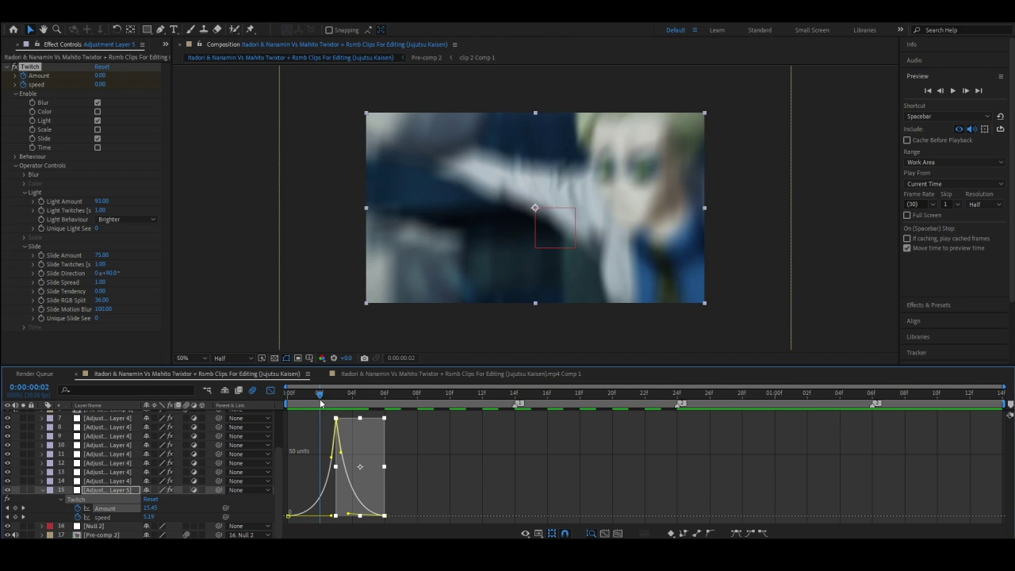
left_click(332, 516)
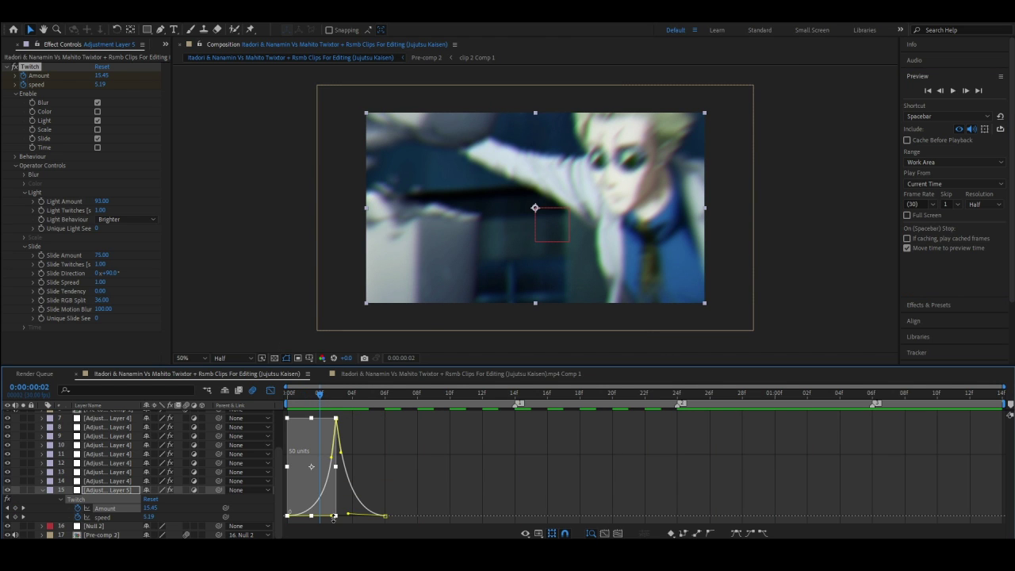
left_click_drag(328, 520, 355, 514)
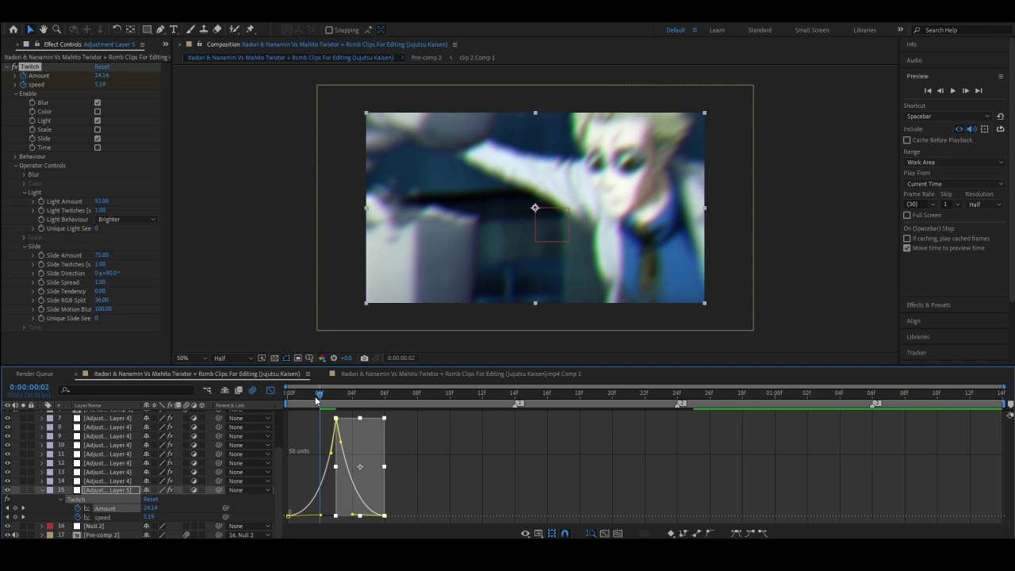
left_click(954, 90)
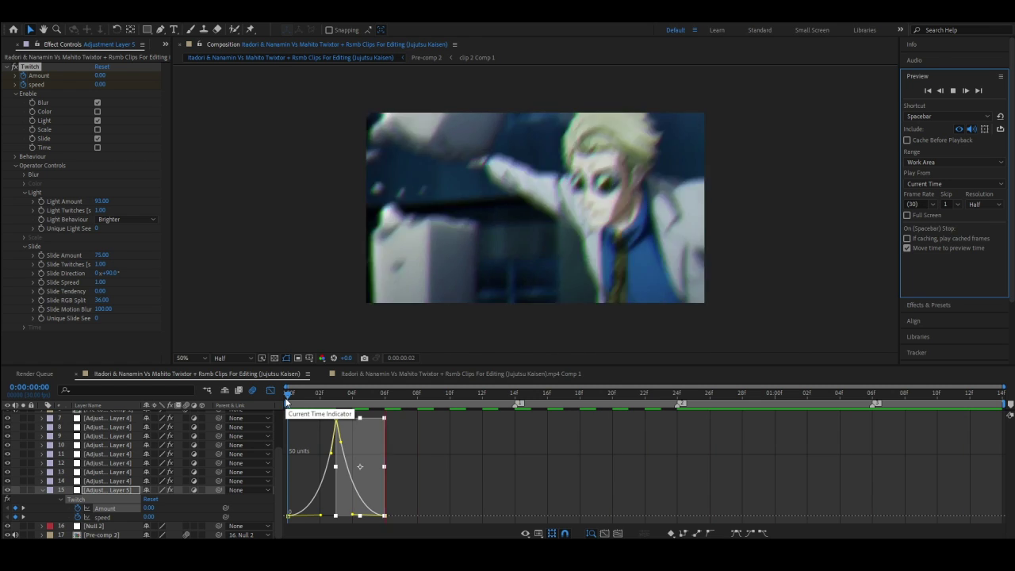
mouse_move(287, 403)
left_mouse_down()
mouse_move(335, 470)
mouse_move(334, 514)
left_mouse_up()
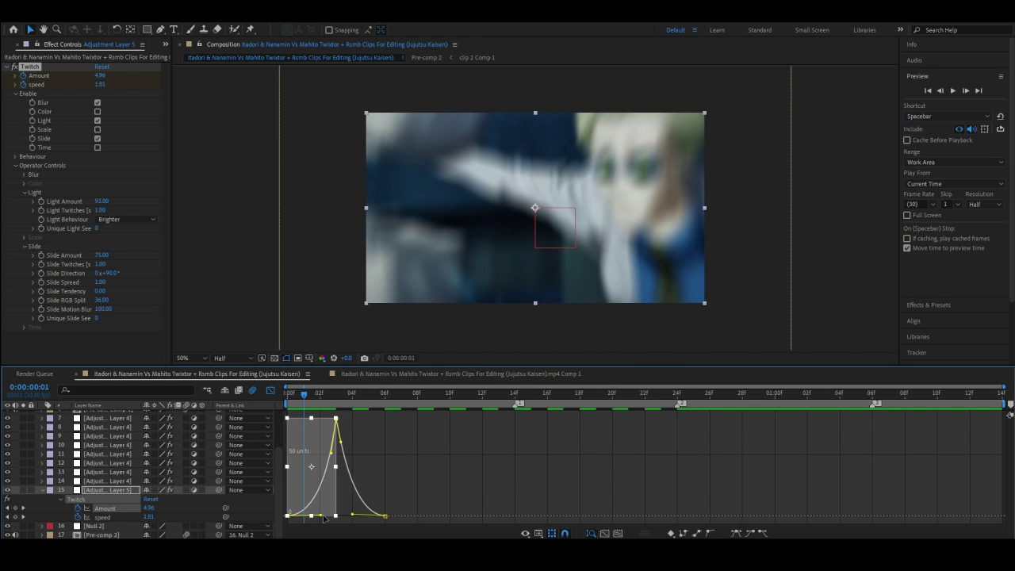
Step: Fine-tune the easing at the first and peak Amount keyframes and play back the final glitch timing
left_click_drag(334, 463, 336, 472)
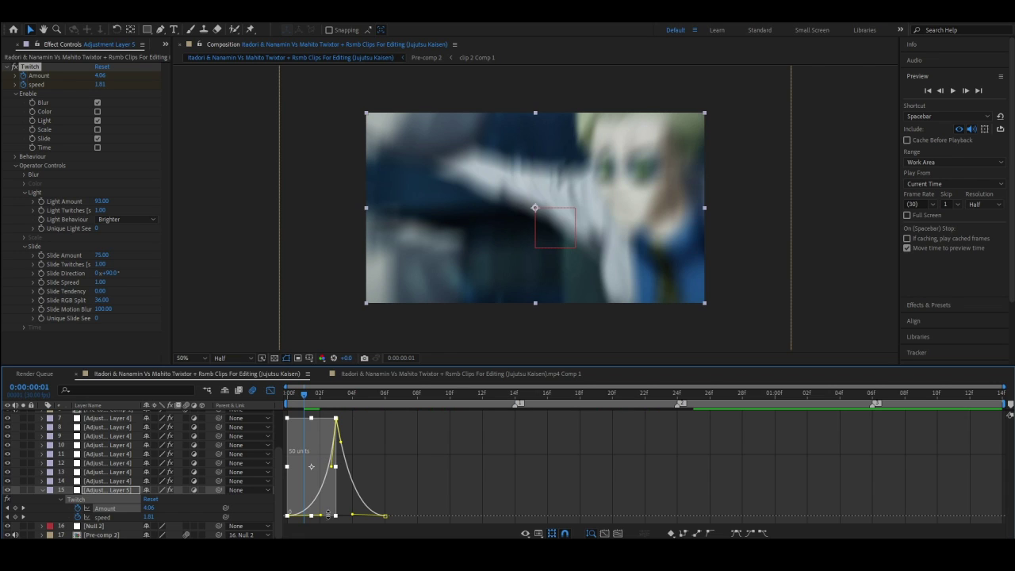
left_click(353, 482)
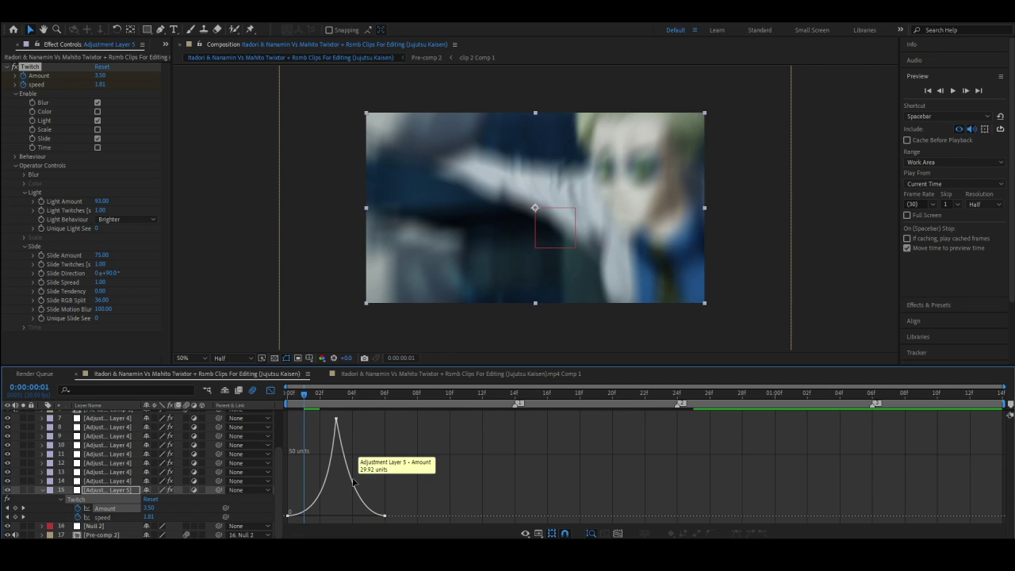
left_click(354, 481)
left_click_drag(332, 475, 334, 481)
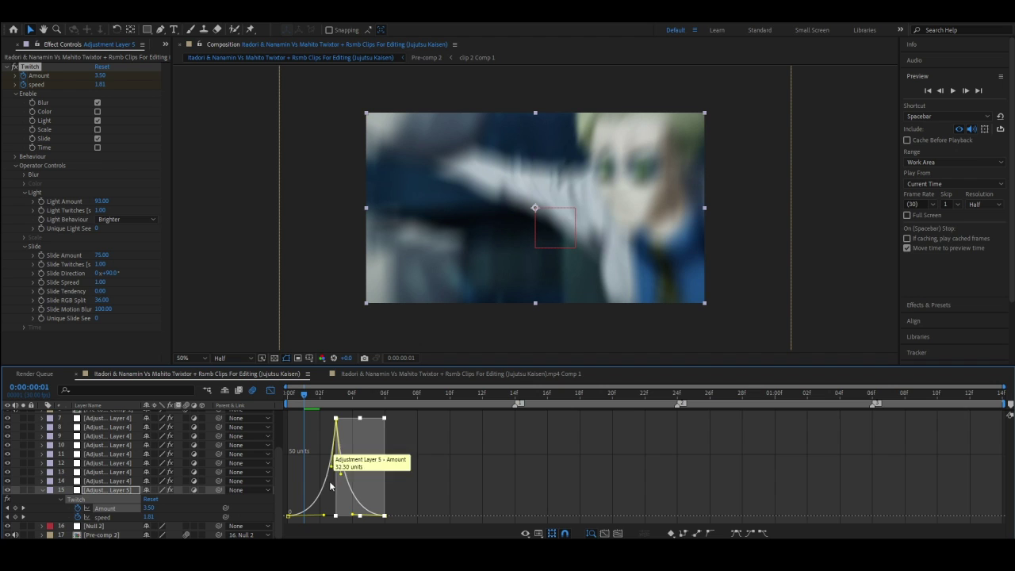
left_click(435, 482)
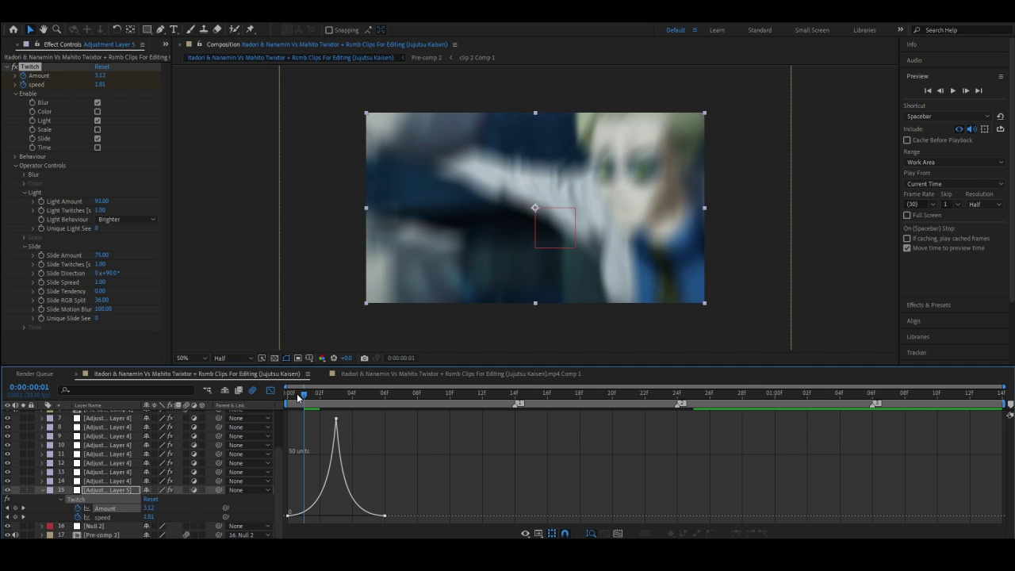
left_click(955, 92)
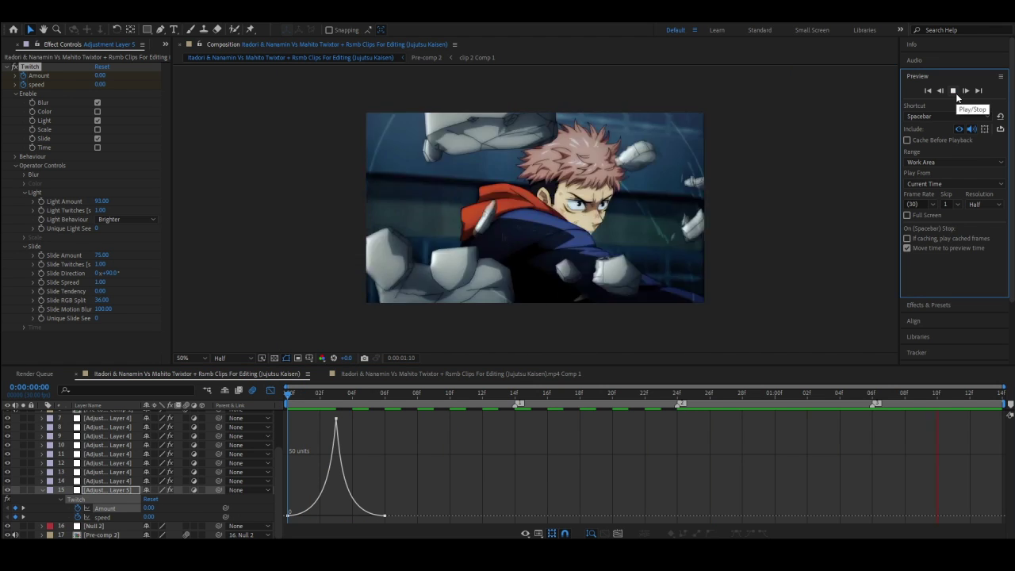
left_click(327, 478)
key("shift+F3")
Step: Create a new black solid layer with Ctrl+Y
key("ctrl+y")
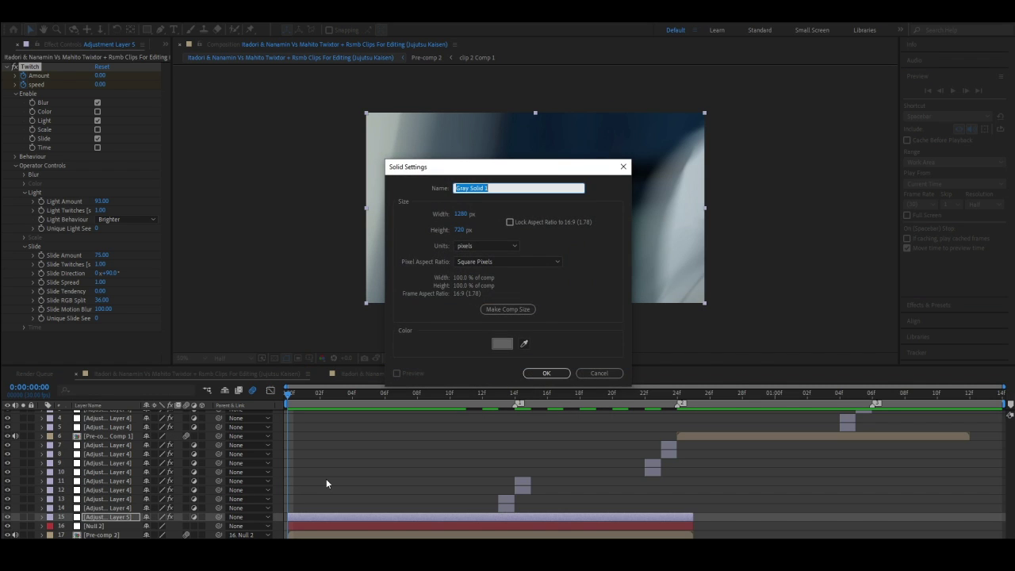
left_click(500, 342)
left_click(849, 309)
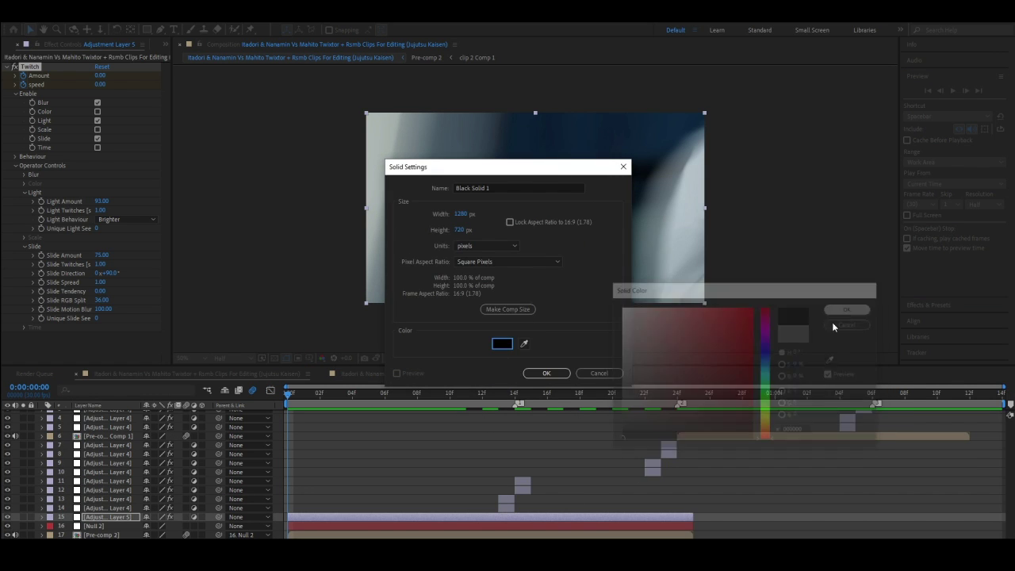
left_click(545, 374)
Step: Apply CC Jaws to the black solid with Height 0% and Completion 88% for flat letterbox bars
left_click(929, 304)
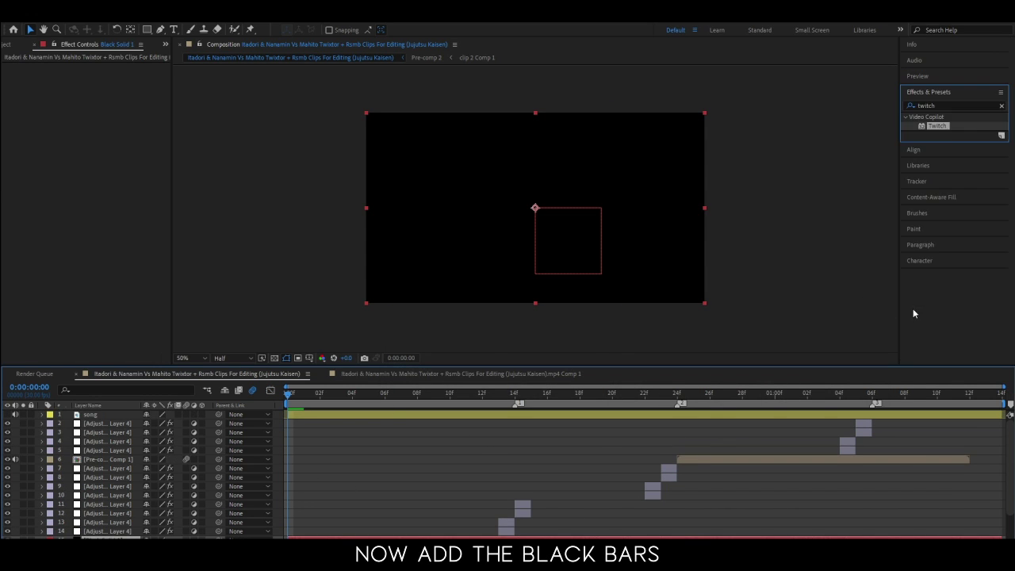
left_click(948, 104)
type("jaws")
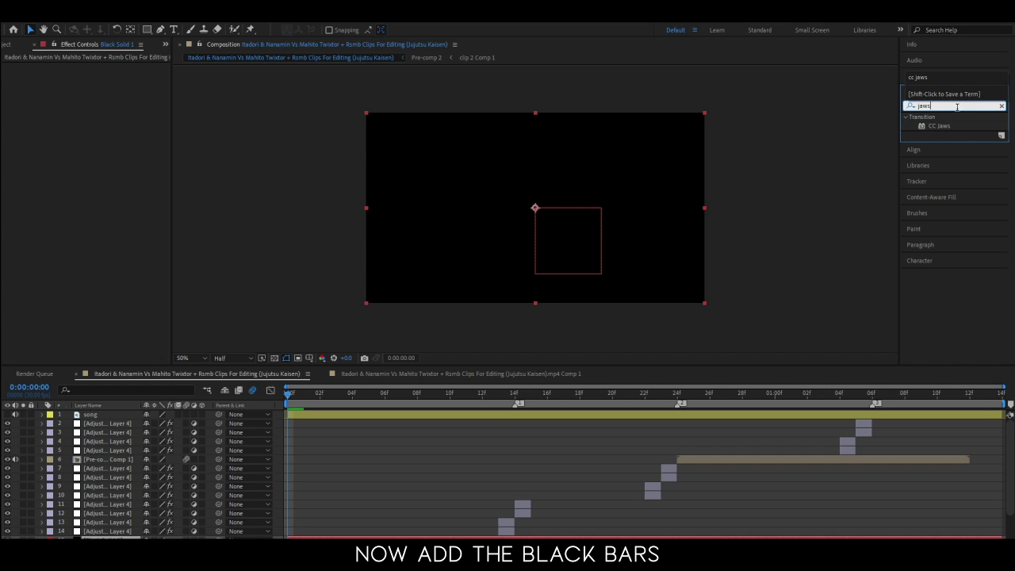
double_click(936, 126)
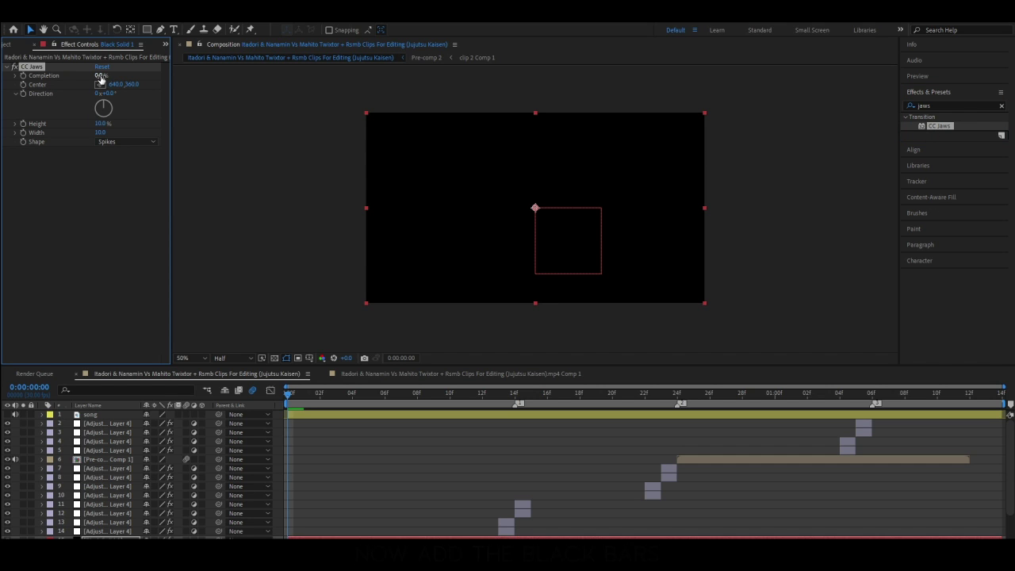
left_click_drag(100, 76, 140, 78)
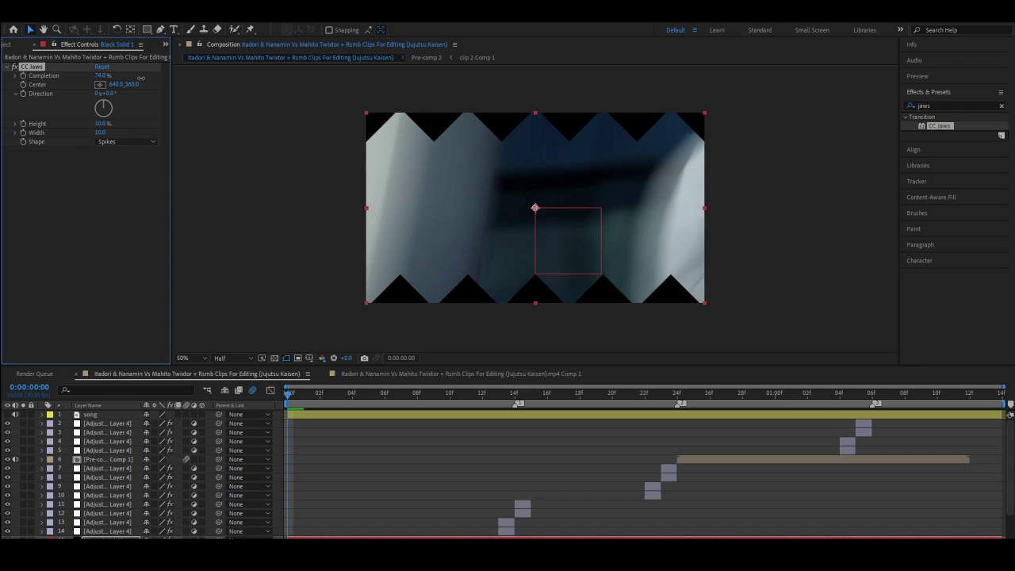
left_click_drag(102, 123, 75, 130)
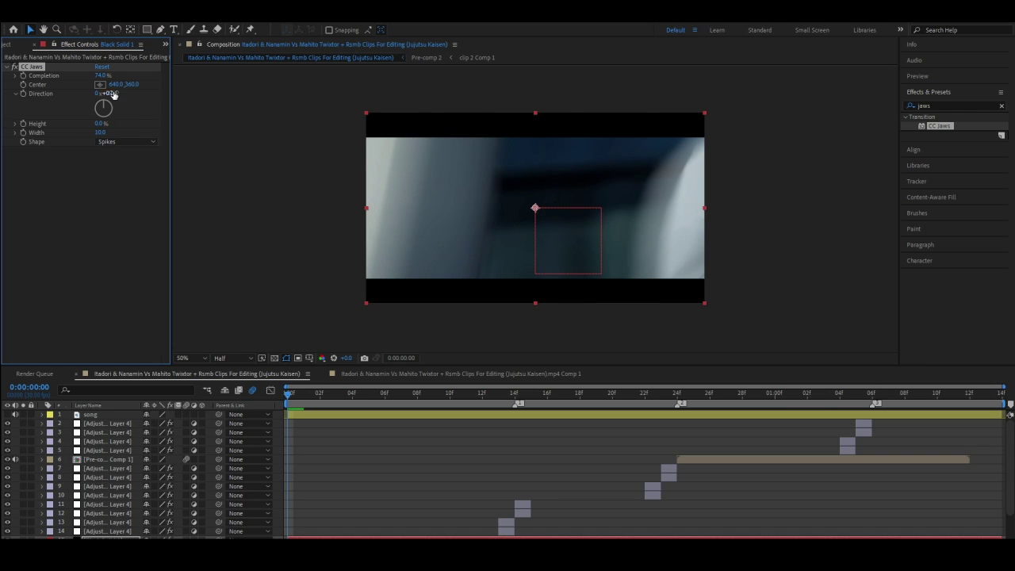
left_click_drag(102, 73, 110, 74)
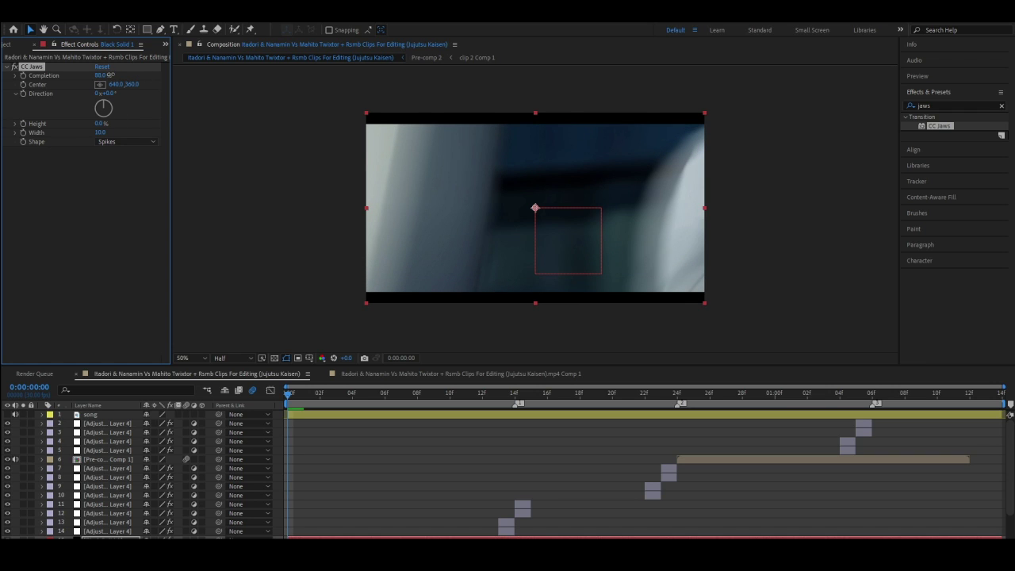
mouse_move(287, 394)
left_mouse_down()
mouse_move(499, 424)
mouse_move(274, 430)
left_mouse_up()
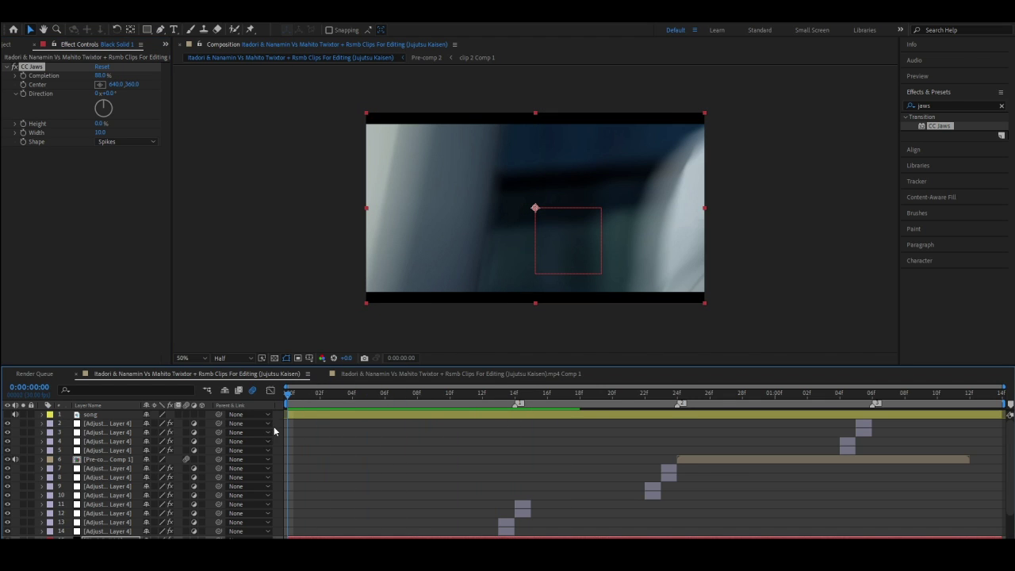
left_click(937, 74)
left_click(206, 358)
Step: Keyframe Null 2's Scale around frame 14, punching in to 199% and then 170.5%
left_click(200, 174)
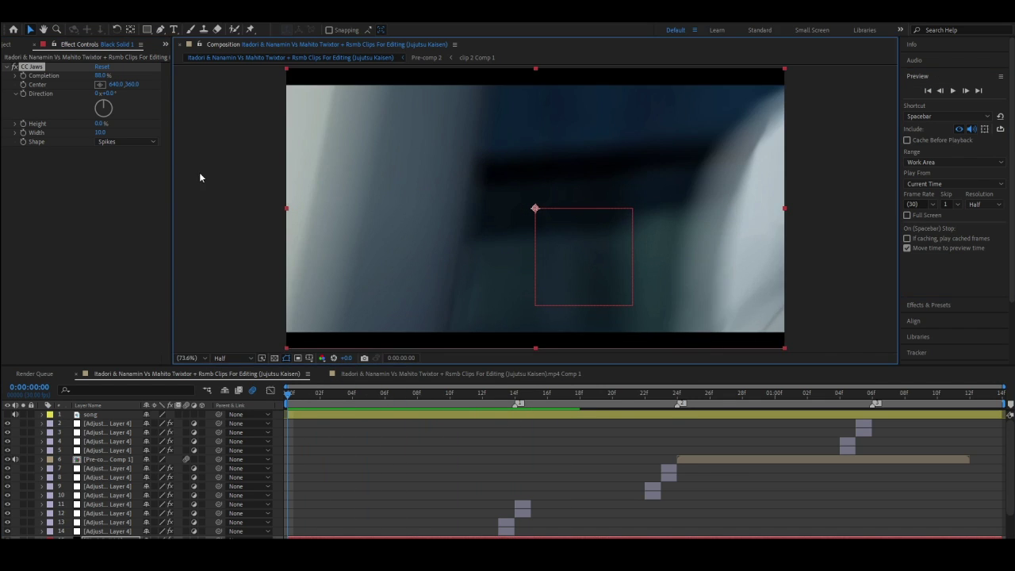
left_click(953, 93)
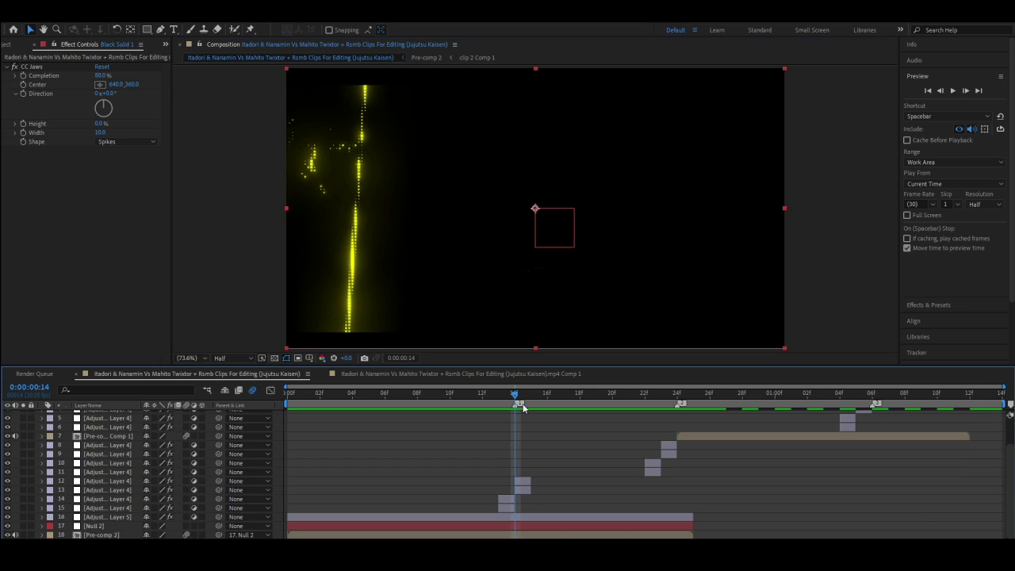
left_click(516, 527)
key("s")
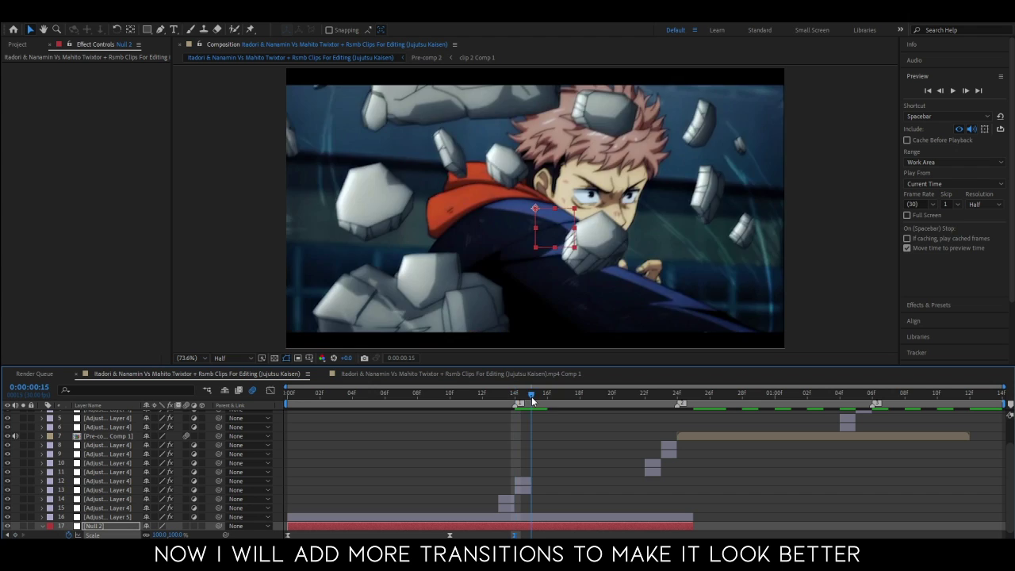
left_click_drag(514, 399, 515, 399)
left_click_drag(160, 535, 213, 534)
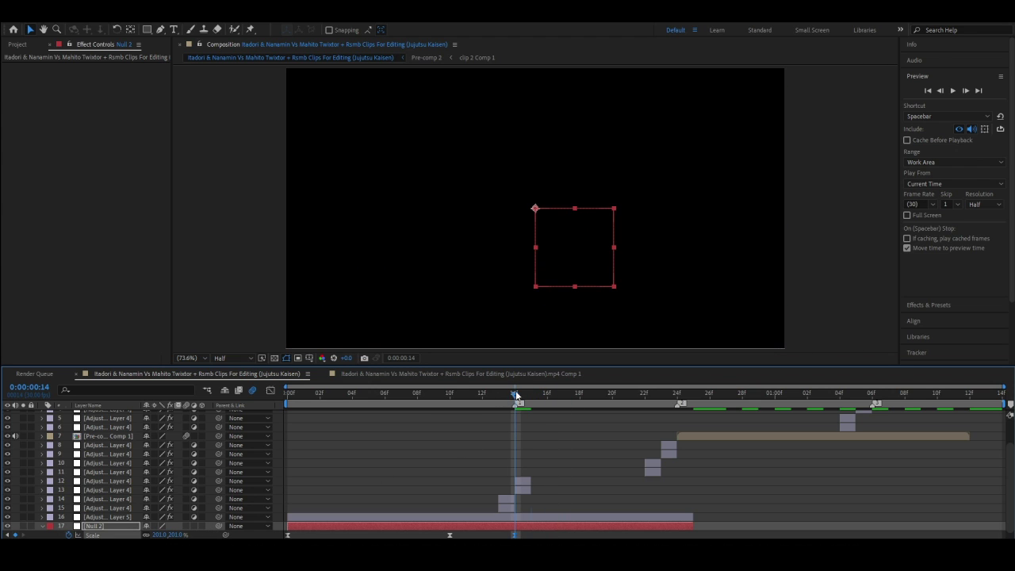
left_click_drag(516, 394, 564, 395)
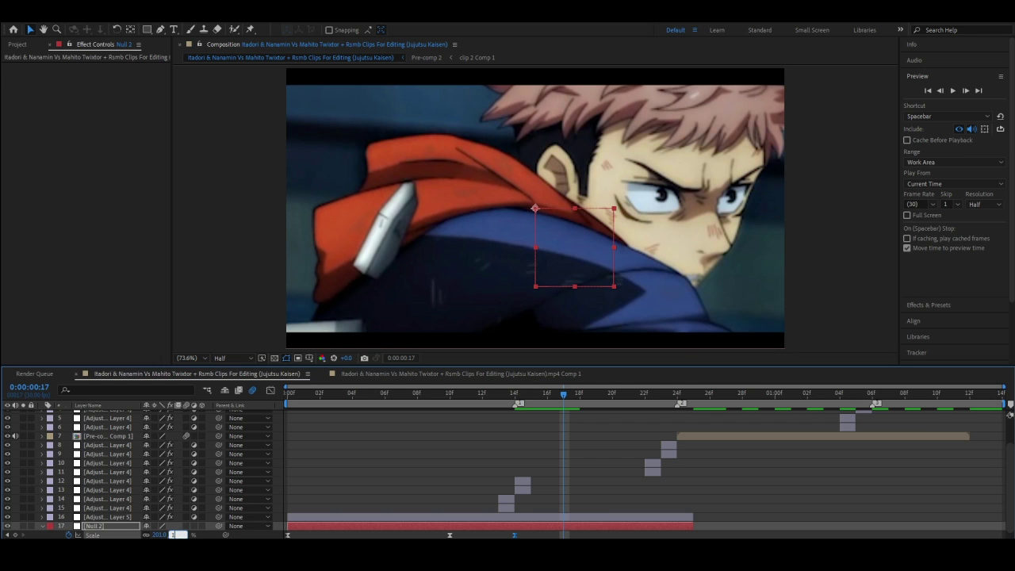
left_click_drag(179, 535, 216, 534)
left_click_drag(500, 394, 531, 394)
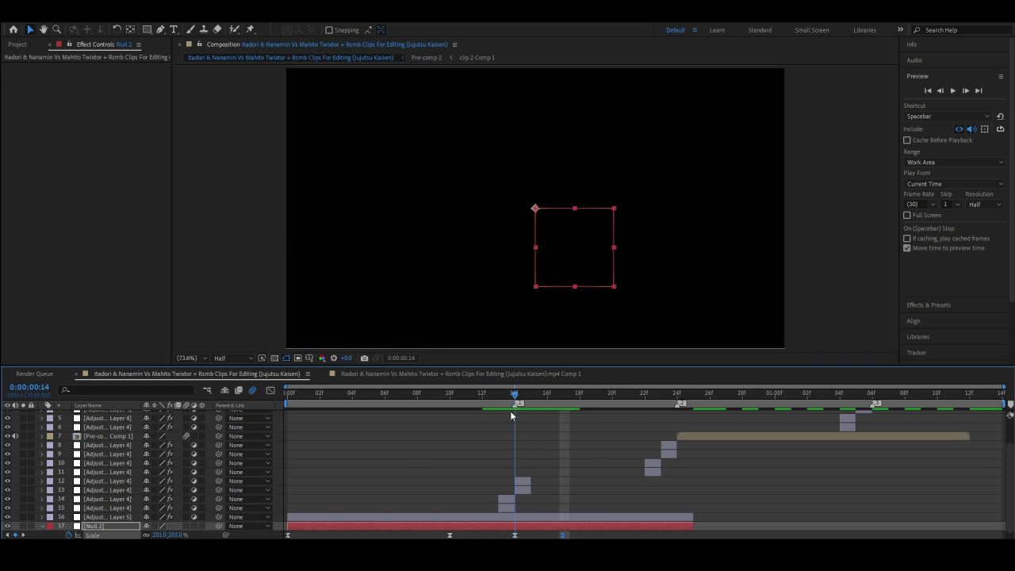
Step: Steepen Null 2's Scale curve so it drops almost vertically after the peak, then preview
scroll(537, 506, "down", 1)
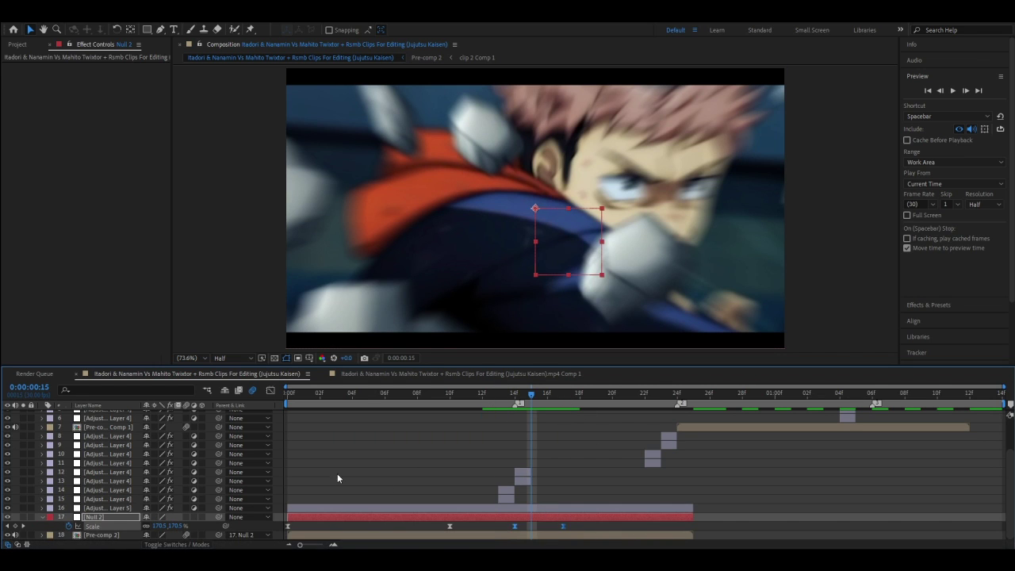
left_click(270, 391)
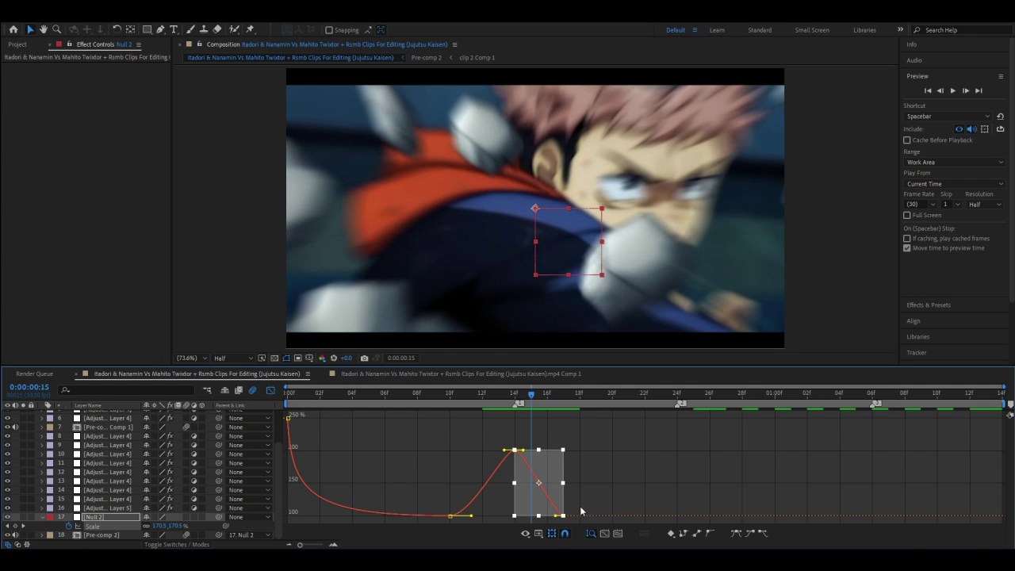
left_click_drag(548, 516, 553, 517)
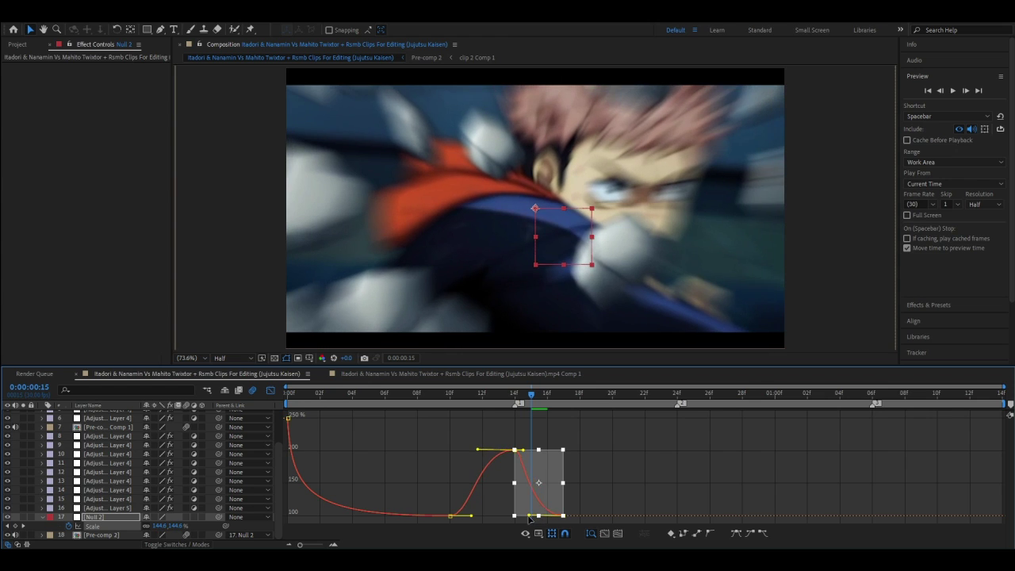
left_click(622, 478)
left_click(559, 516)
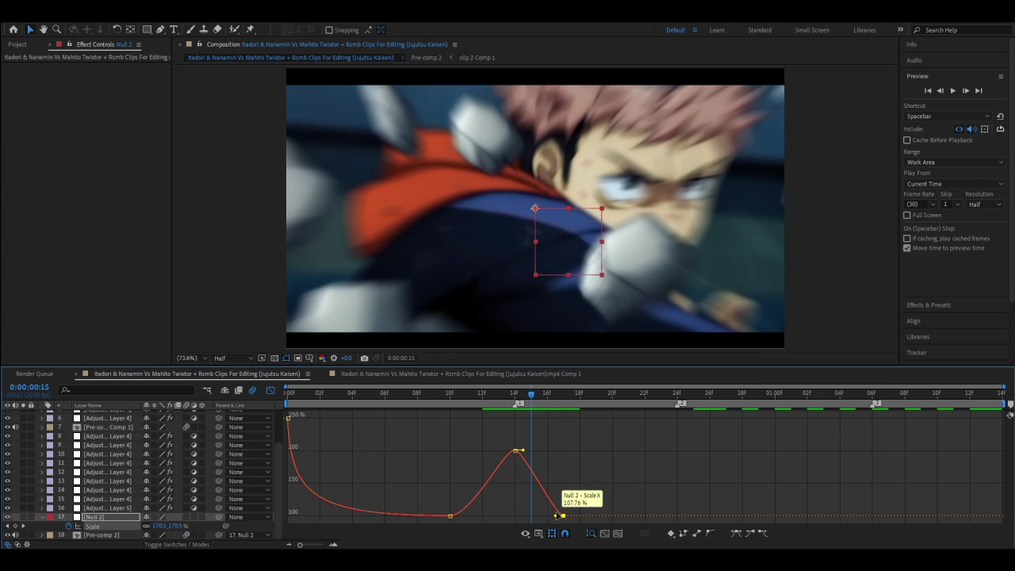
left_click_drag(550, 517, 519, 518)
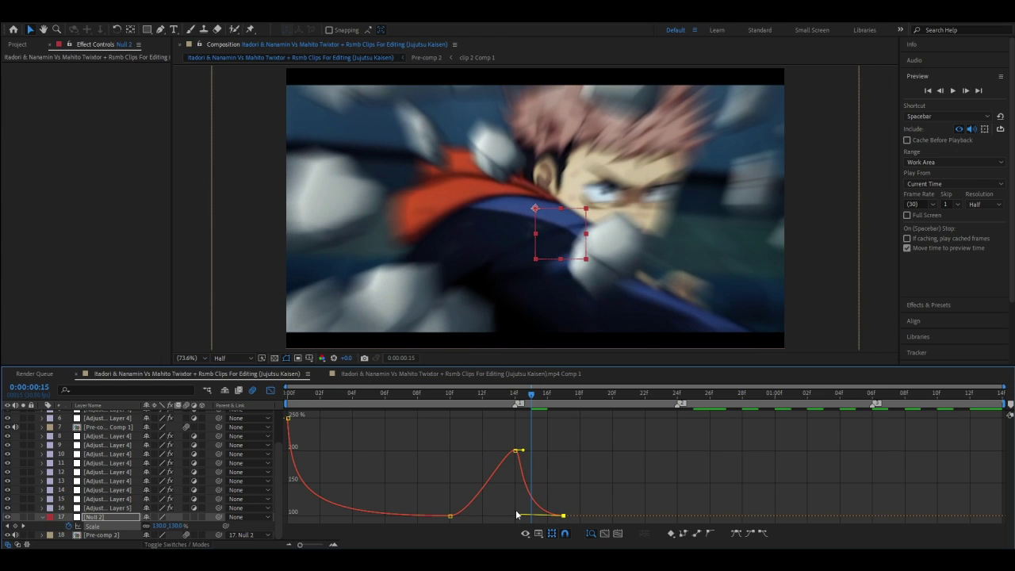
left_click_drag(524, 453, 507, 502)
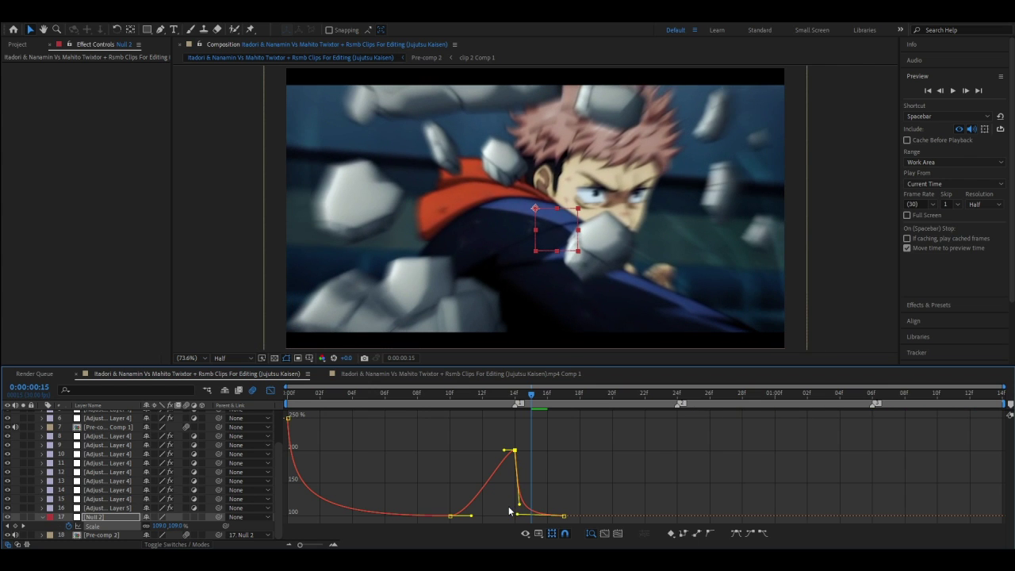
mouse_move(524, 405)
left_mouse_down()
mouse_move(493, 451)
mouse_move(516, 511)
left_mouse_up()
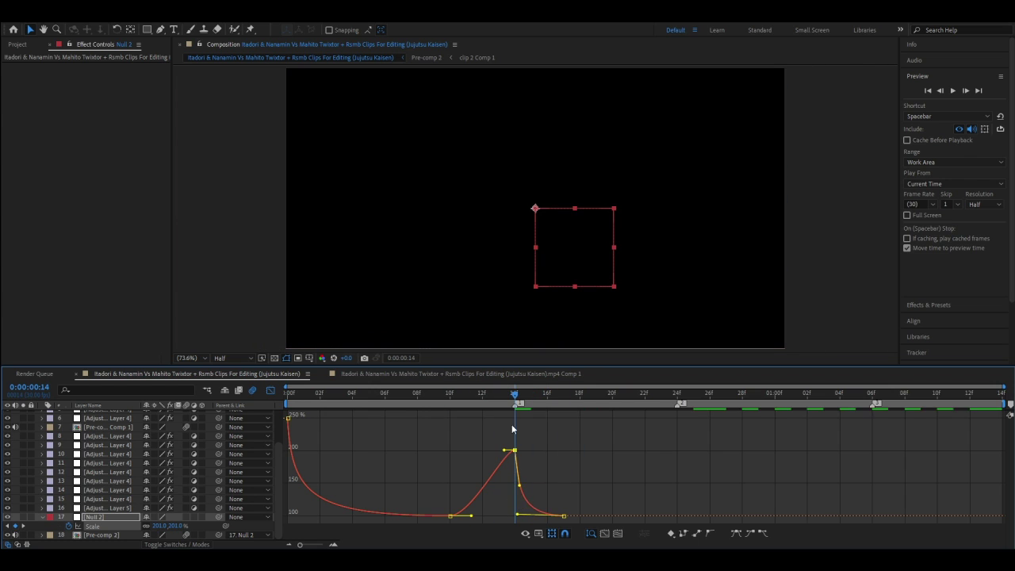
key("space")
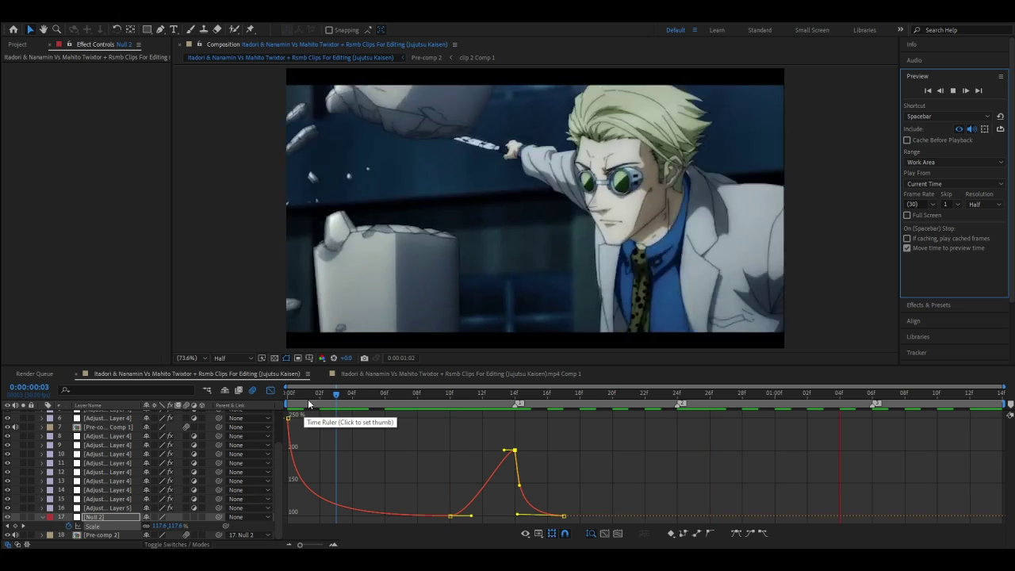
left_click_drag(341, 396, 294, 418)
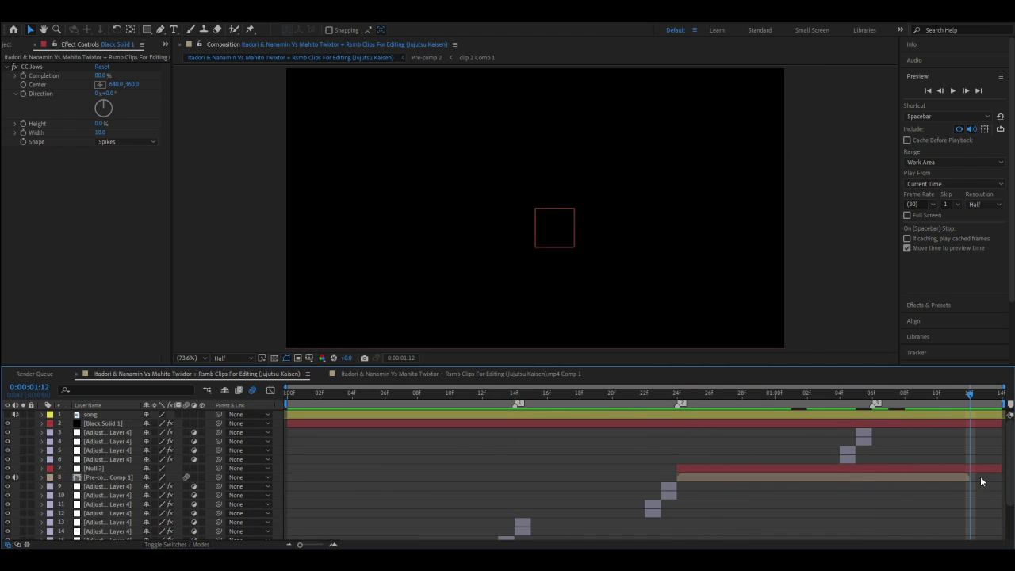
Step: Trim Null 3 to end at the current time and parent Pre-comp 1 to it
left_click(990, 473)
key("alt+bracketright")
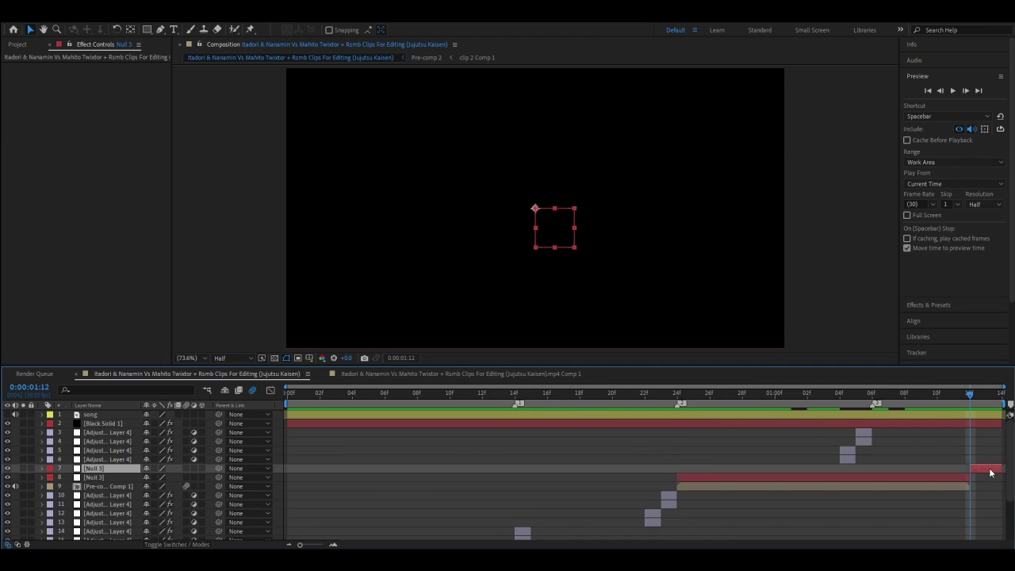
left_click(990, 472)
left_click_drag(969, 393, 791, 393)
left_click_drag(786, 445, 731, 477)
left_click(730, 478)
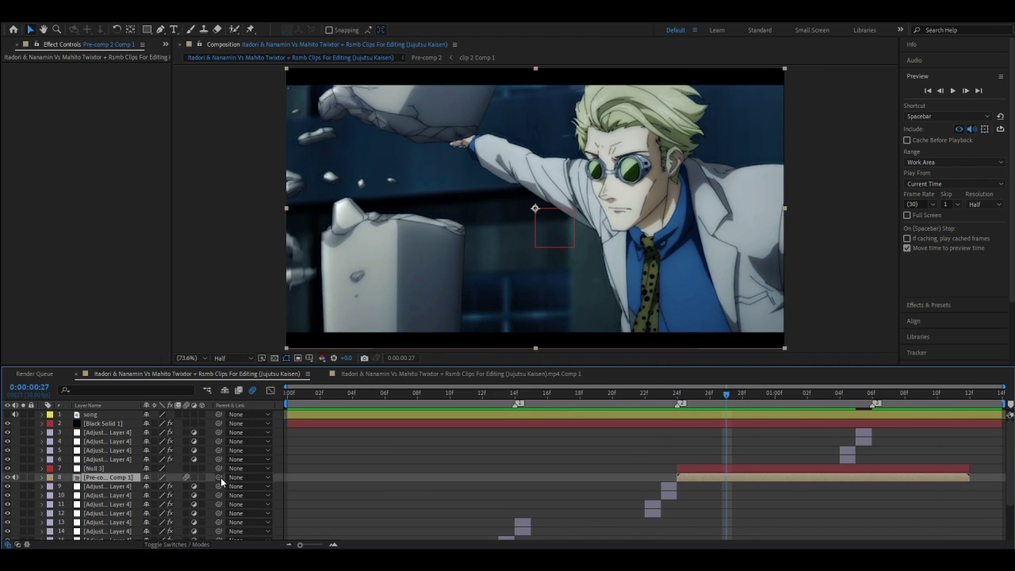
left_click_drag(219, 478, 96, 468)
Step: Keyframe Null 3's Scale at 200% on frame 24 and 100% on frame 28
mouse_move(732, 409)
left_mouse_down()
mouse_move(670, 425)
mouse_move(674, 404)
left_mouse_up()
left_click(696, 467)
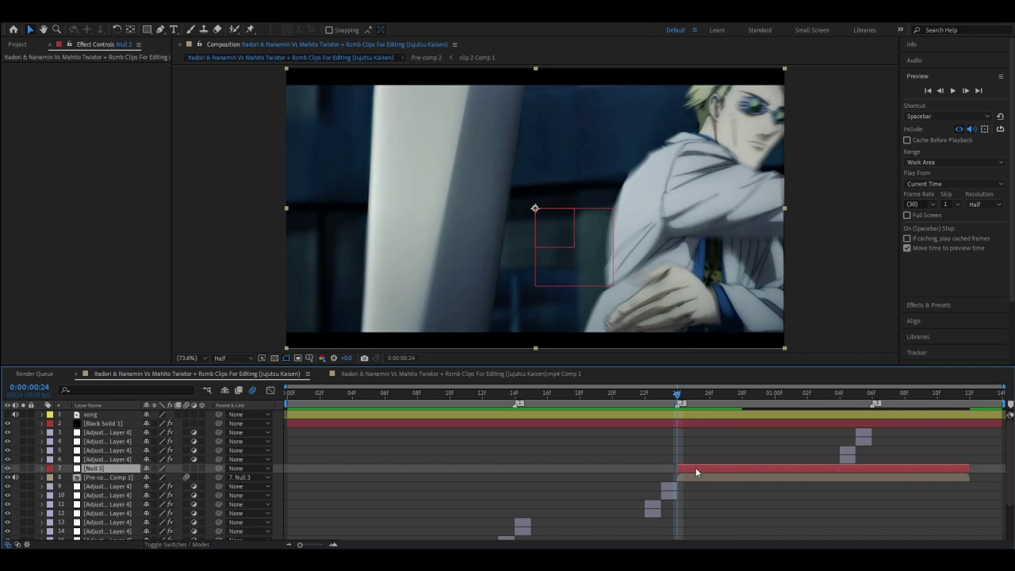
key("s")
left_click(69, 477)
type("200")
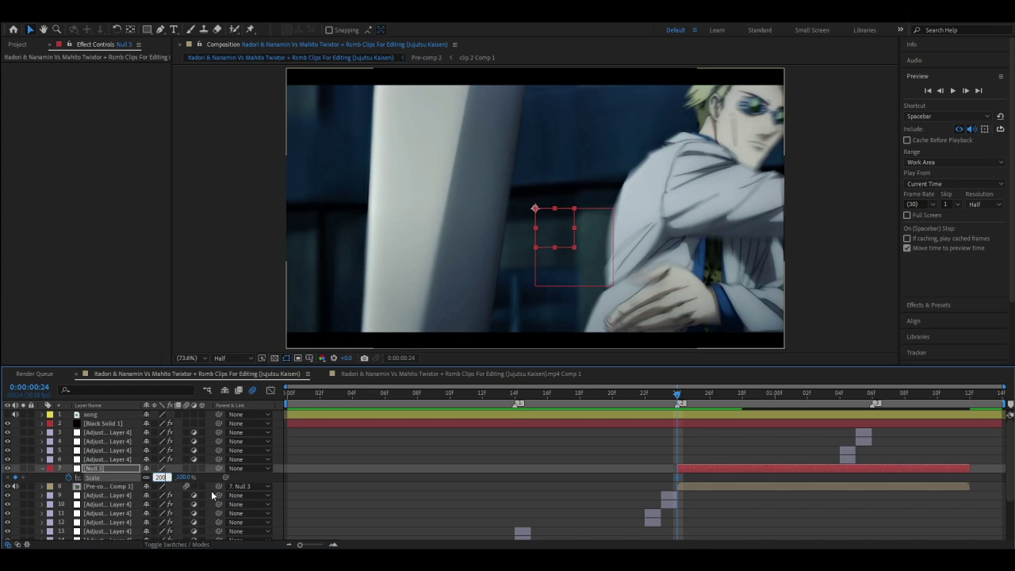
key("Return")
left_click_drag(685, 400, 742, 394)
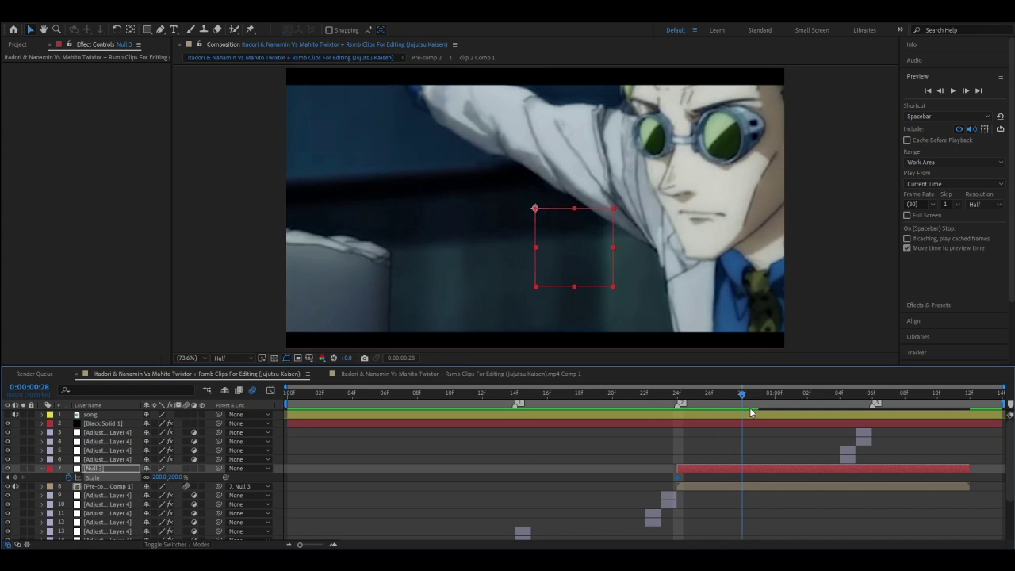
right_click(161, 477)
left_click(187, 409)
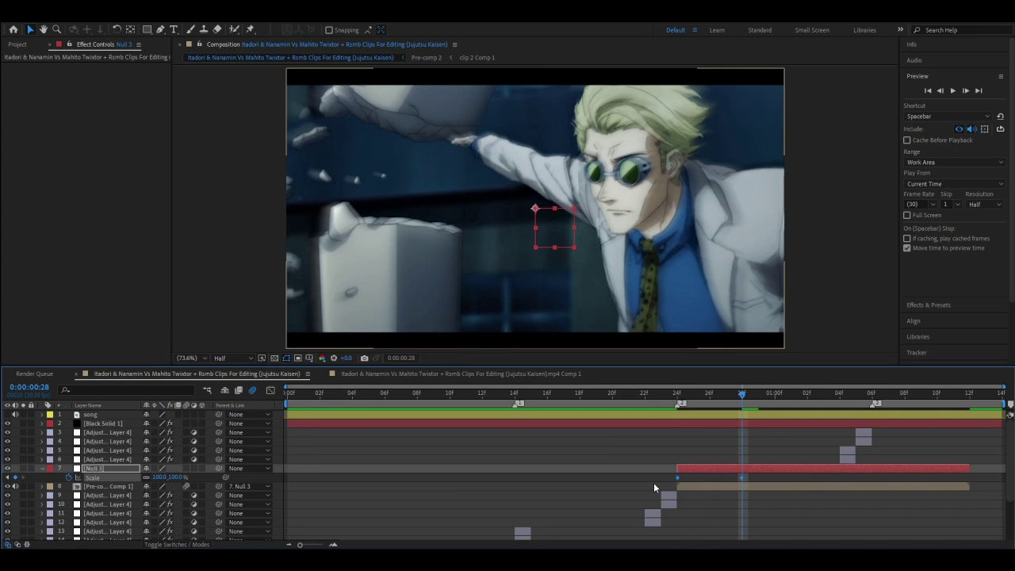
Step: Ease both Scale keyframes in the Graph Editor, strengthening the ease out of 200%, and preview
left_click(270, 391)
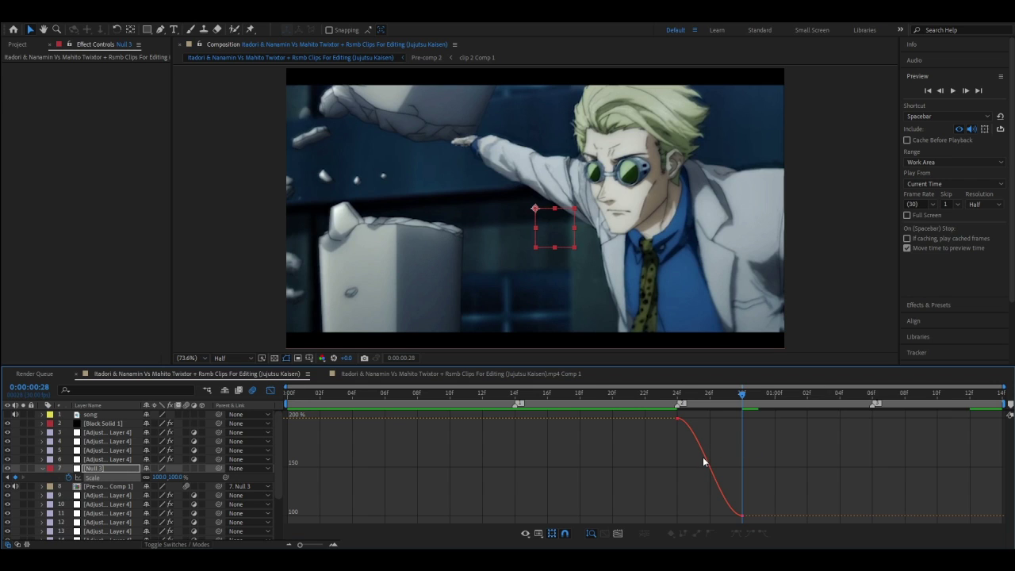
left_click(703, 457)
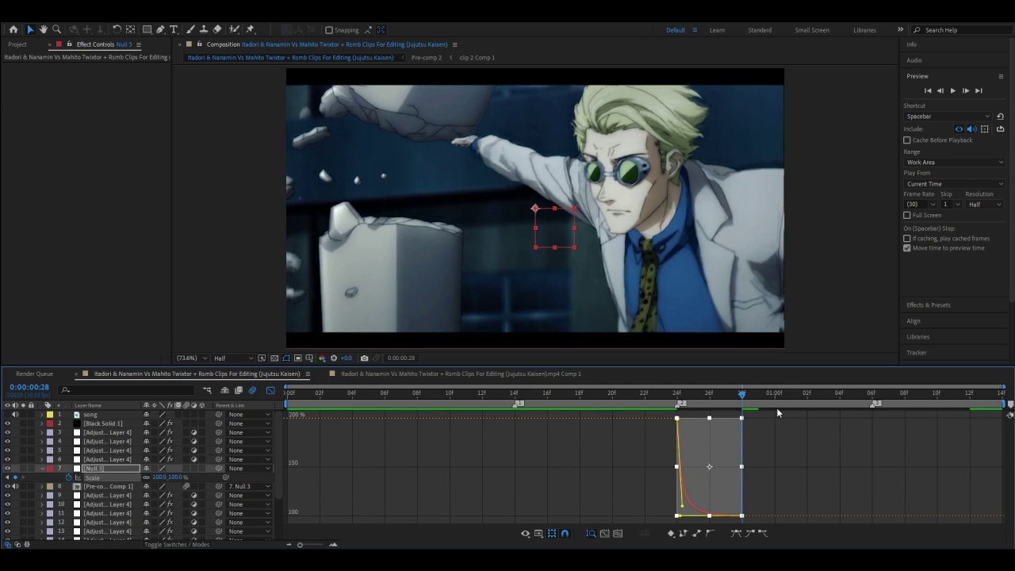
left_click_drag(741, 393, 580, 393)
left_click(949, 90)
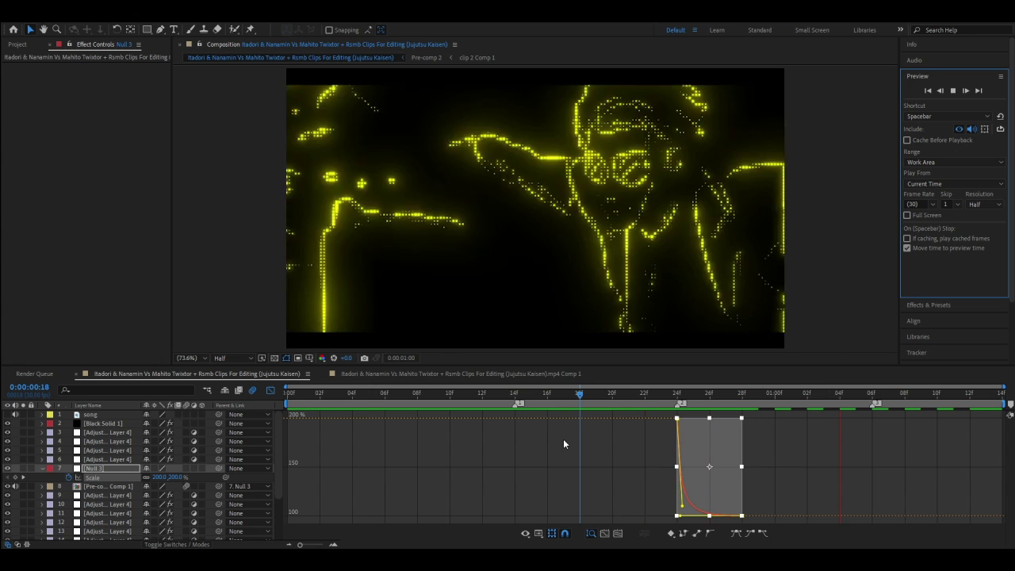
left_click_drag(582, 394, 706, 404)
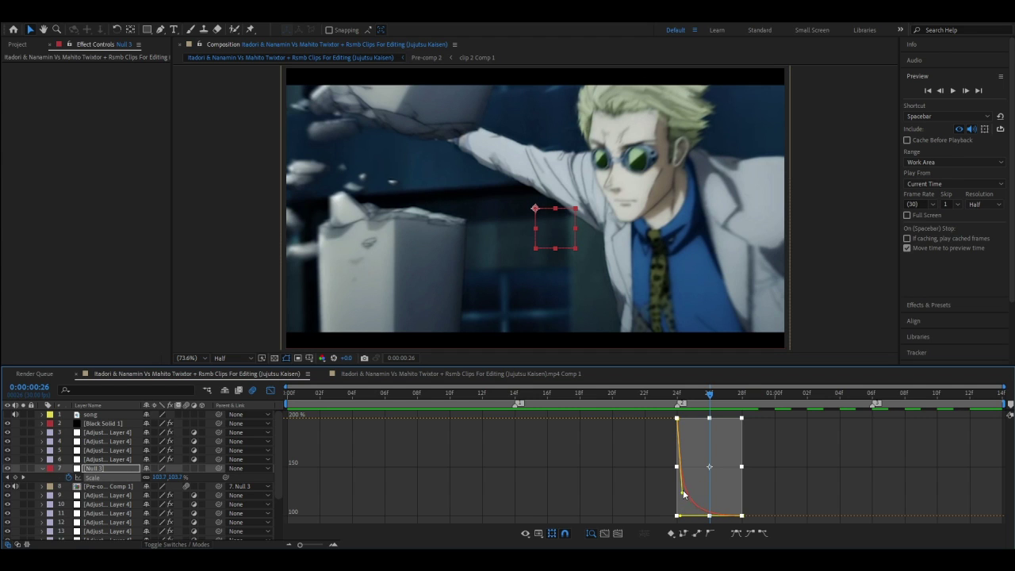
mouse_move(684, 496)
left_mouse_down()
mouse_move(668, 451)
mouse_move(681, 454)
left_mouse_up()
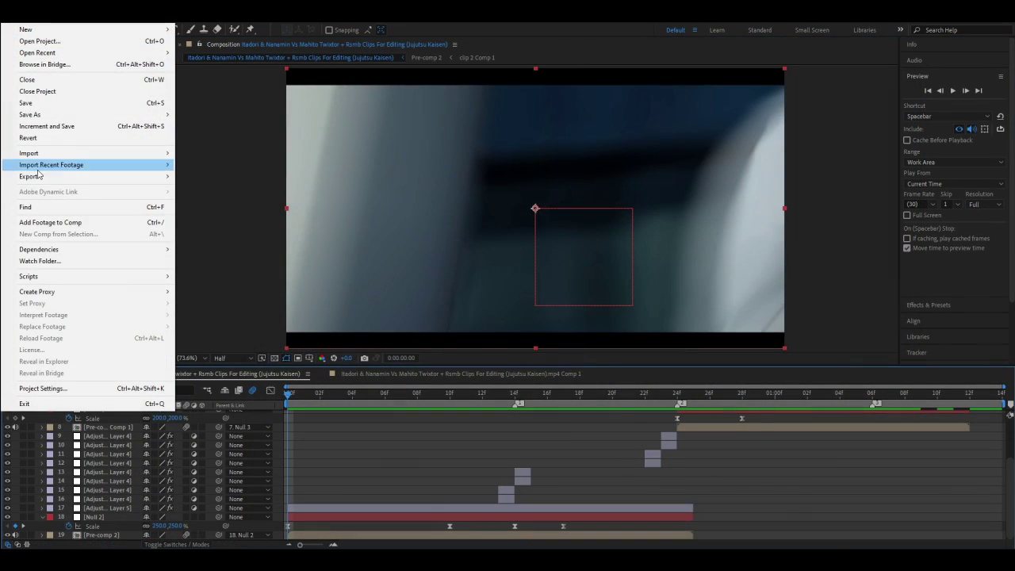
Step: Queue the composition with QuickTime output and render it as nanami and itadori.mov
mouse_move(40, 176)
left_click(208, 189)
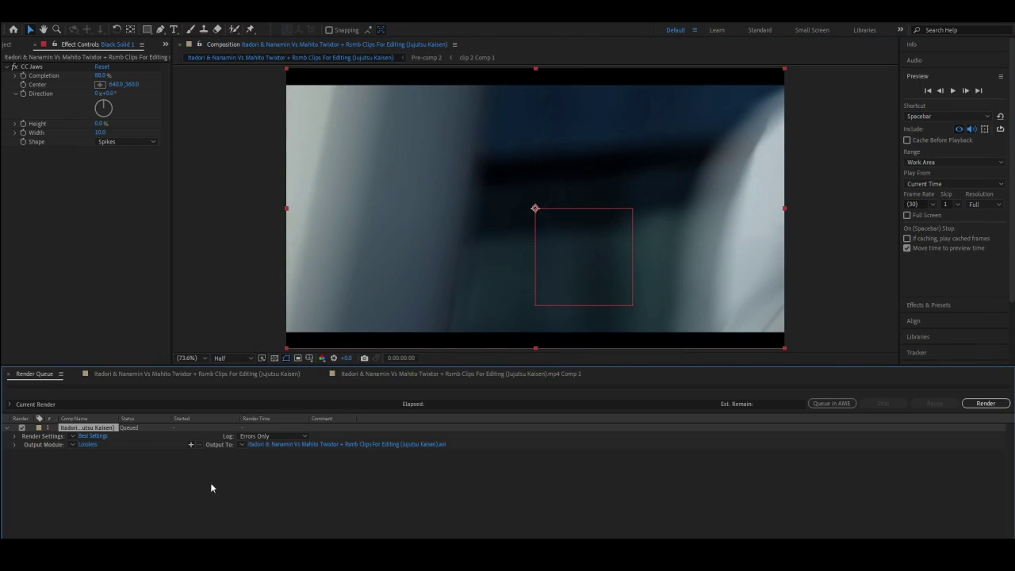
left_click(94, 445)
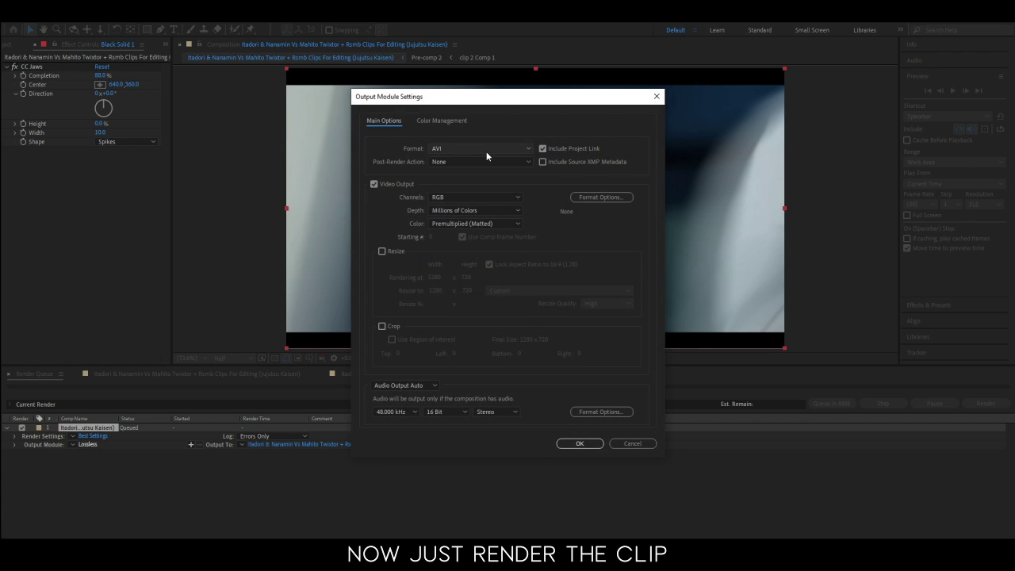
left_click(486, 151)
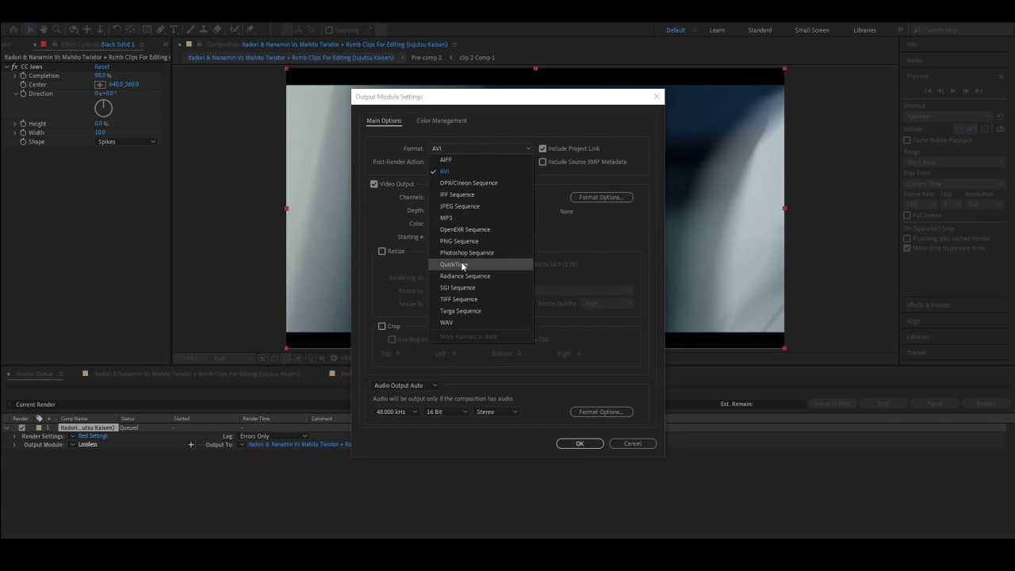
left_click(460, 264)
left_click(580, 450)
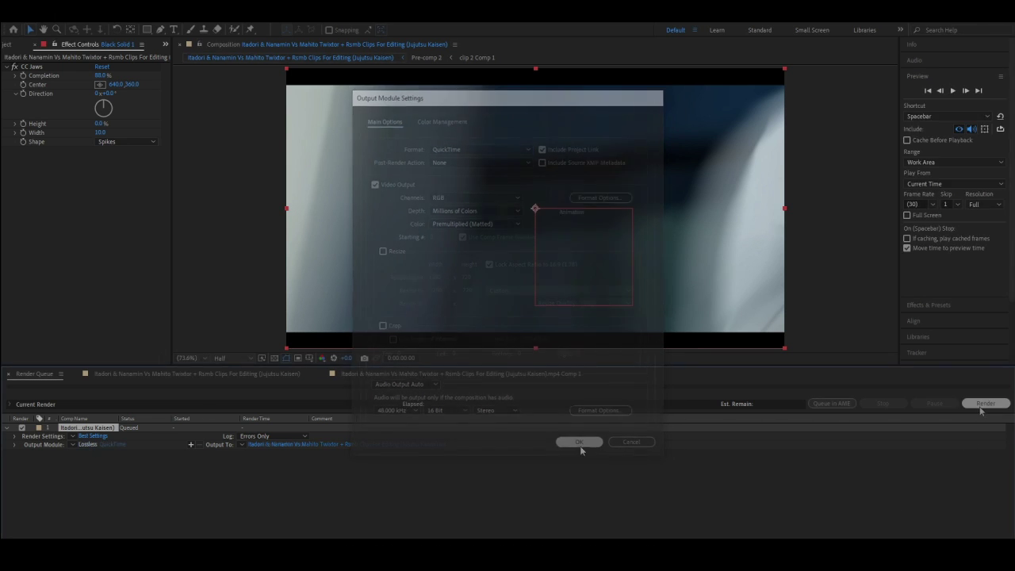
left_click(984, 403)
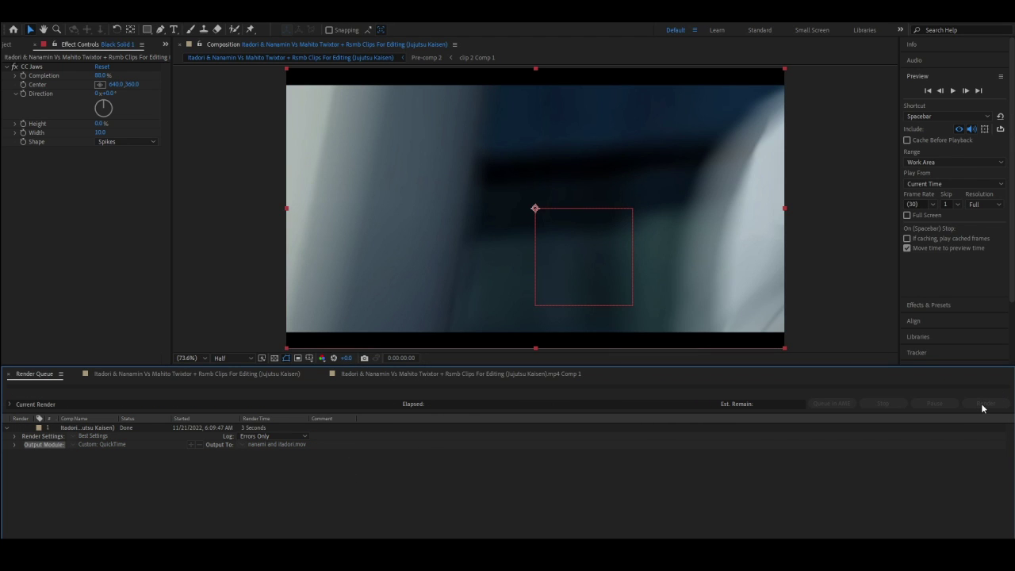
left_click(242, 374)
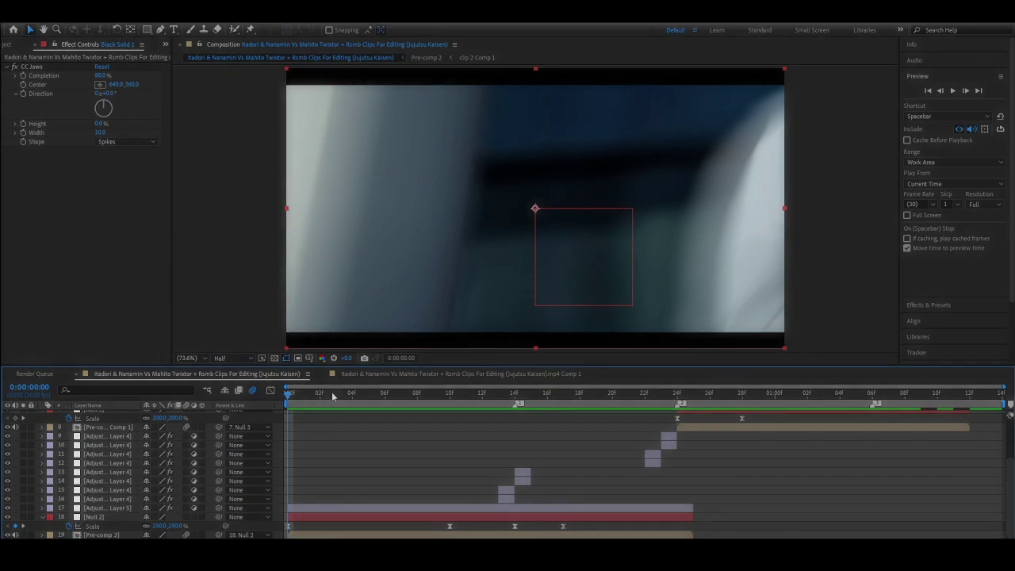